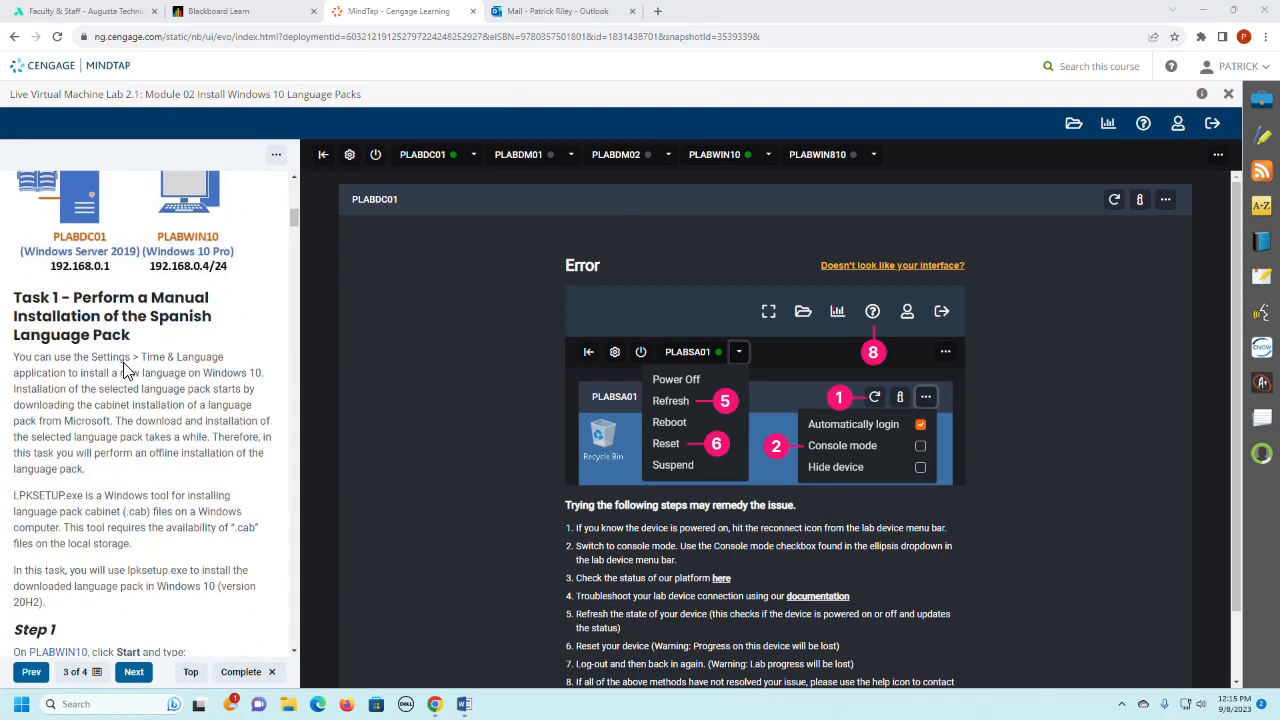
- Select the PLABDC01 device and reconnect its session
{"action": "scroll", "coordinate": [126, 371], "scroll_direction": "up", "scroll_amount": 4}
{"action": "scroll", "coordinate": [126, 366], "scroll_direction": "down", "scroll_amount": 3}
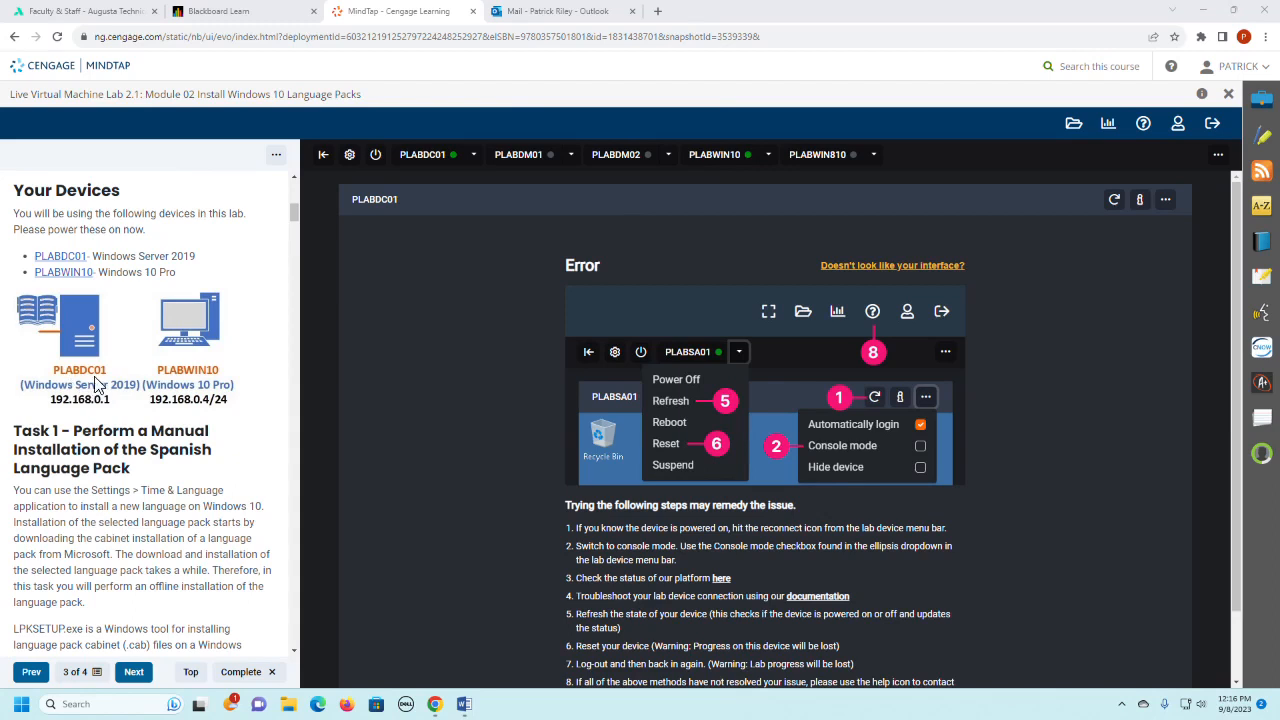
{"action": "left_click", "coordinate": [427, 159]}
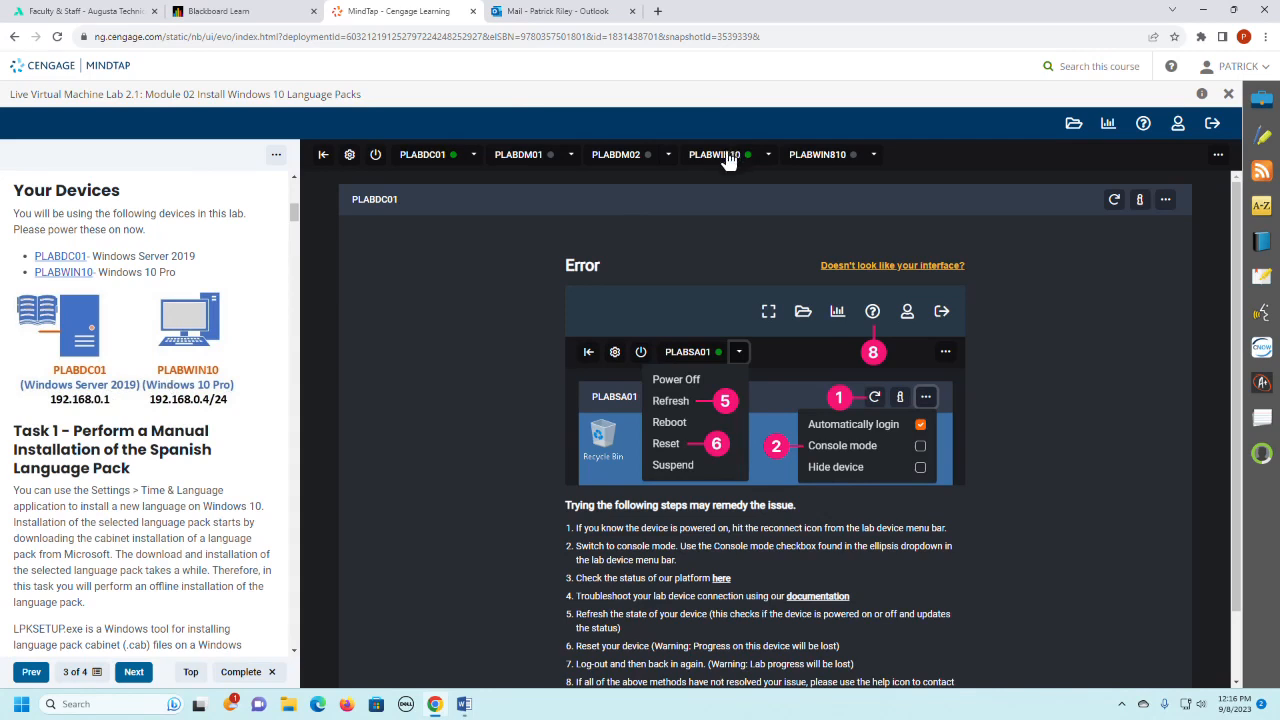
{"action": "scroll", "coordinate": [226, 416], "scroll_direction": "down", "scroll_amount": 2}
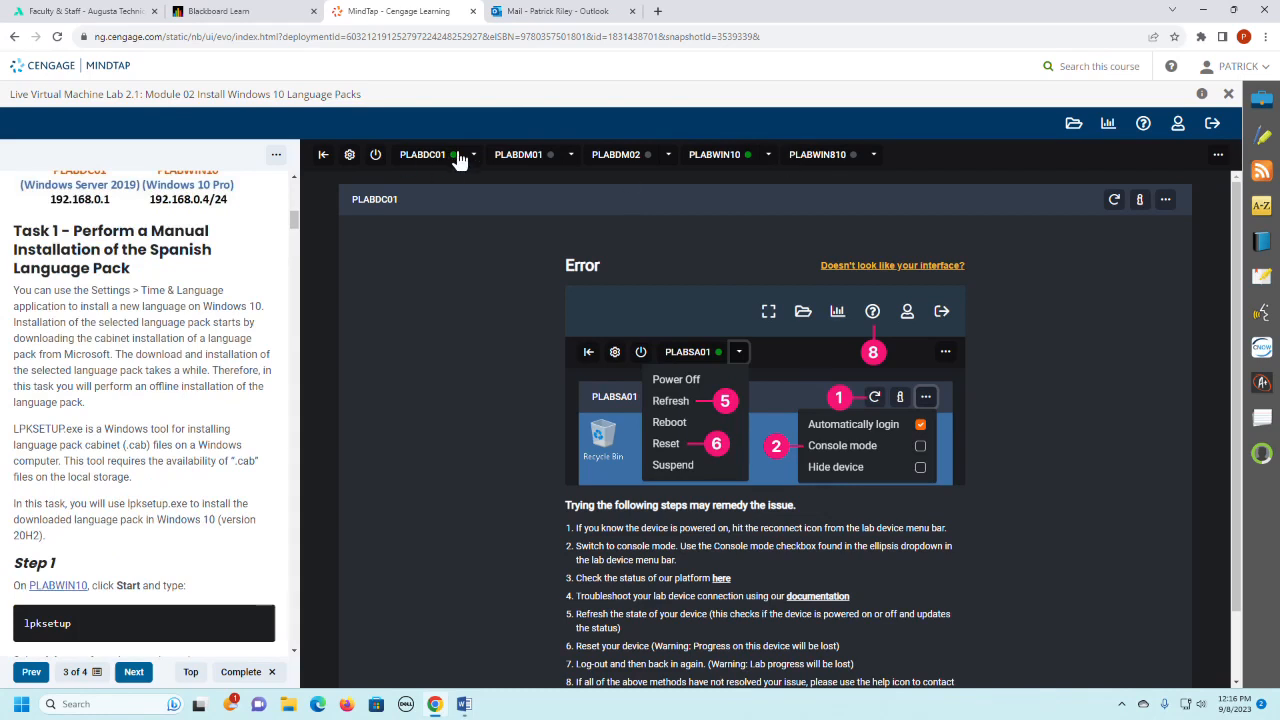
{"action": "left_click", "coordinate": [769, 155]}
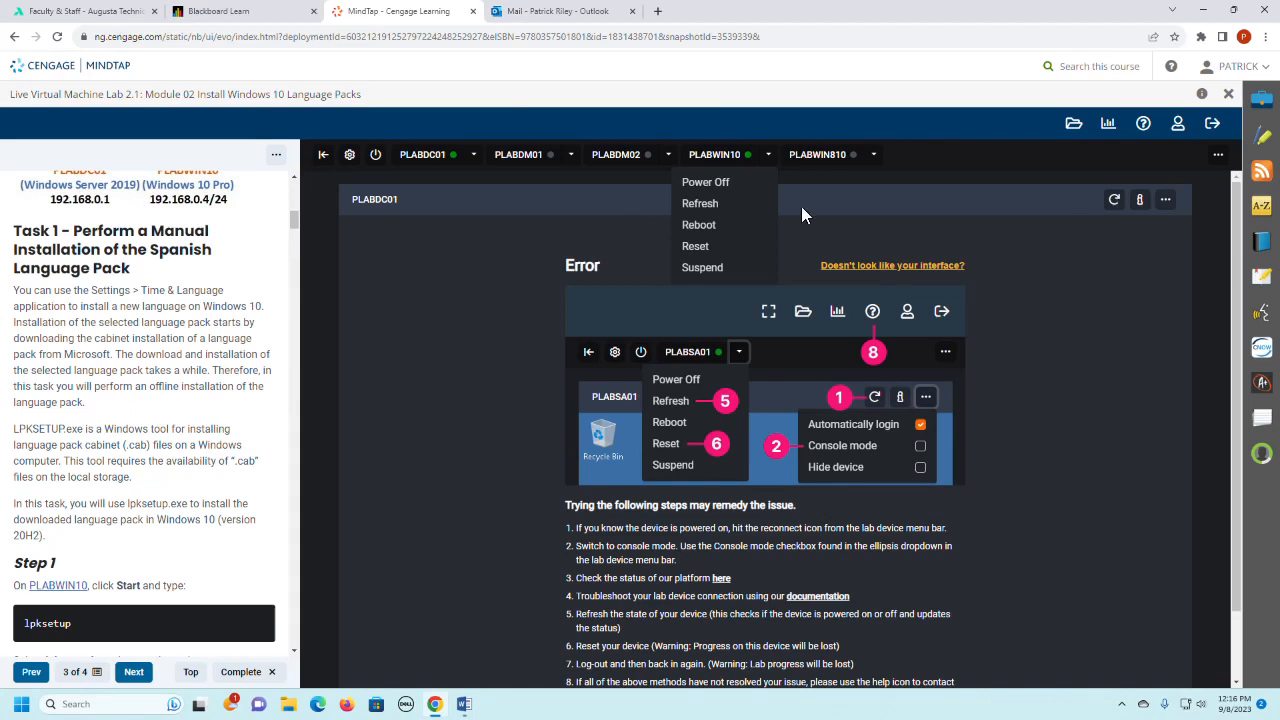
{"action": "left_click", "coordinate": [769, 158]}
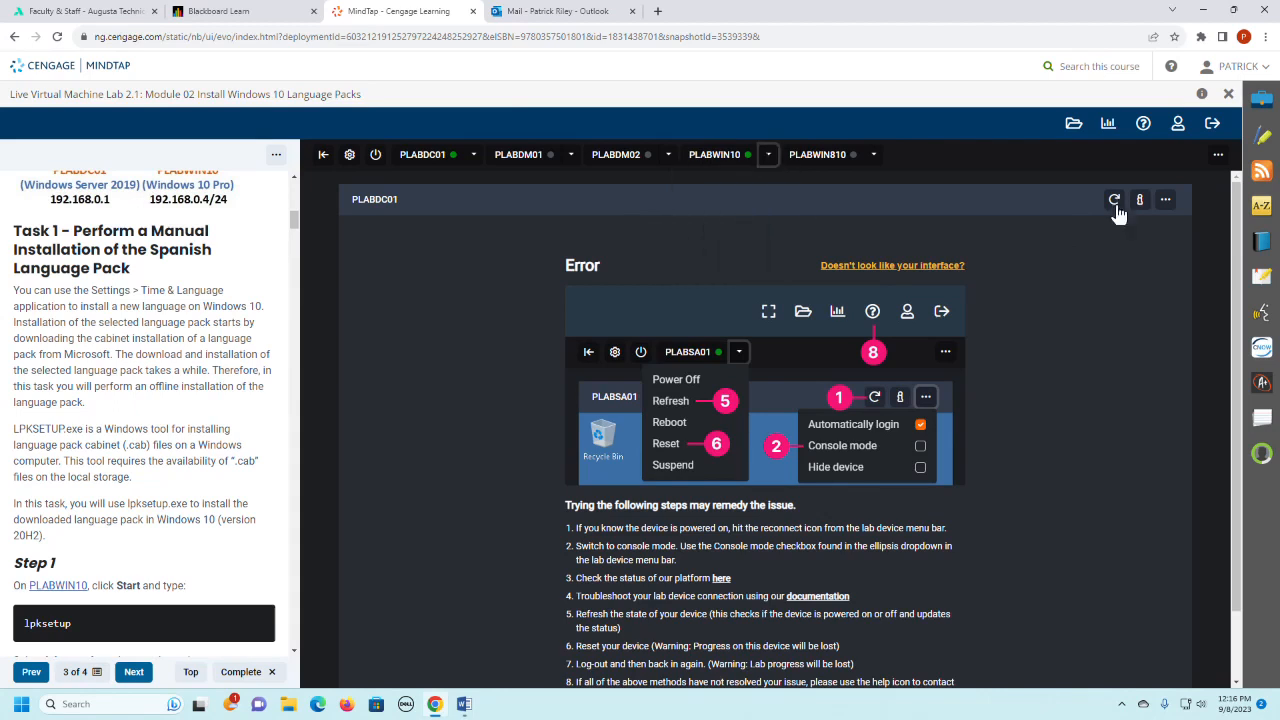
{"action": "left_click", "coordinate": [1115, 201]}
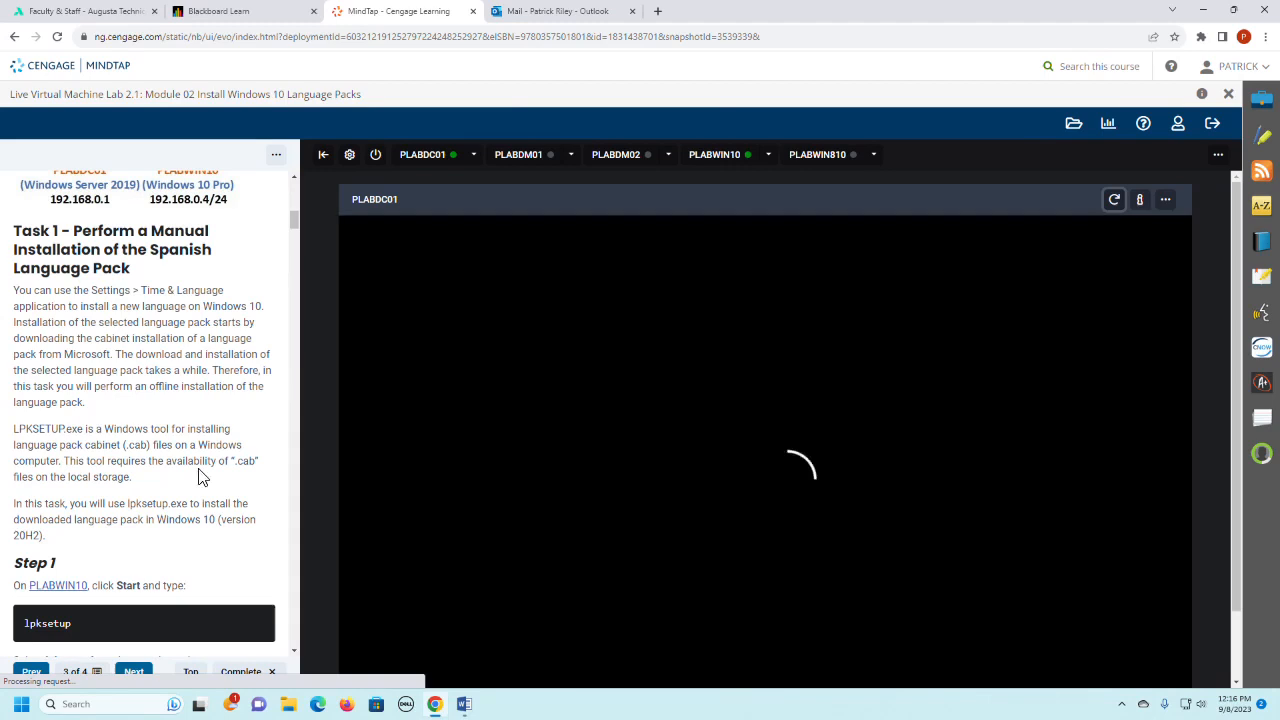
- Enable automatic login for the PLABDC01 device
{"action": "scroll", "coordinate": [201, 458], "scroll_direction": "down", "scroll_amount": 2}
{"action": "scroll", "coordinate": [201, 458], "scroll_direction": "down", "scroll_amount": 3}
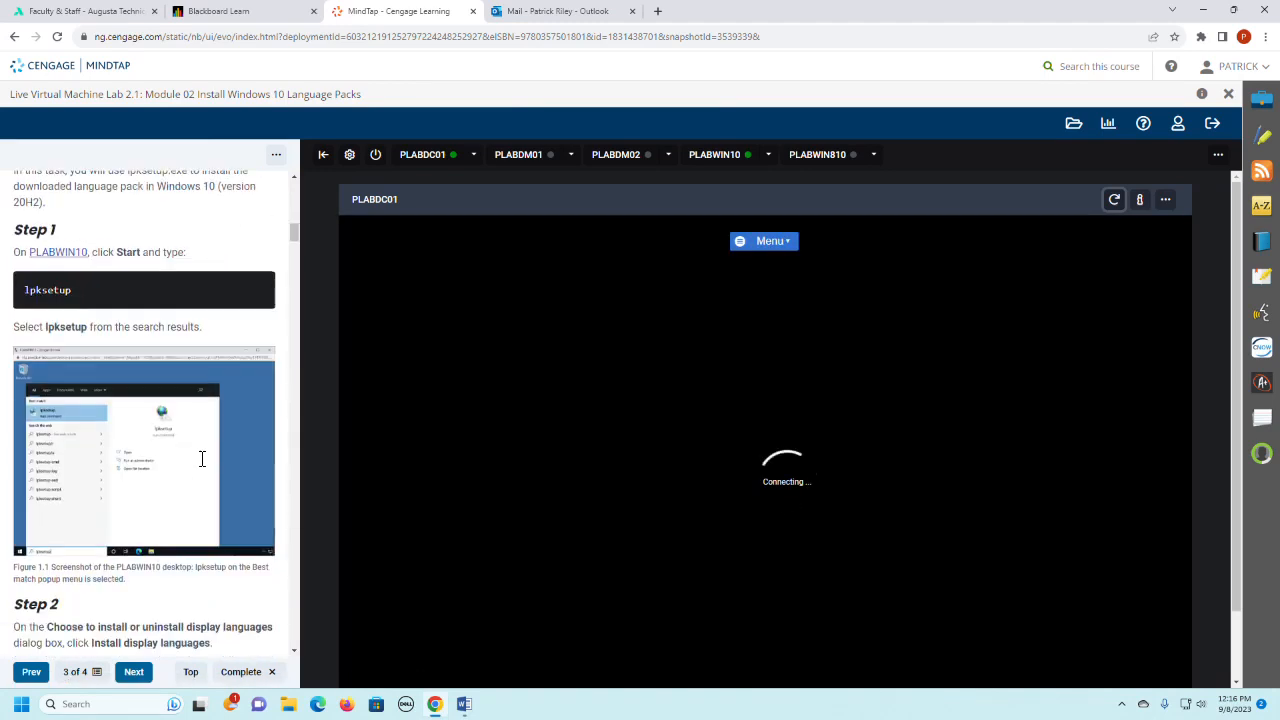
{"action": "scroll", "coordinate": [201, 458], "scroll_direction": "up", "scroll_amount": 1}
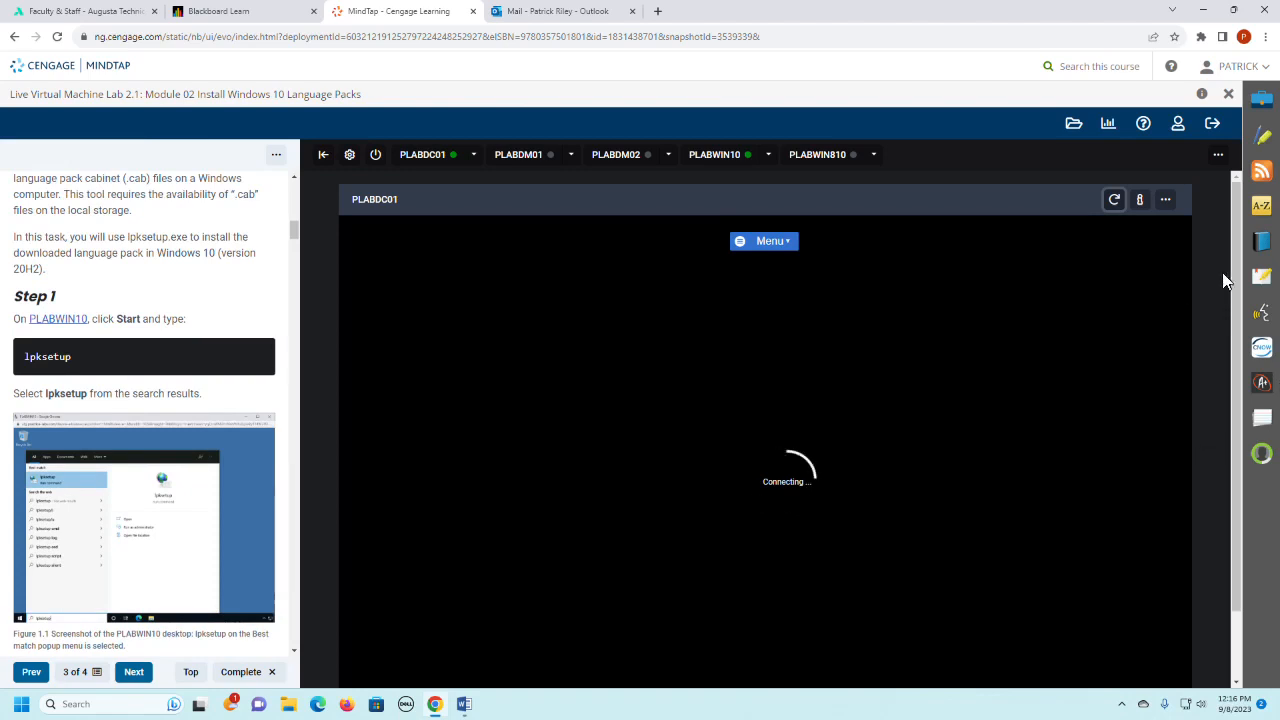
{"action": "left_click_drag", "start_coordinate": [1236, 268], "coordinate": [1239, 287]}
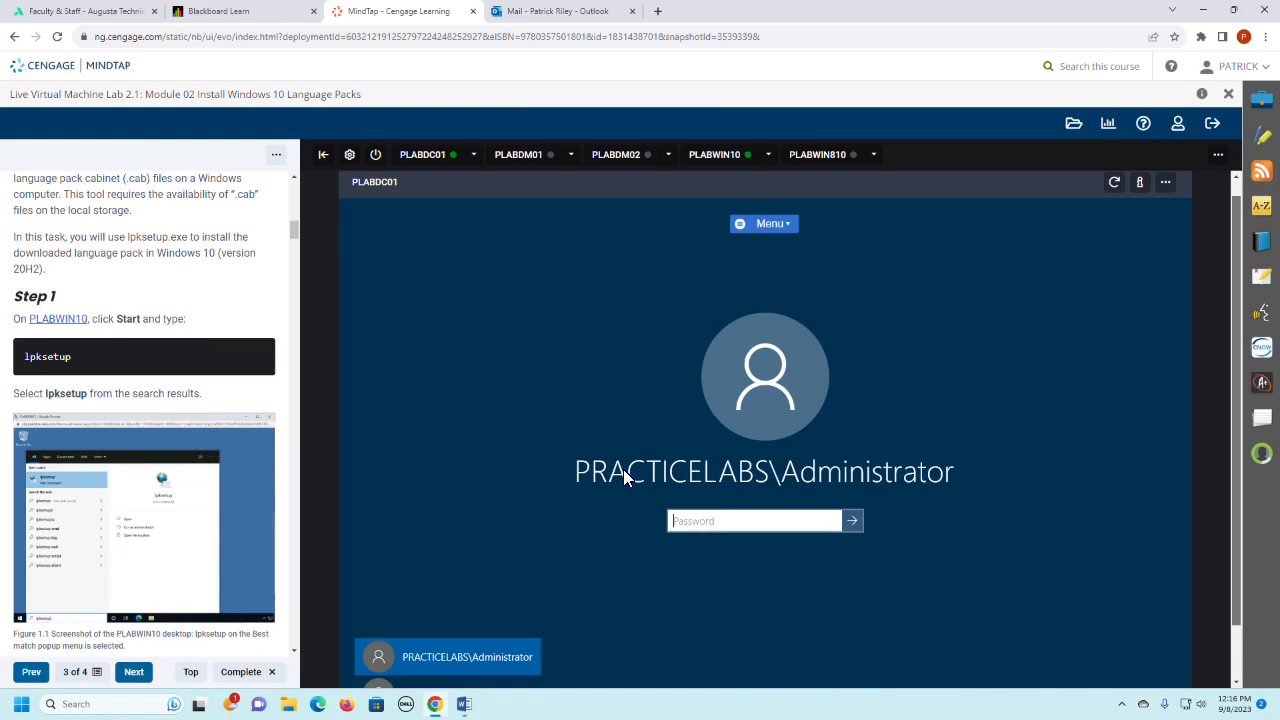
{"action": "left_click", "coordinate": [1168, 186]}
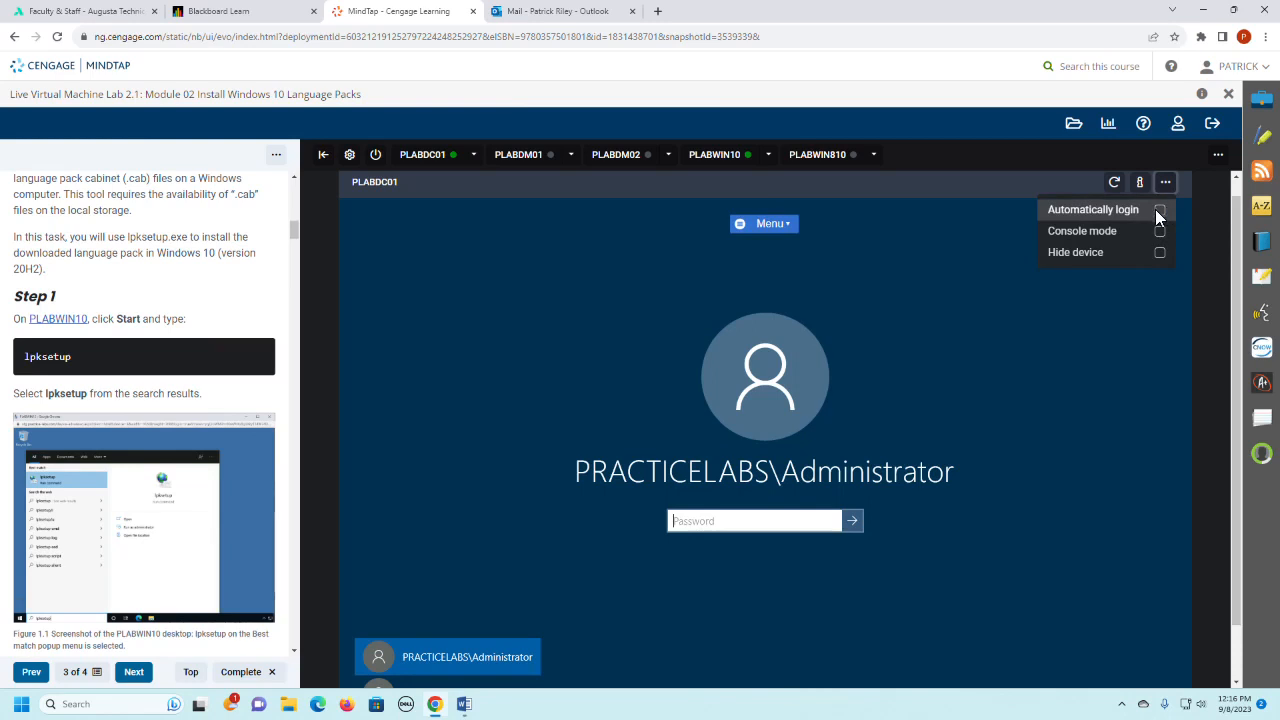
{"action": "left_click", "coordinate": [1159, 210]}
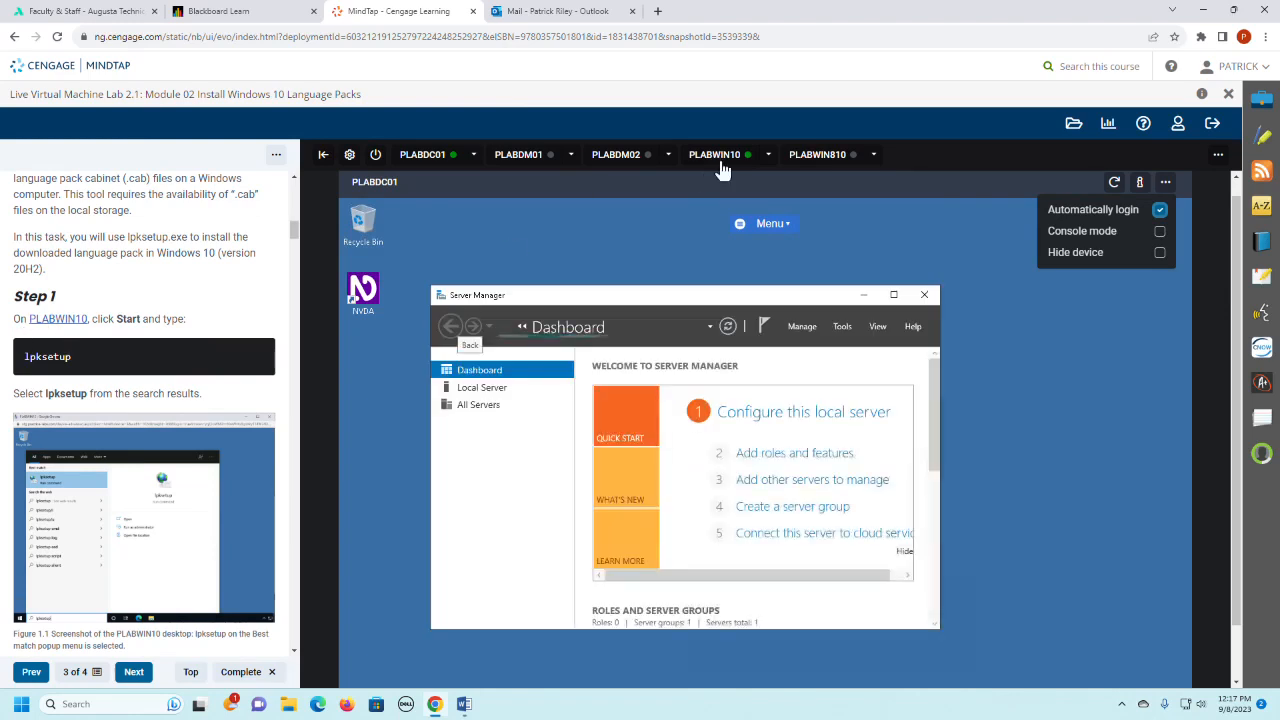
- Connect to the PLABWIN10 device and sign in to the Administrator account with its password
{"action": "left_click", "coordinate": [717, 161]}
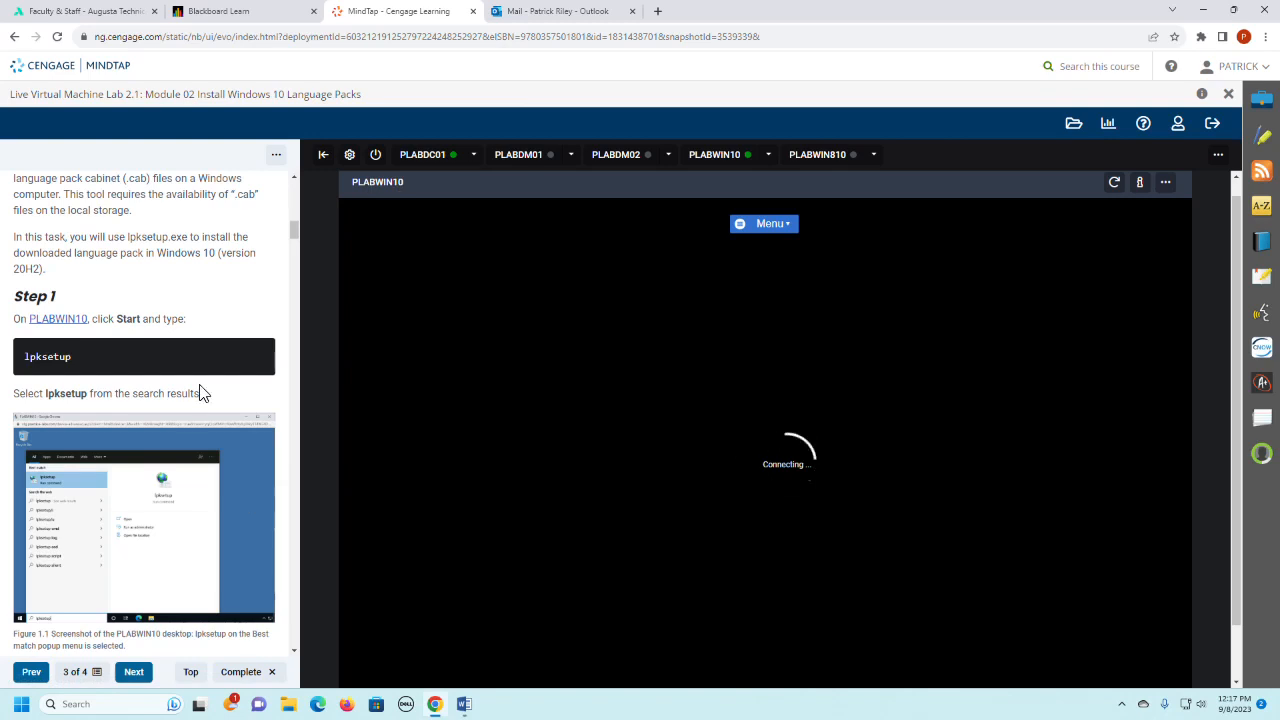
{"action": "scroll", "coordinate": [200, 392], "scroll_direction": "down", "scroll_amount": 2}
{"action": "scroll", "coordinate": [200, 392], "scroll_direction": "down", "scroll_amount": 1}
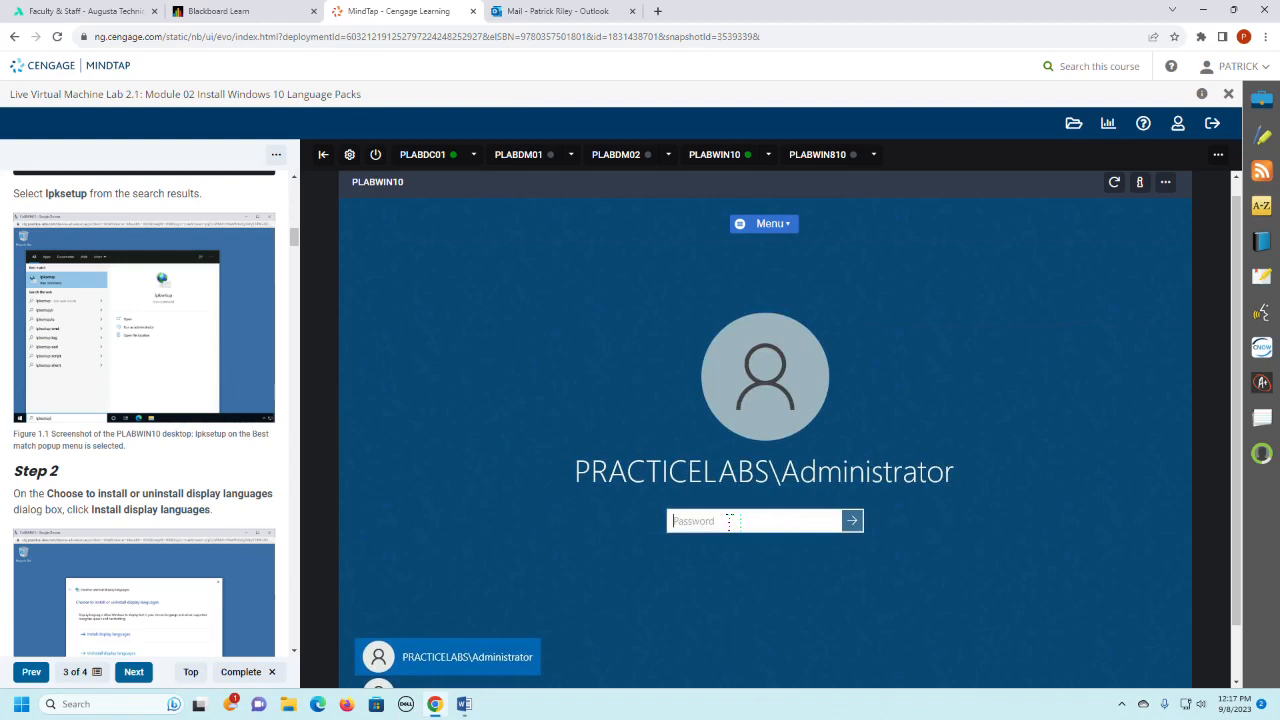
{"action": "type", "text": "P"}
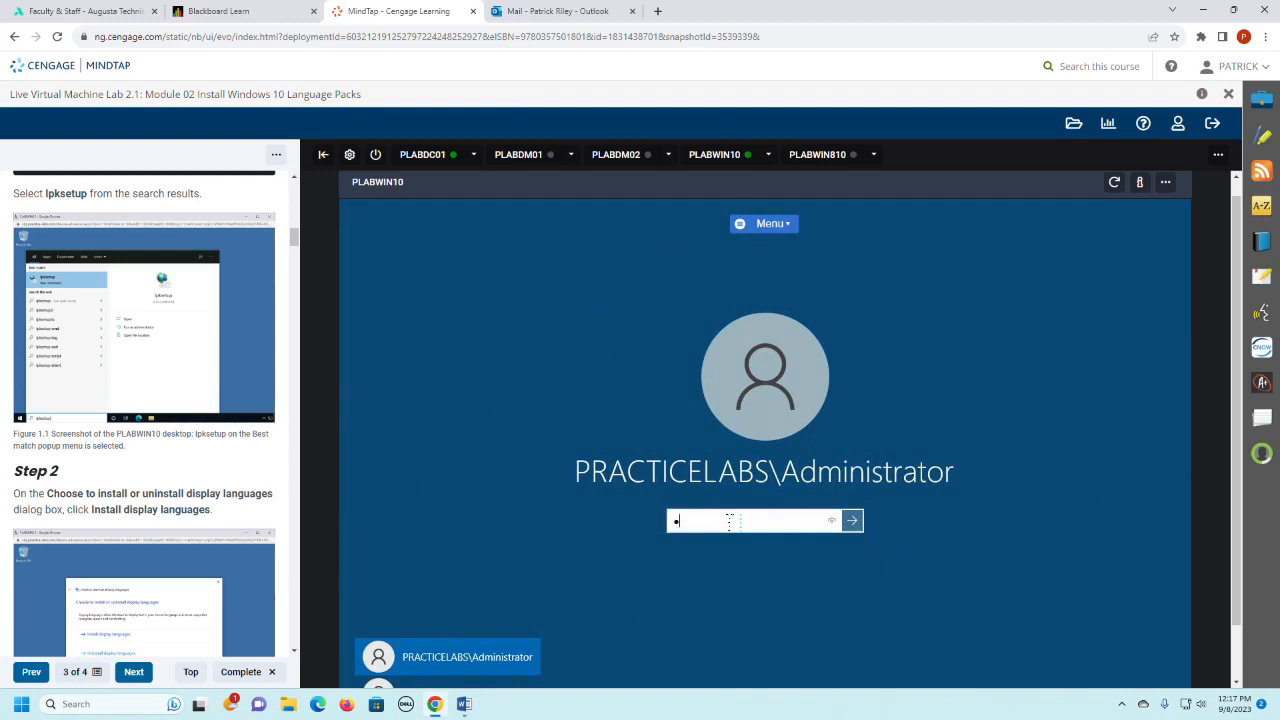
{"action": "type", "text": "as"}
{"action": "key", "text": "Return"}
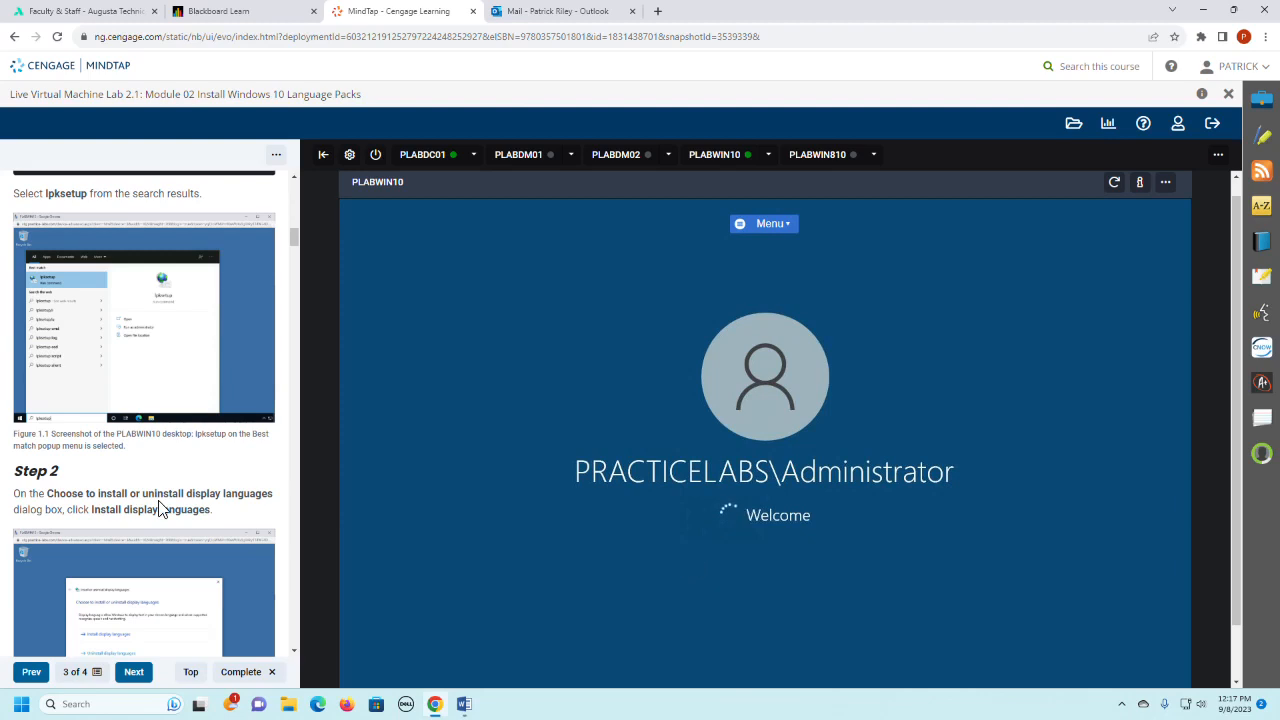
- Open the Windows search on the PLABWIN10 desktop
{"action": "scroll", "coordinate": [247, 468], "scroll_direction": "up", "scroll_amount": 1}
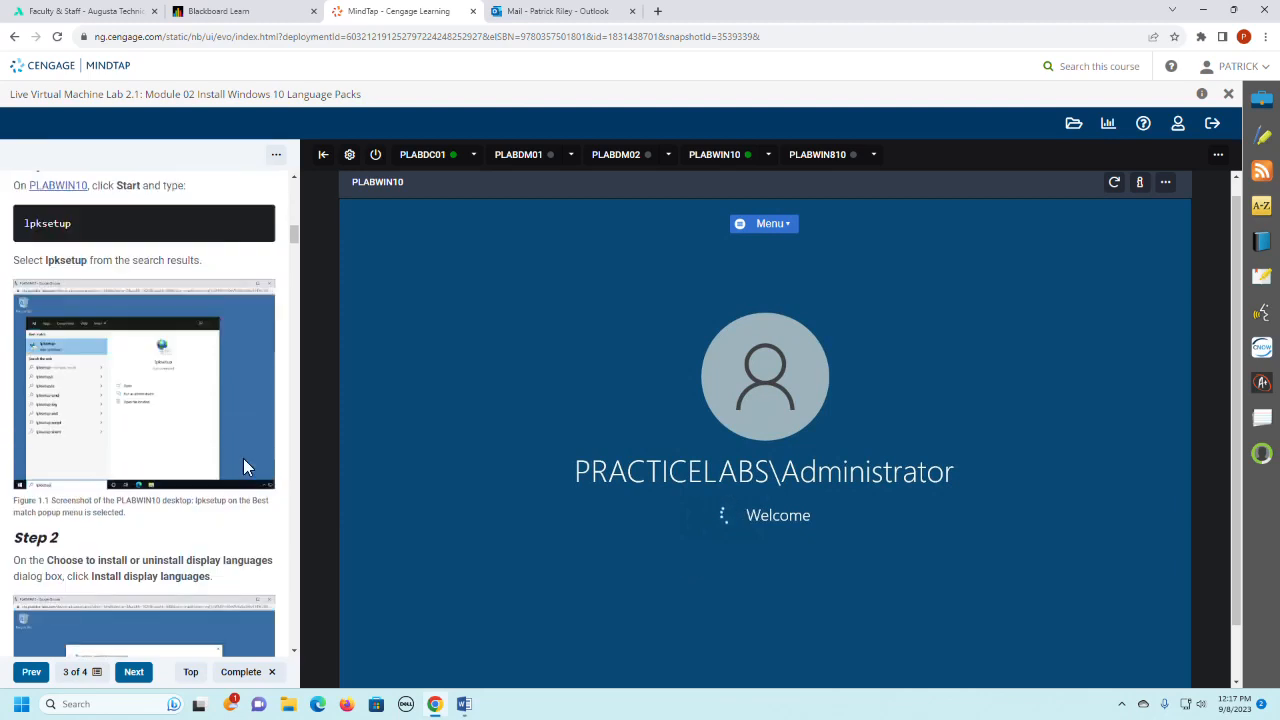
{"action": "scroll", "coordinate": [251, 456], "scroll_direction": "up", "scroll_amount": 2}
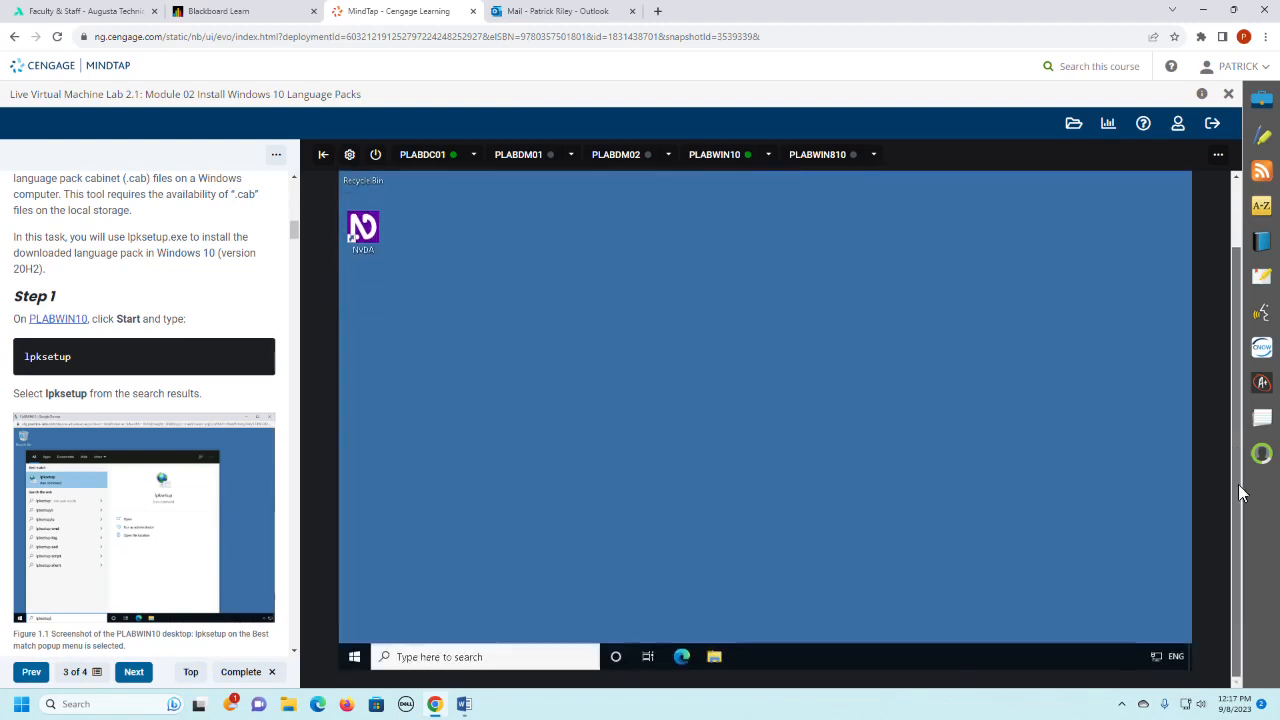
{"action": "left_click", "coordinate": [355, 657]}
{"action": "left_click", "coordinate": [355, 657]}
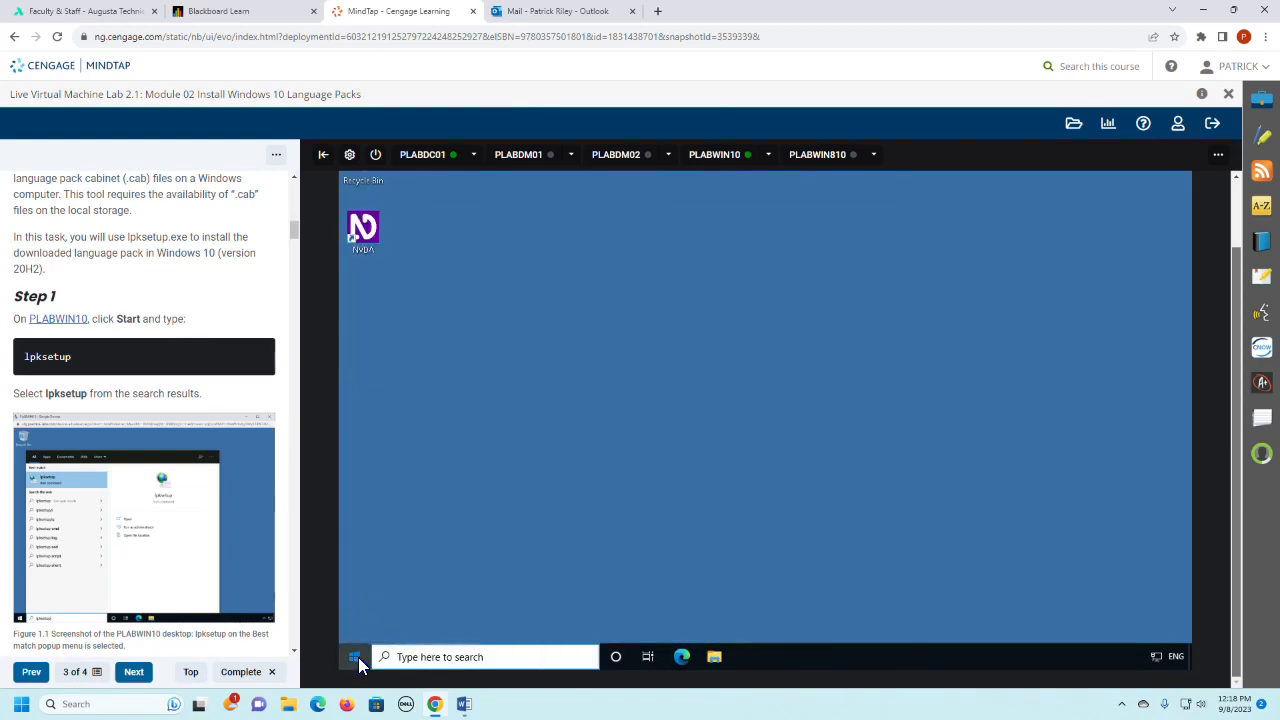
{"action": "left_click", "coordinate": [410, 659]}
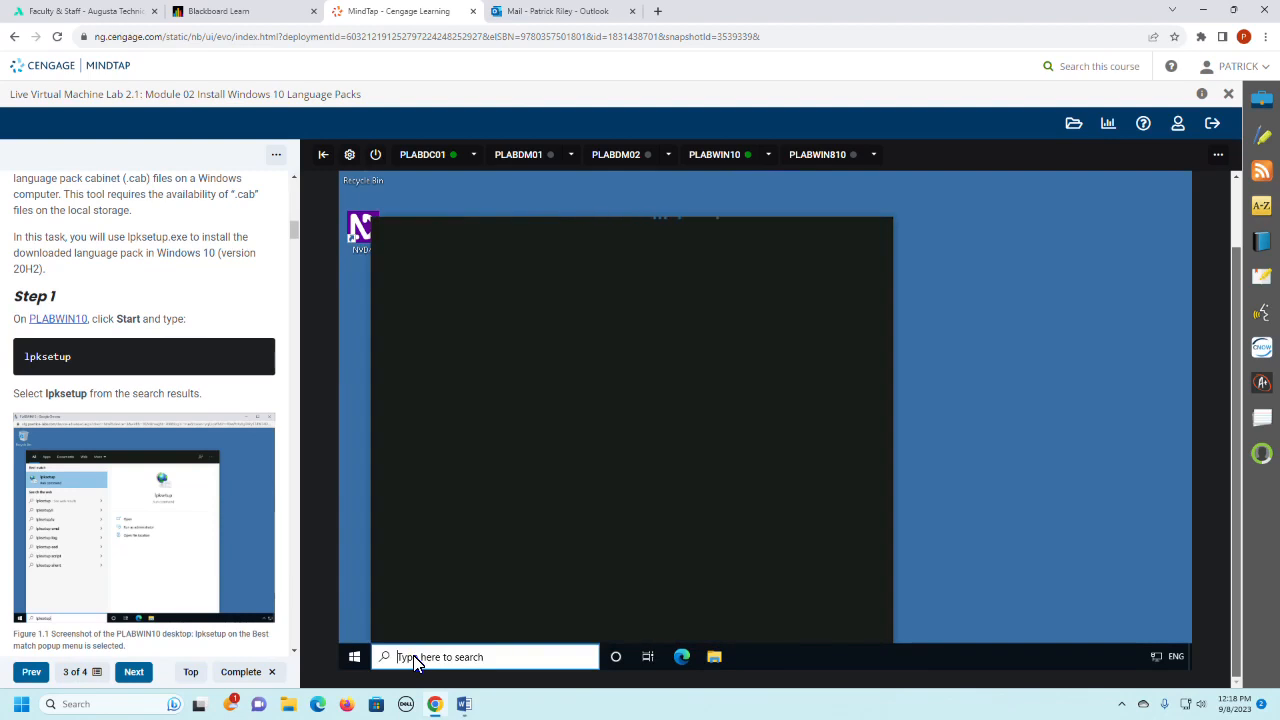
{"action": "type", "text": "lp"}
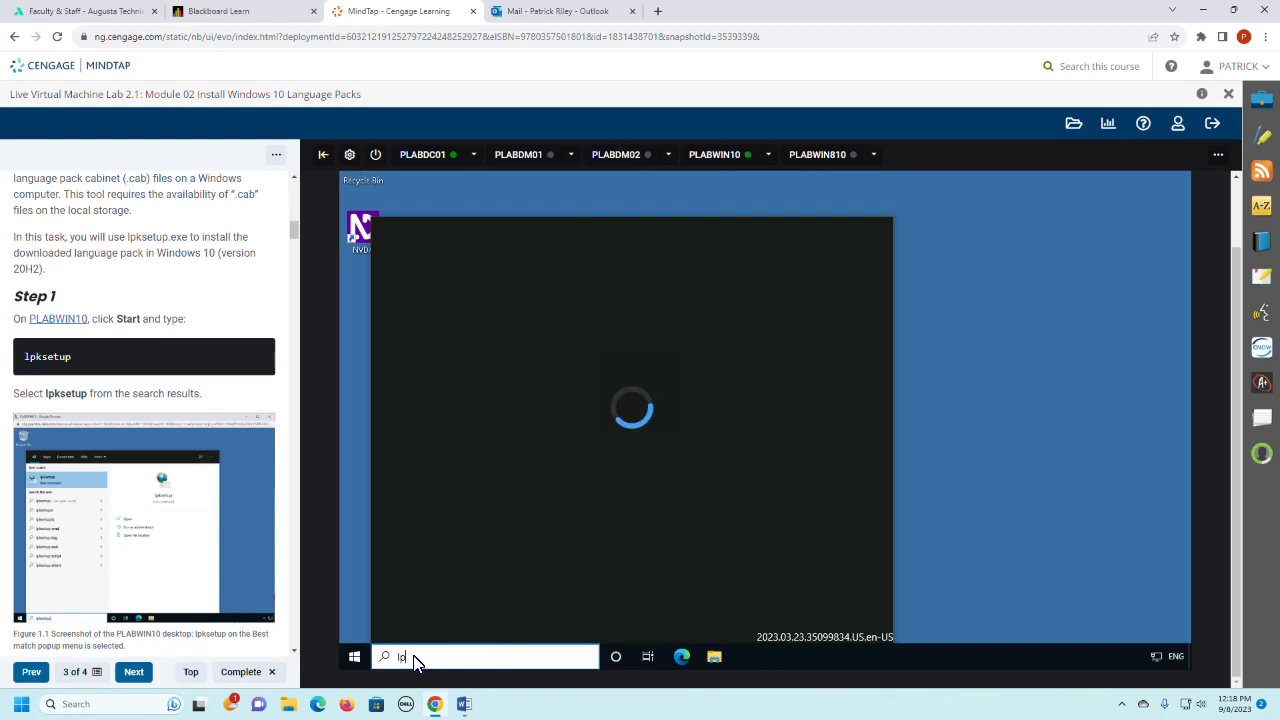
{"action": "type", "text": "setup"}
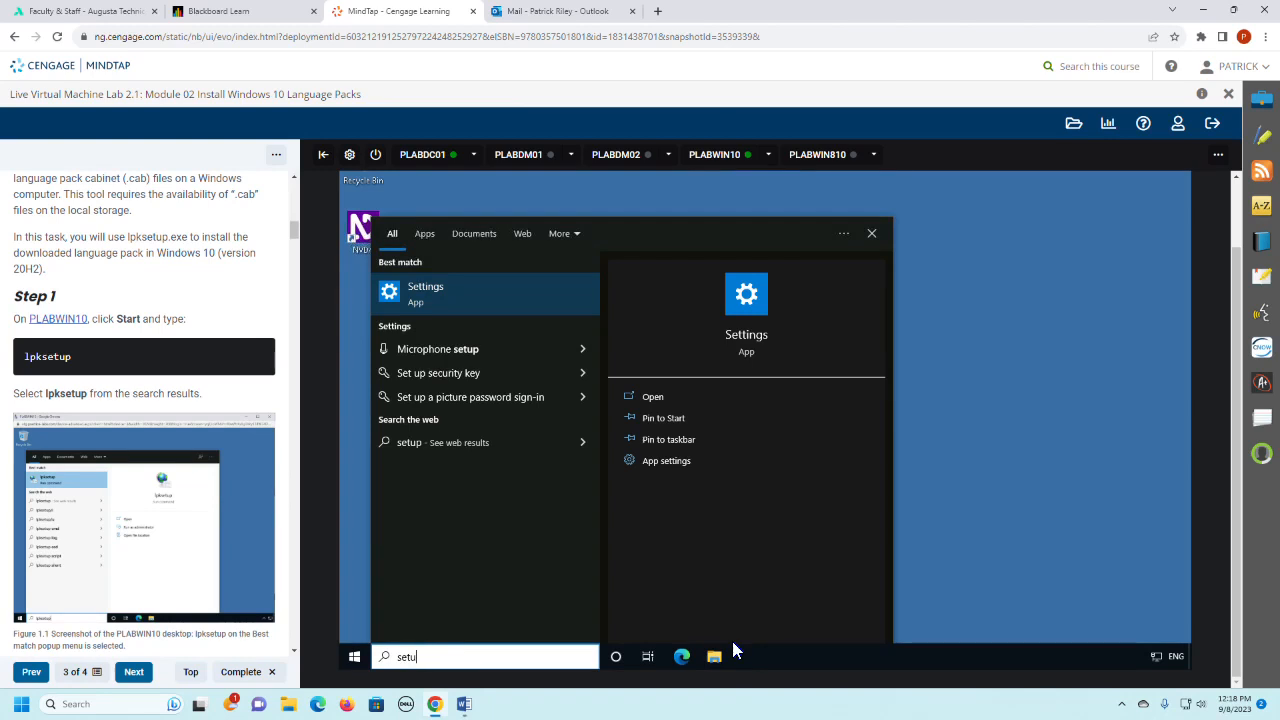
{"action": "key", "text": "BackSpace"}
{"action": "key", "text": "BackSpace"}
{"action": "key", "text": "BackSpace"}
{"action": "key", "text": "BackSpace"}
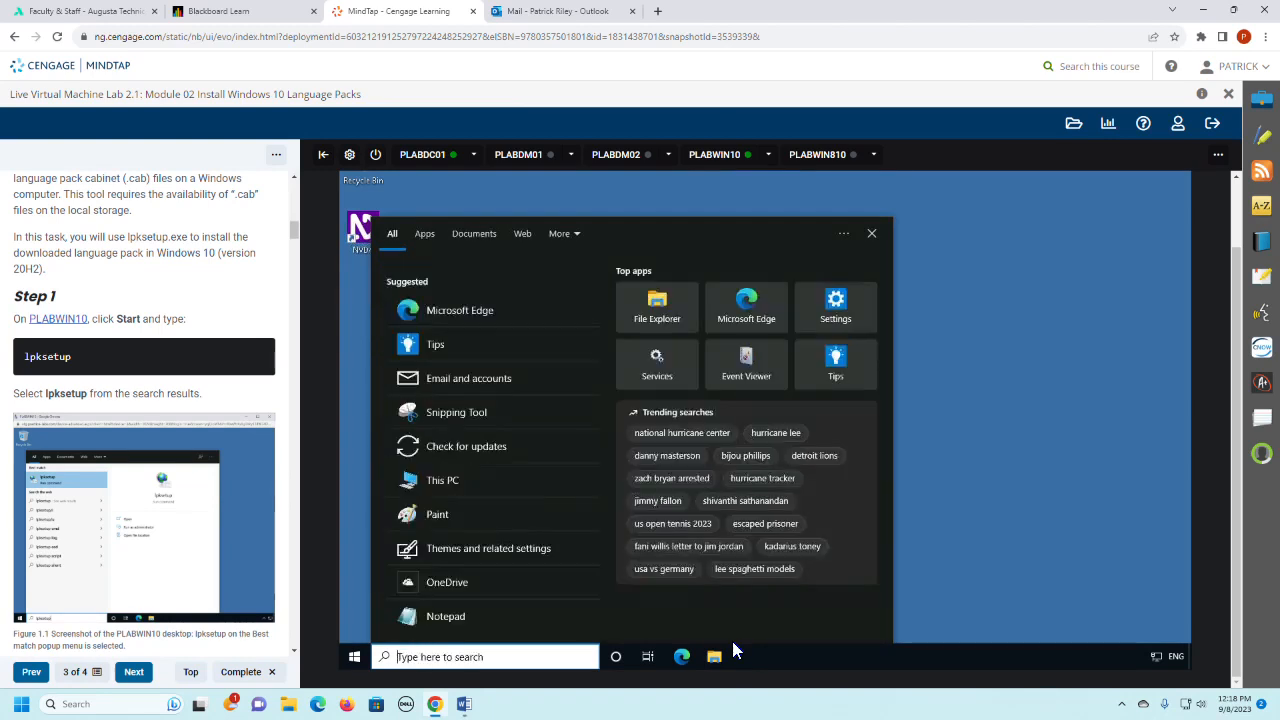
- Search for lpksetup on PLABWIN10 and launch the matching run command
{"action": "type", "text": "l"}
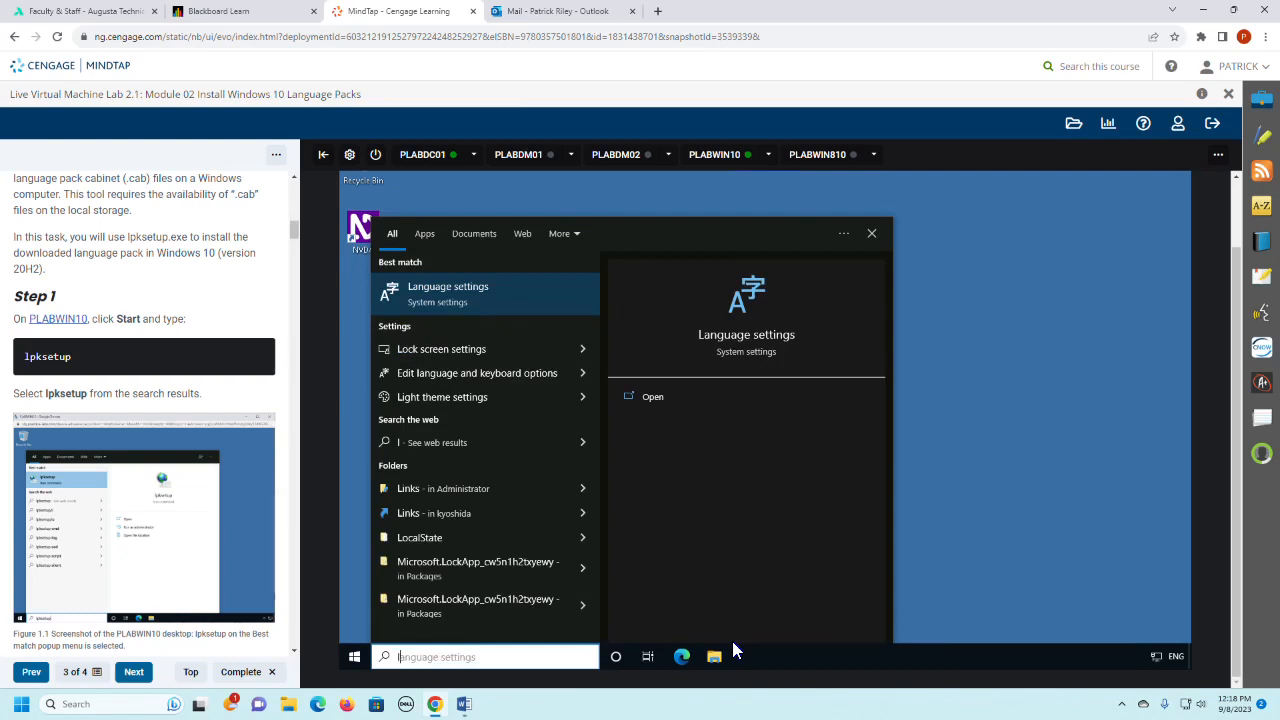
{"action": "type", "text": "pk"}
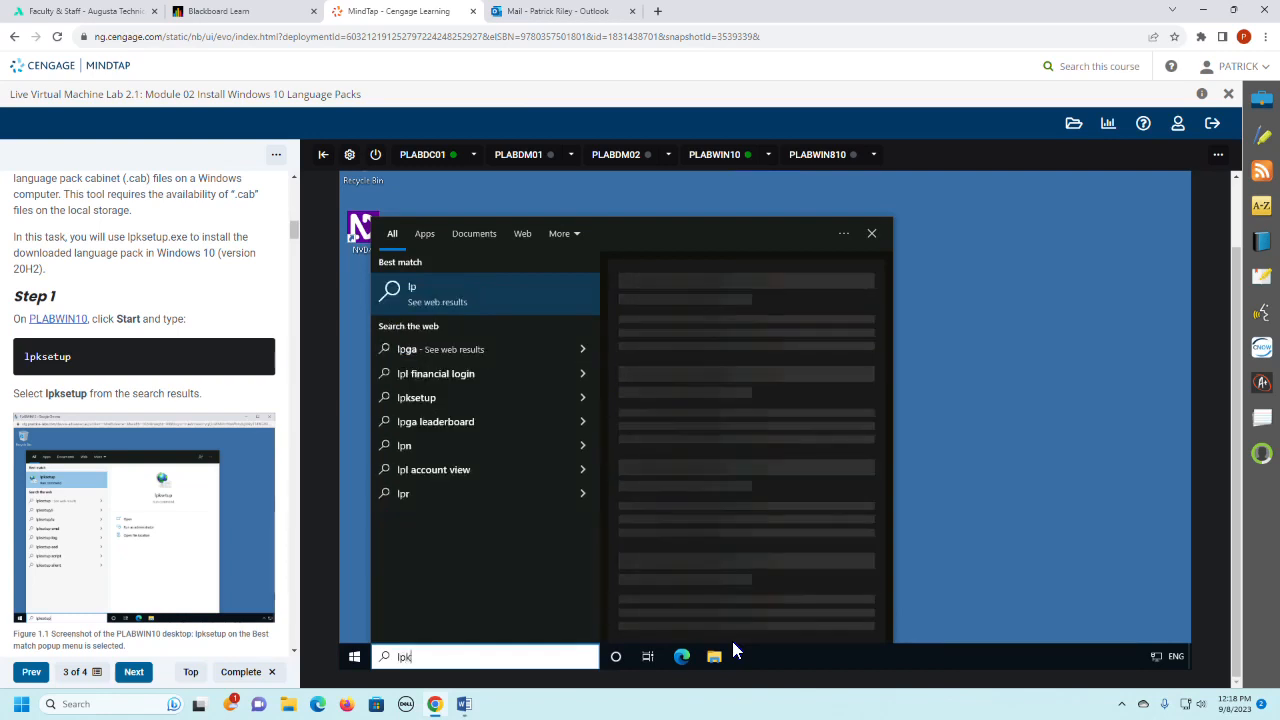
{"action": "type", "text": "set"}
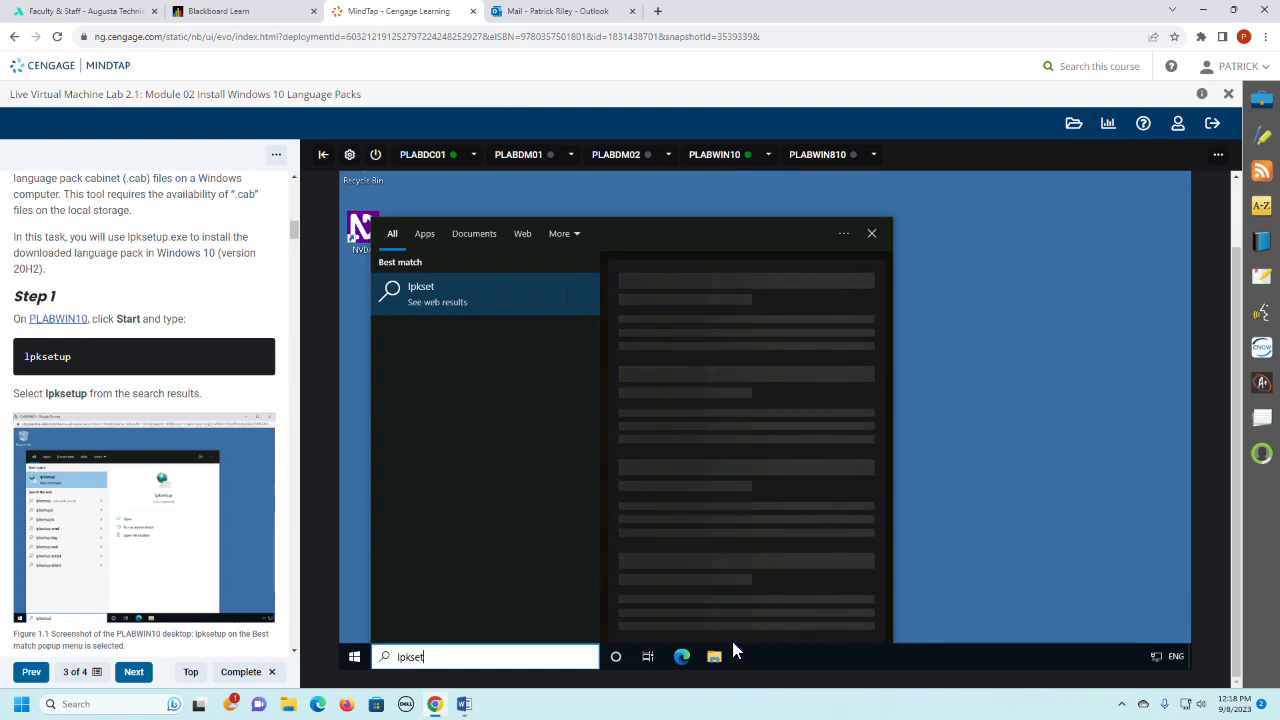
{"action": "type", "text": "up"}
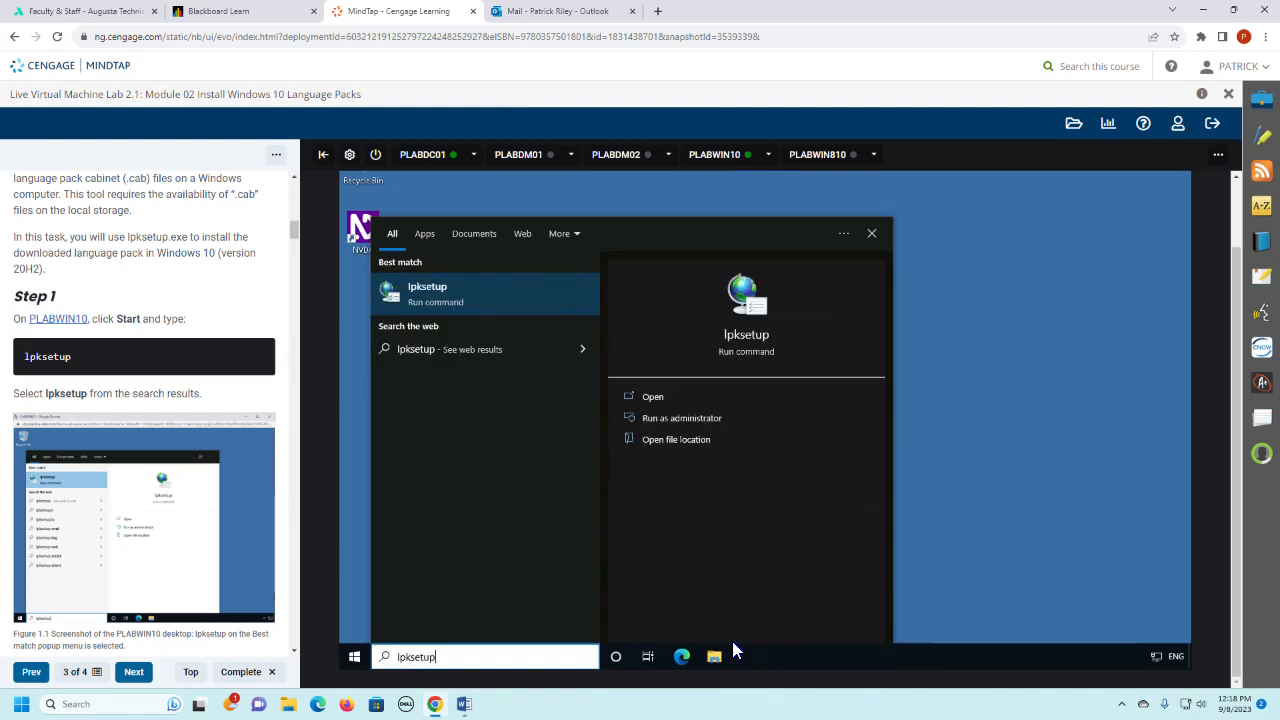
{"action": "left_click", "coordinate": [444, 289]}
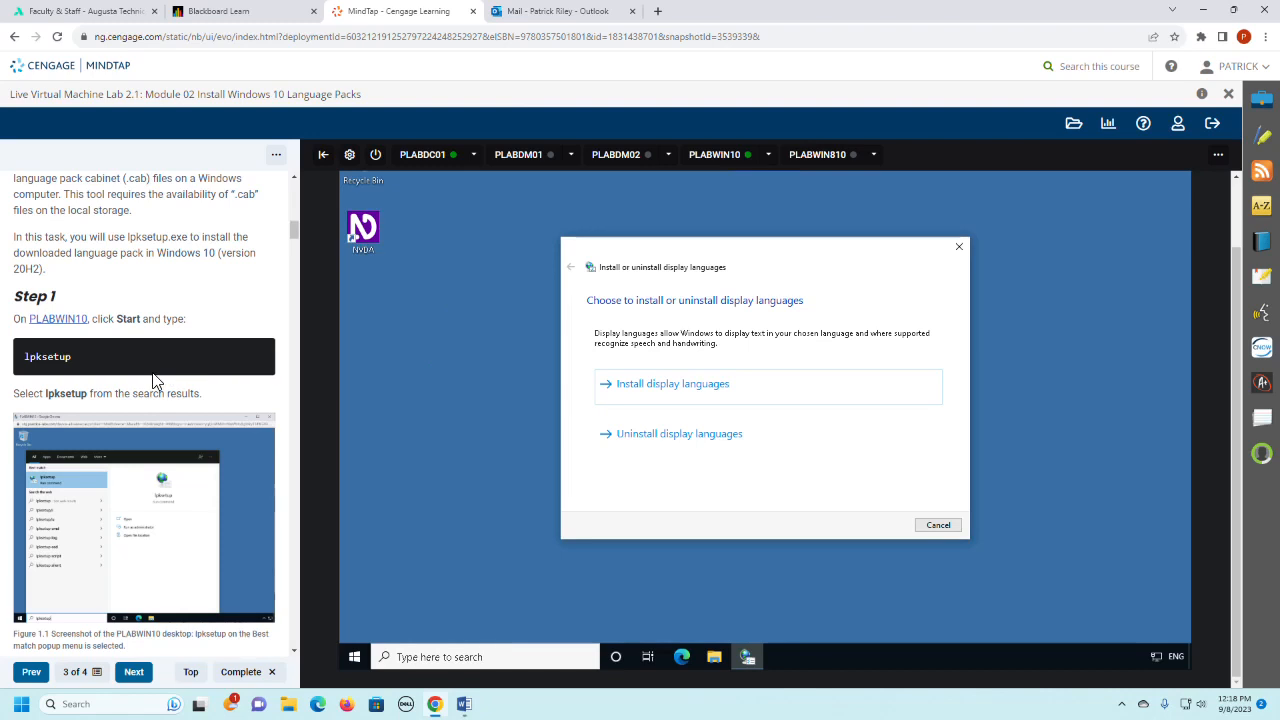
- Choose to install display languages in the language setup wizard, following Step 2 of the lab instructions
{"action": "scroll", "coordinate": [153, 375], "scroll_direction": "down", "scroll_amount": 1}
{"action": "scroll", "coordinate": [152, 380], "scroll_direction": "down", "scroll_amount": 1}
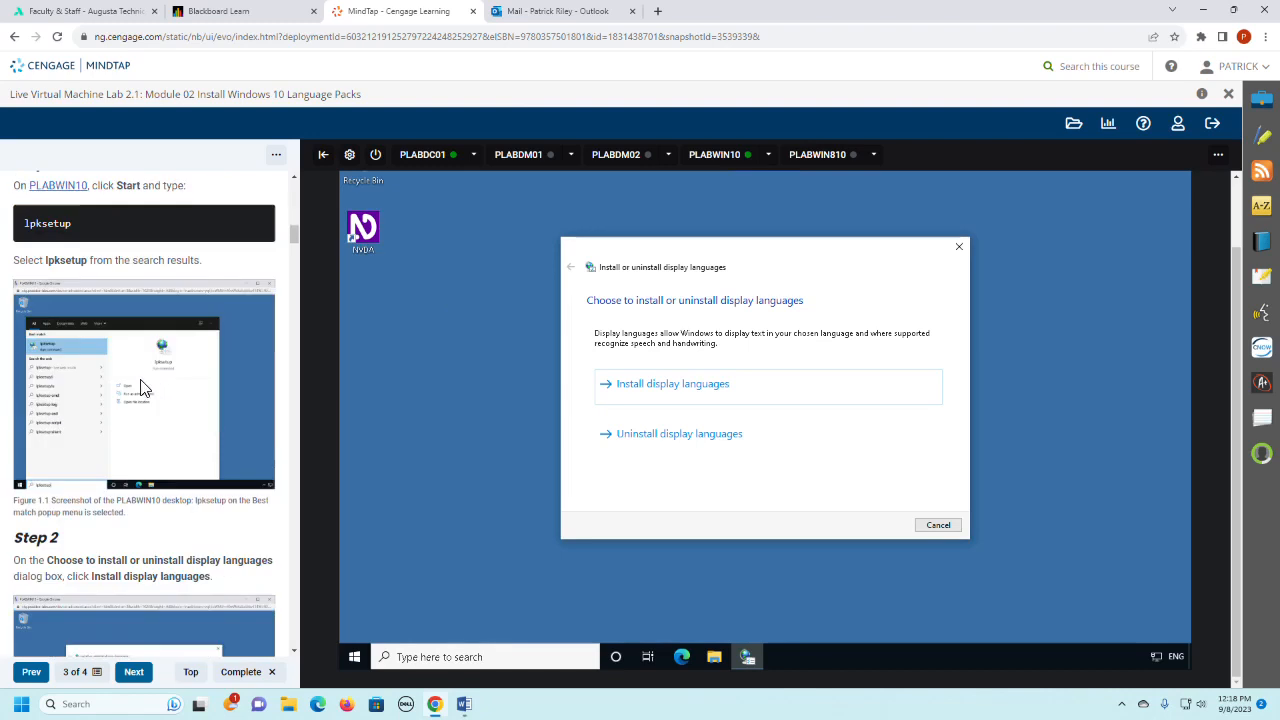
{"action": "scroll", "coordinate": [194, 443], "scroll_direction": "down", "scroll_amount": 2}
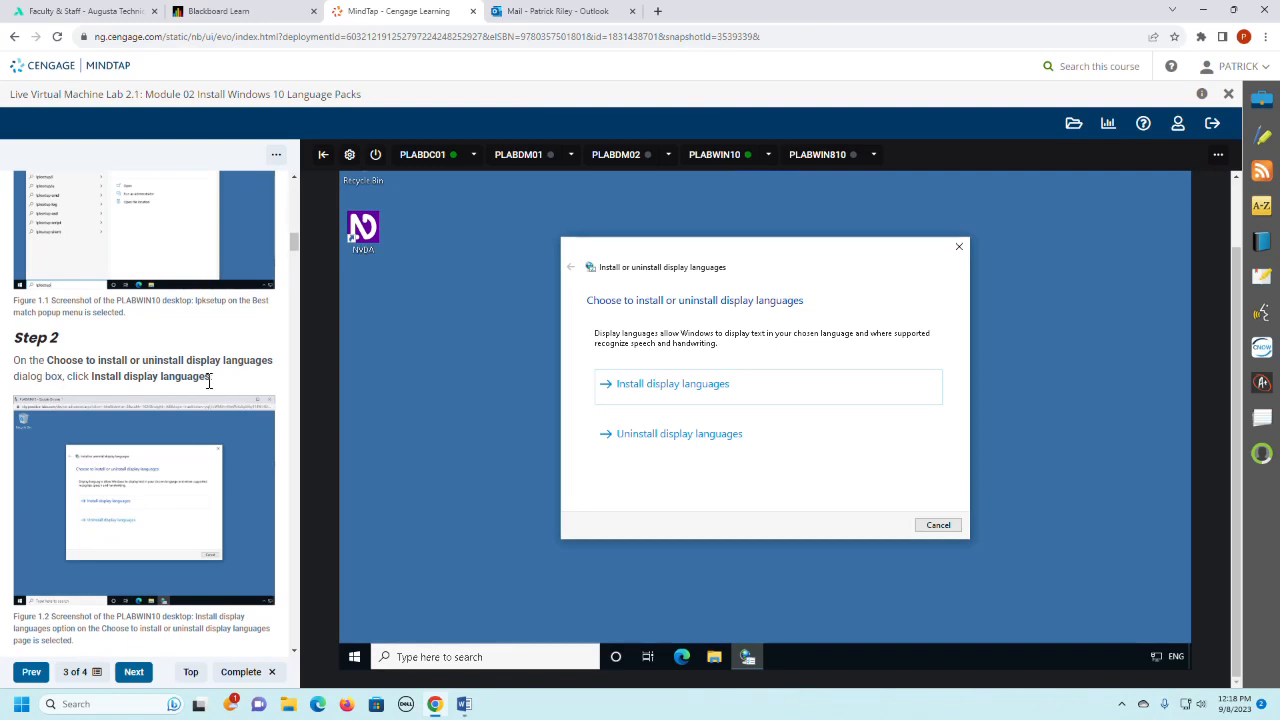
{"action": "left_click", "coordinate": [690, 387]}
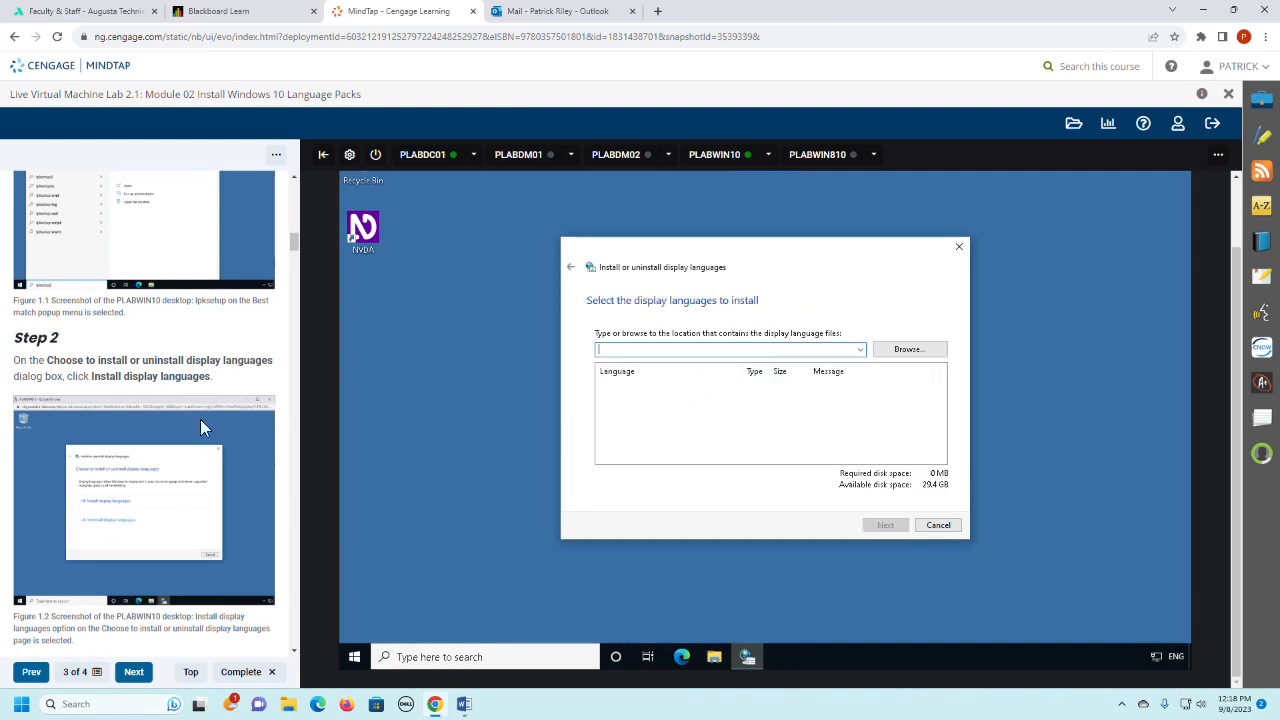
- Open the file browser for locating the display language files, following Step 3 of the lab instructions
{"action": "scroll", "coordinate": [51, 453], "scroll_direction": "down", "scroll_amount": 3}
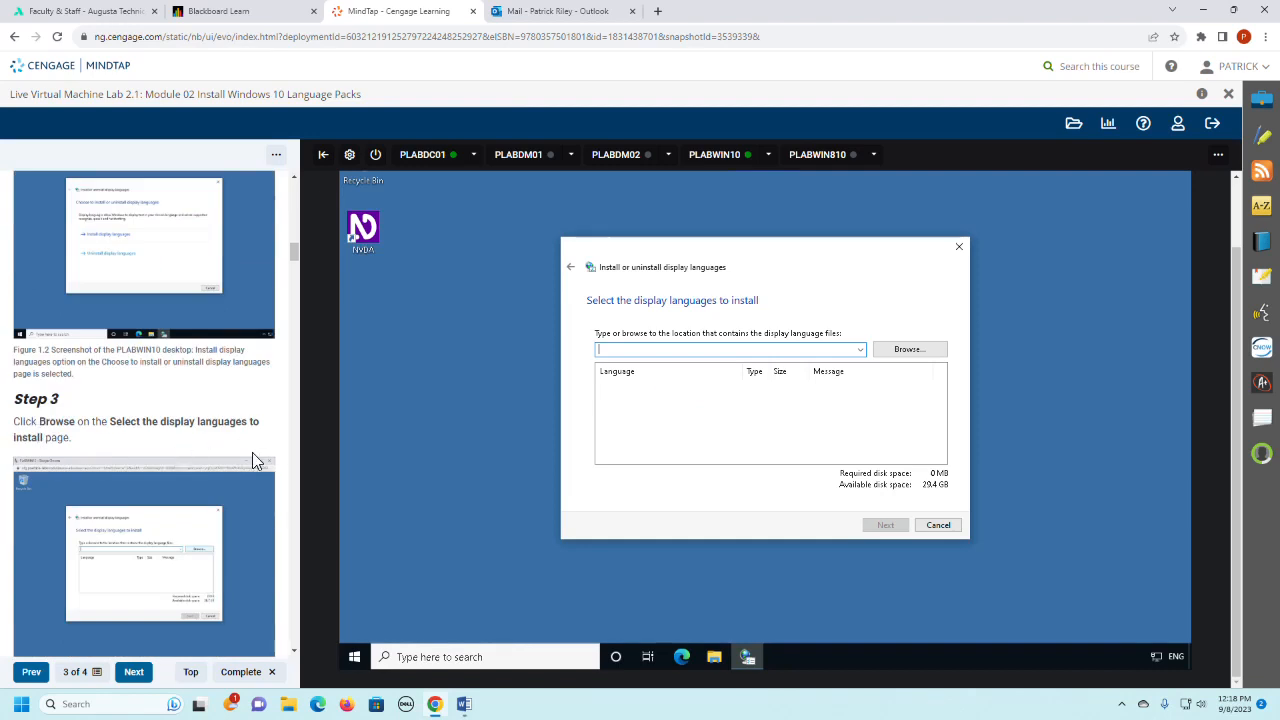
{"action": "scroll", "coordinate": [252, 452], "scroll_direction": "down", "scroll_amount": 4}
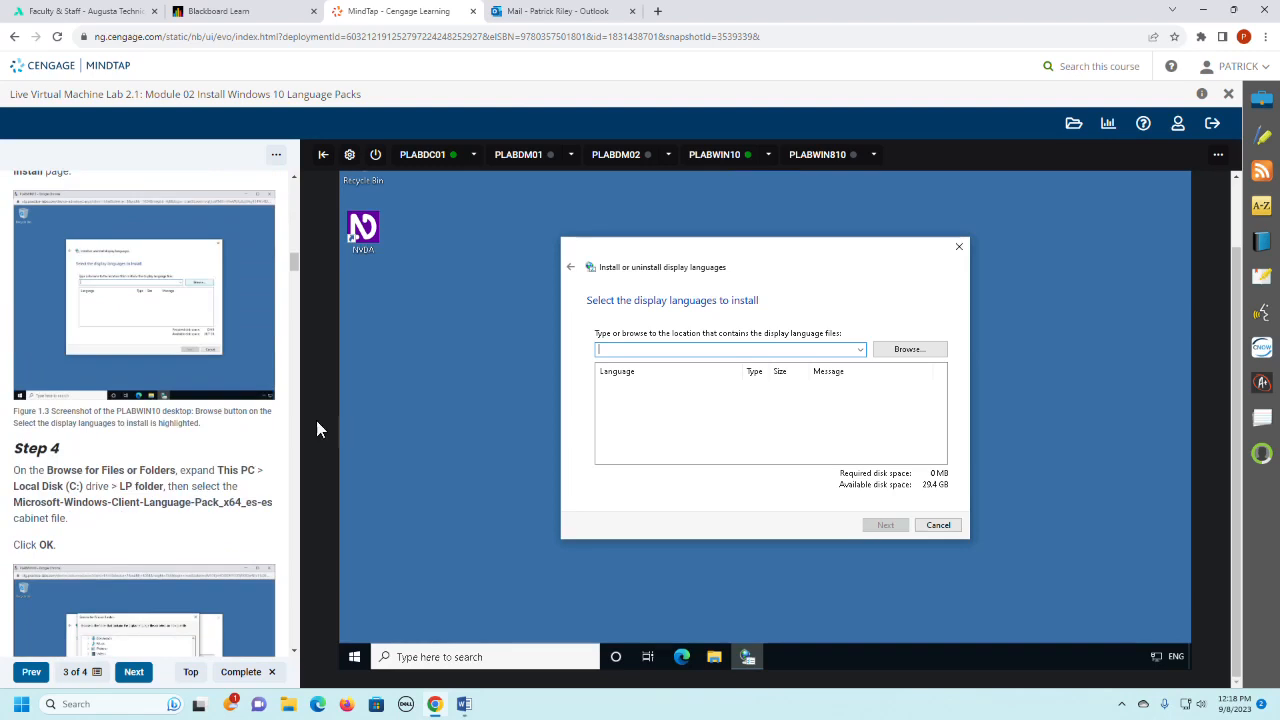
{"action": "left_click", "coordinate": [860, 350]}
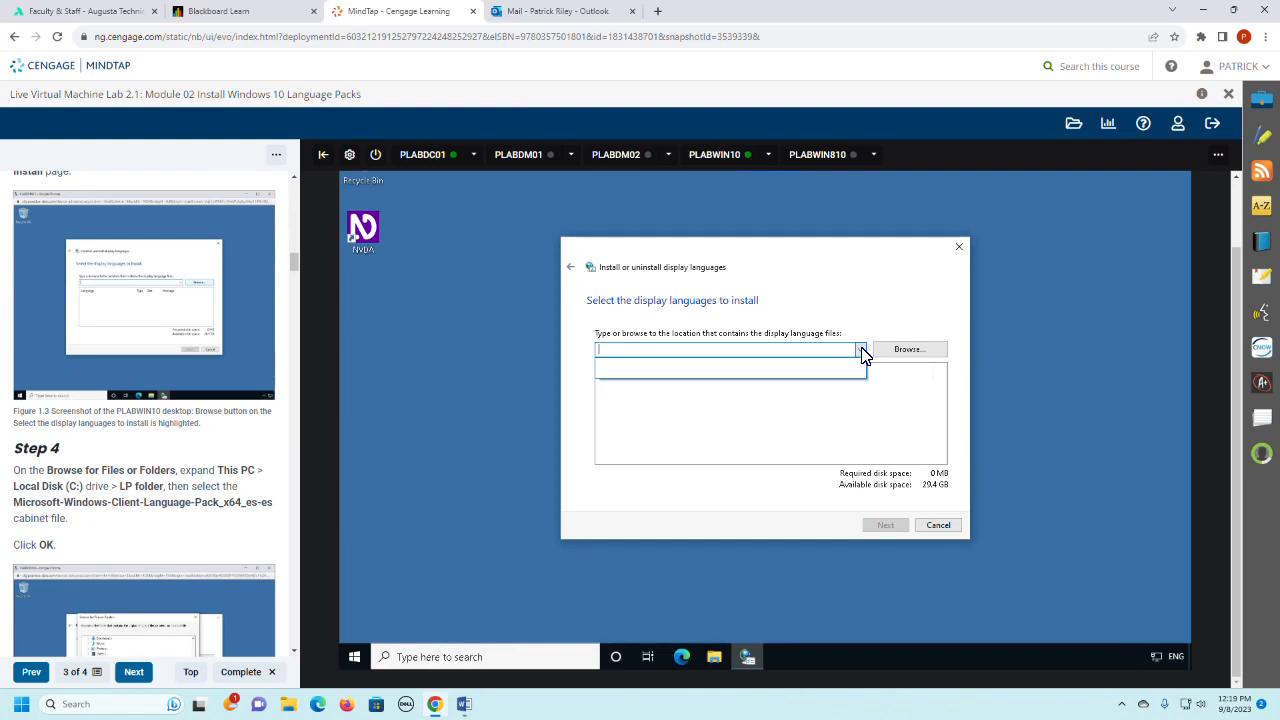
{"action": "left_click", "coordinate": [941, 352]}
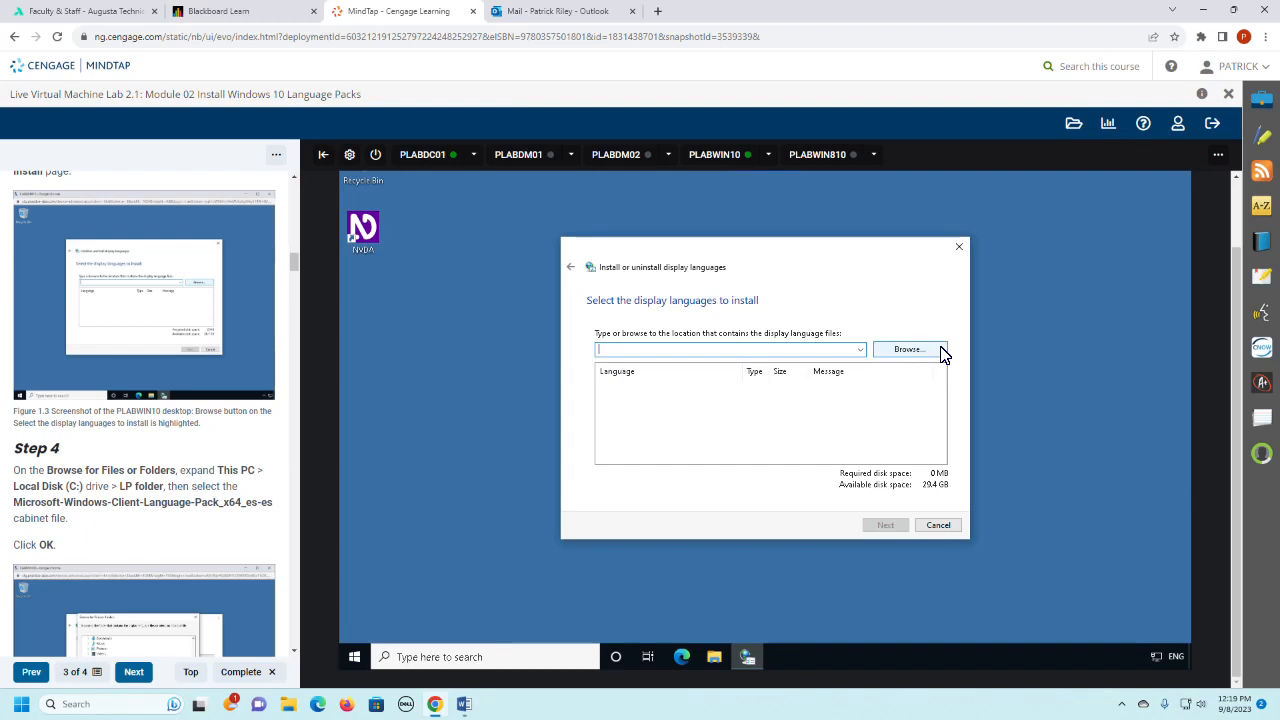
{"action": "left_click", "coordinate": [941, 352]}
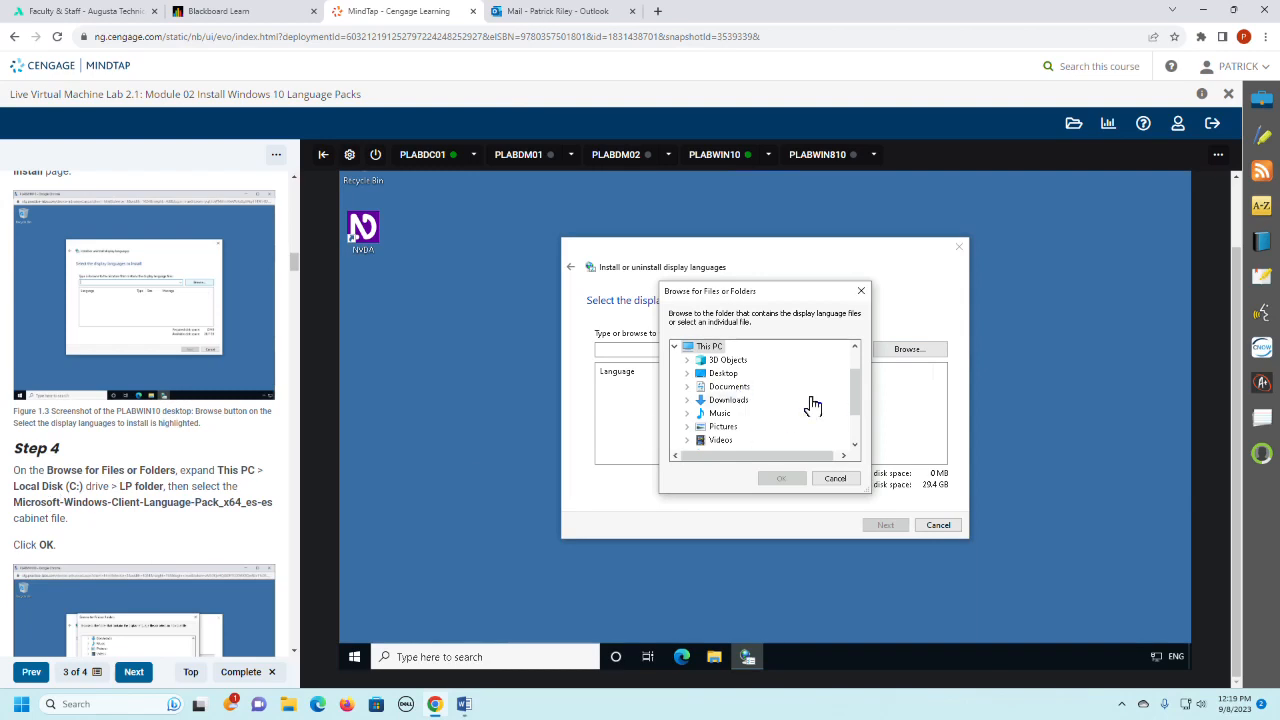
- Choose the Microsoft-Windows-Client-Language-Pack_x64_es-es cabinet file from LP Folder on Local Disk (C:) as the language source
{"action": "left_click", "coordinate": [856, 443]}
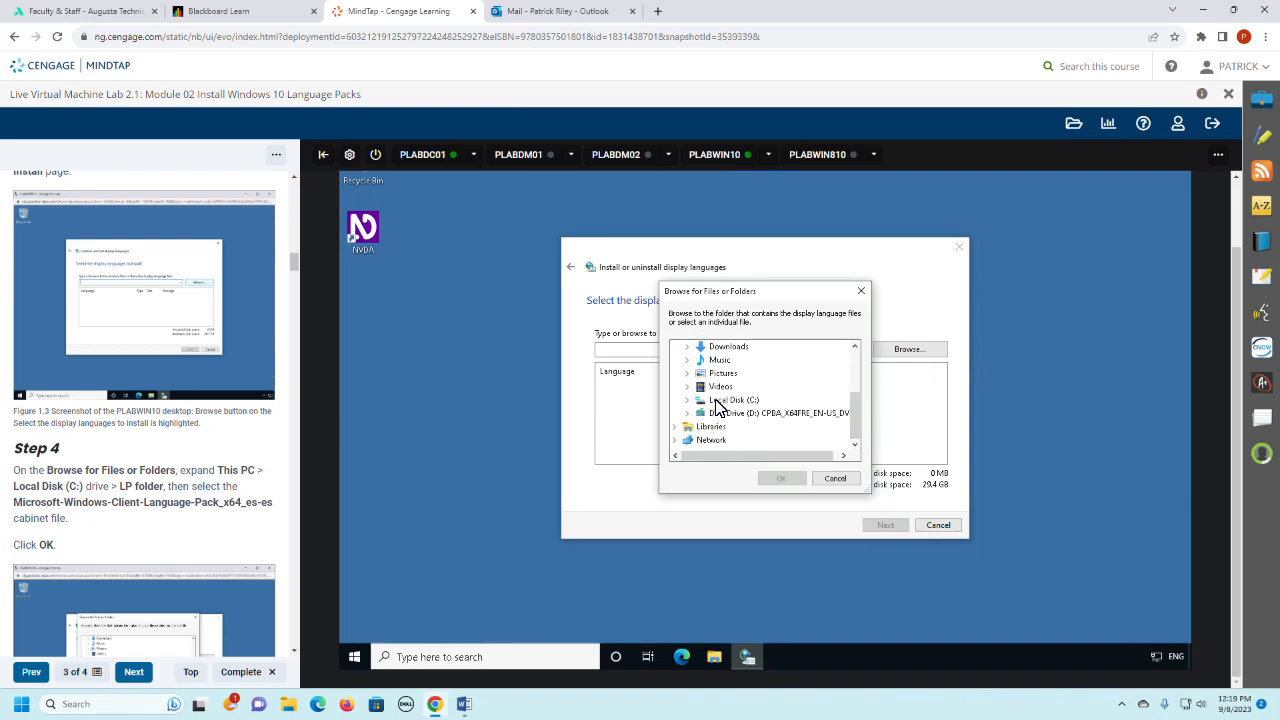
{"action": "left_click", "coordinate": [716, 400]}
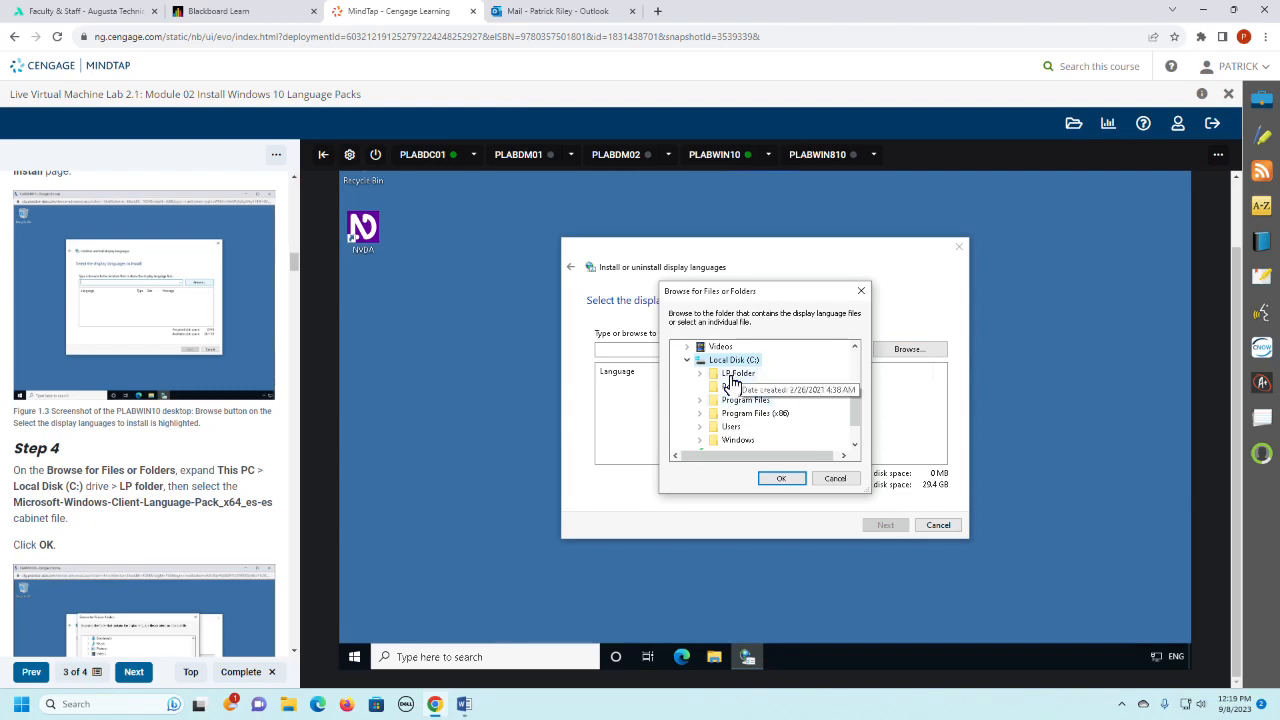
{"action": "double_click", "coordinate": [732, 378]}
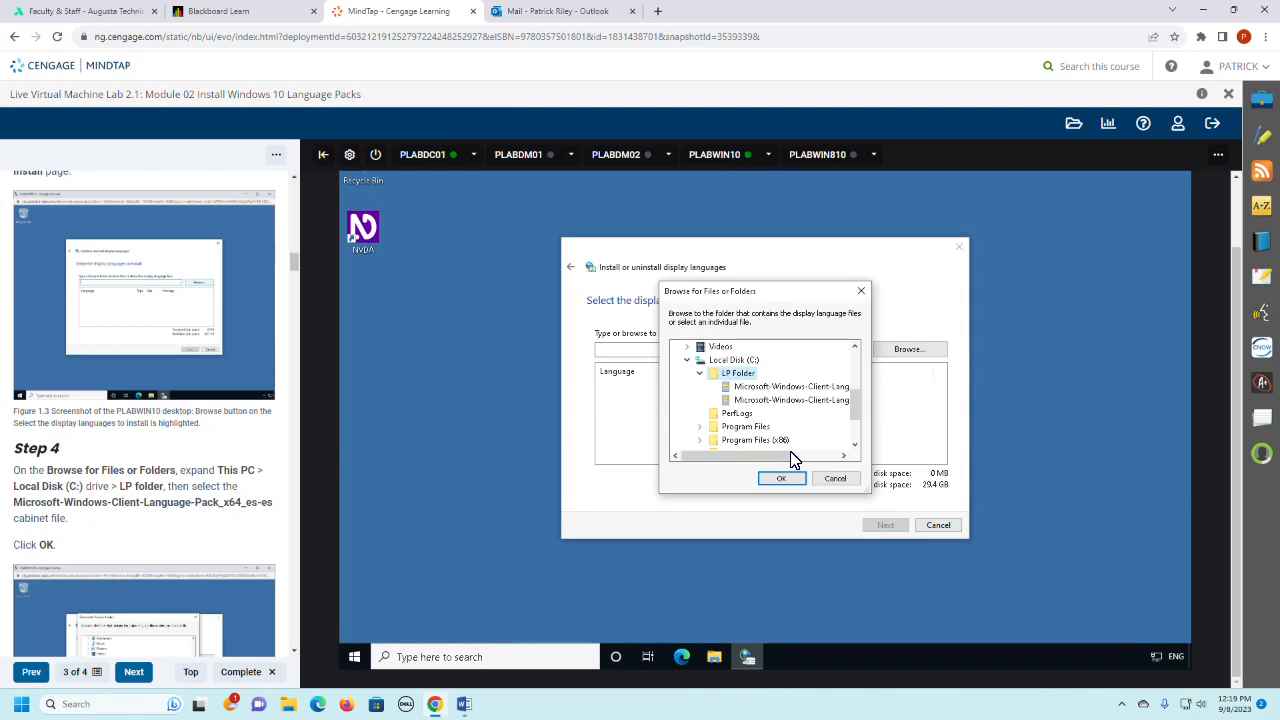
{"action": "left_click_drag", "start_coordinate": [790, 458], "coordinate": [834, 457]}
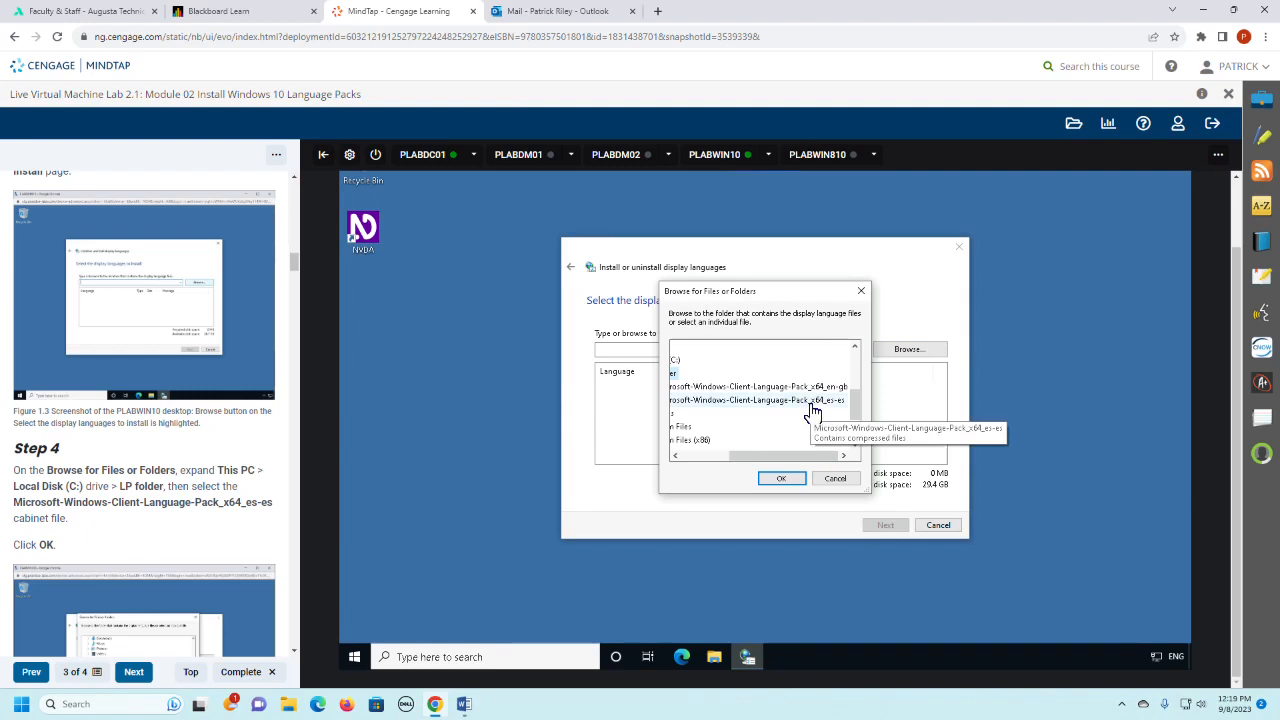
{"action": "left_click", "coordinate": [812, 405]}
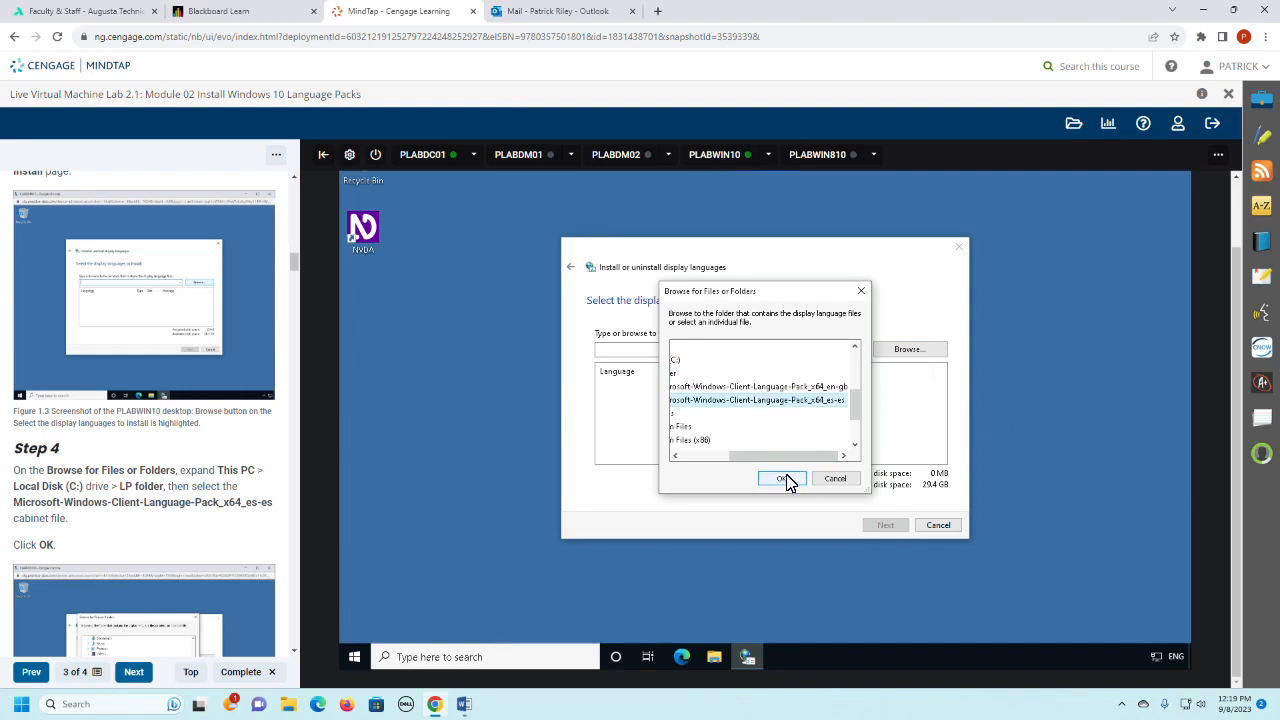
{"action": "left_click", "coordinate": [783, 479]}
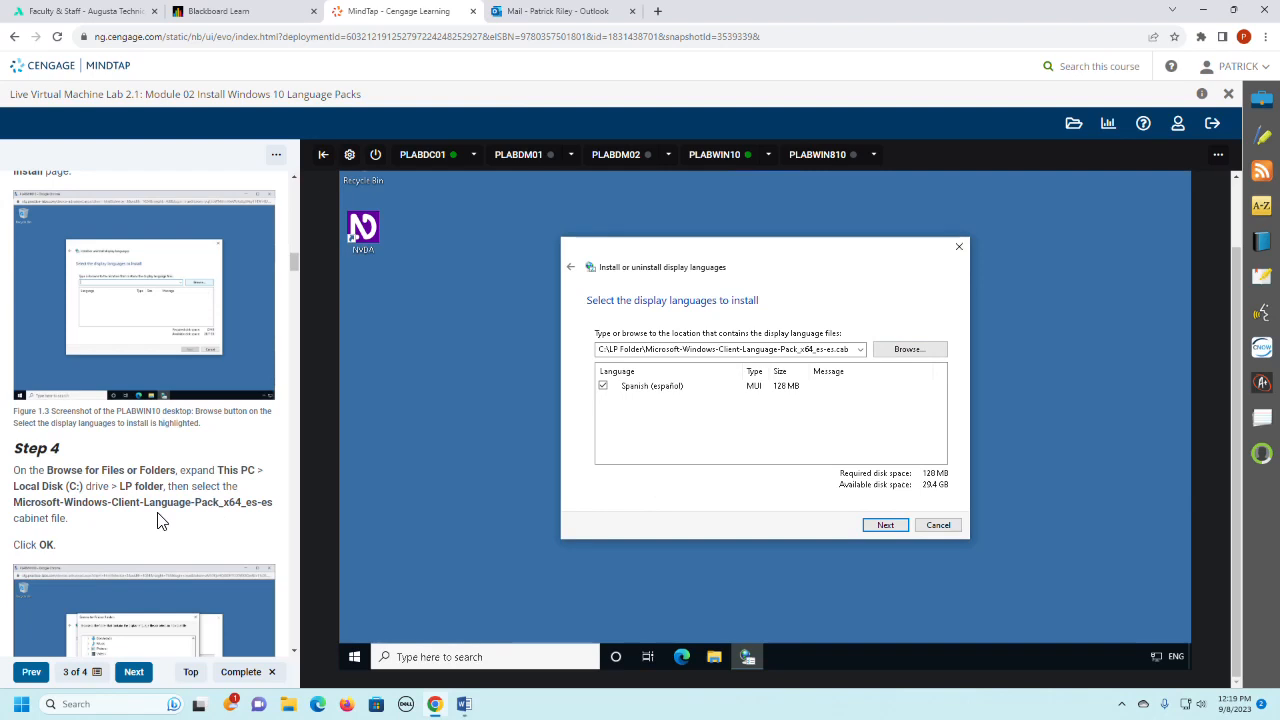
- Continue the wizard with the Spanish (español) language pack selected, following Step 5 of the lab instructions
{"action": "scroll", "coordinate": [157, 520], "scroll_direction": "down", "scroll_amount": 3}
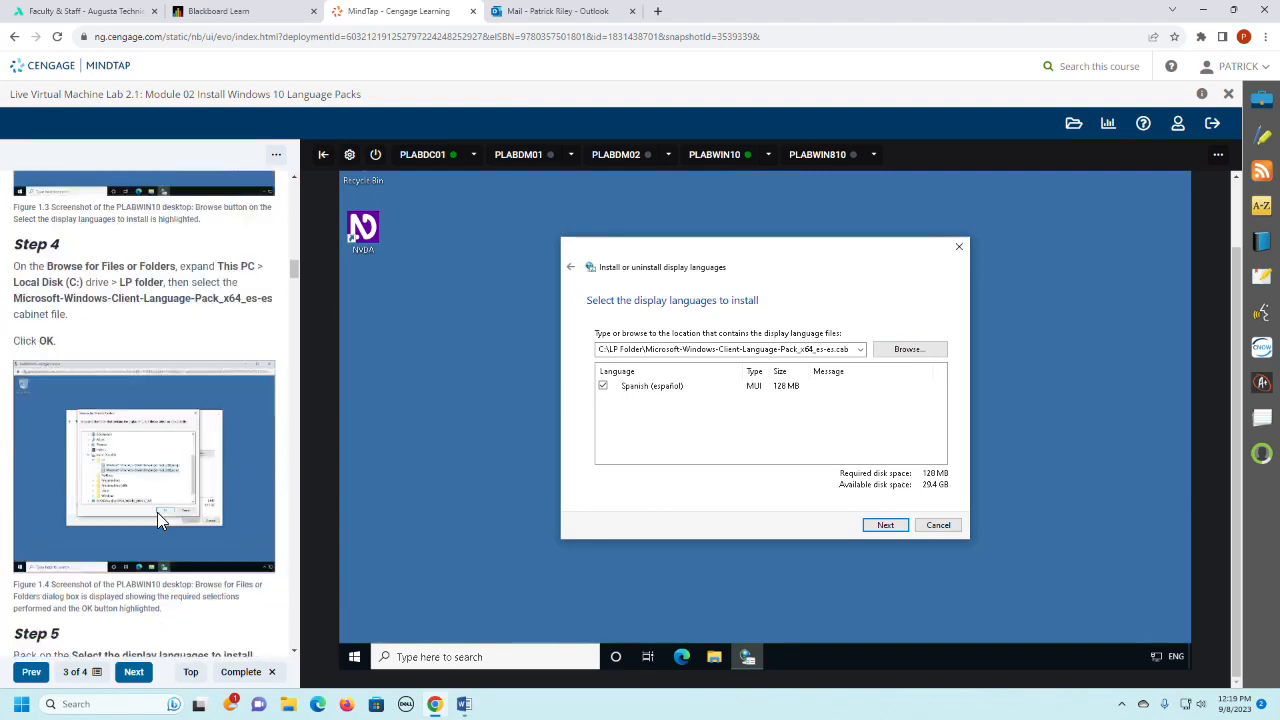
{"action": "scroll", "coordinate": [157, 520], "scroll_direction": "down", "scroll_amount": 2}
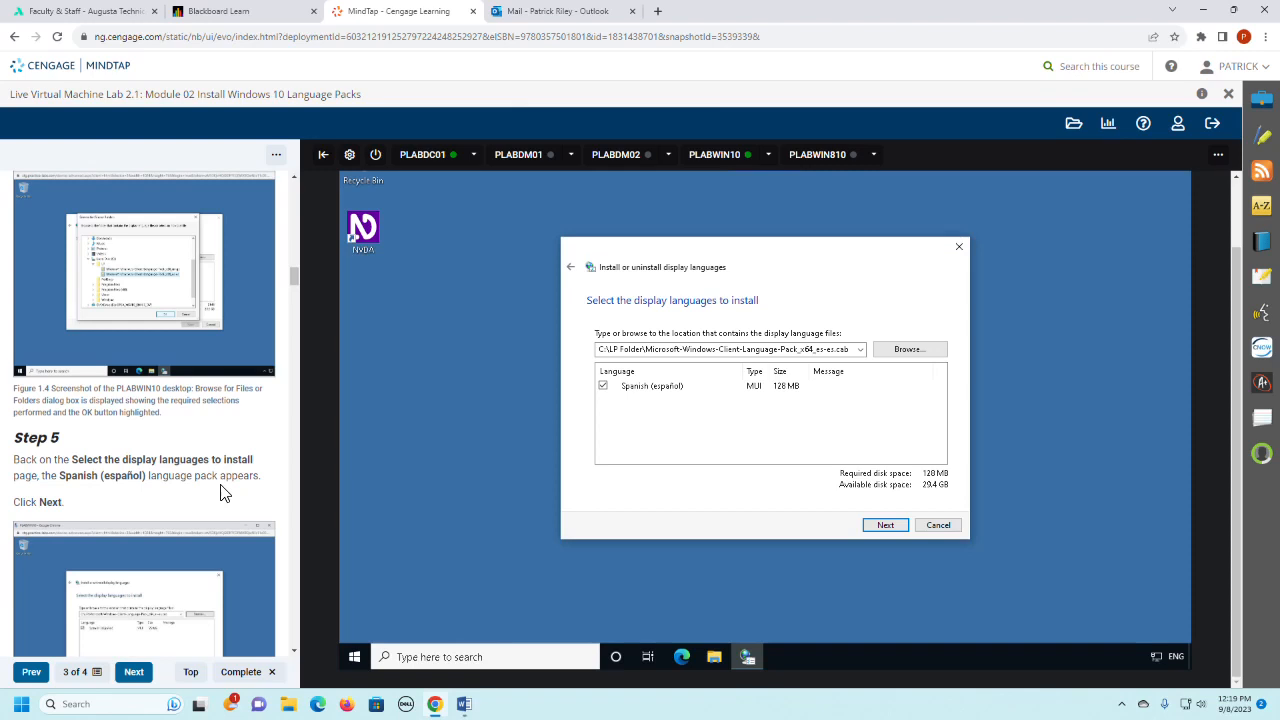
{"action": "scroll", "coordinate": [224, 493], "scroll_direction": "down", "scroll_amount": 2}
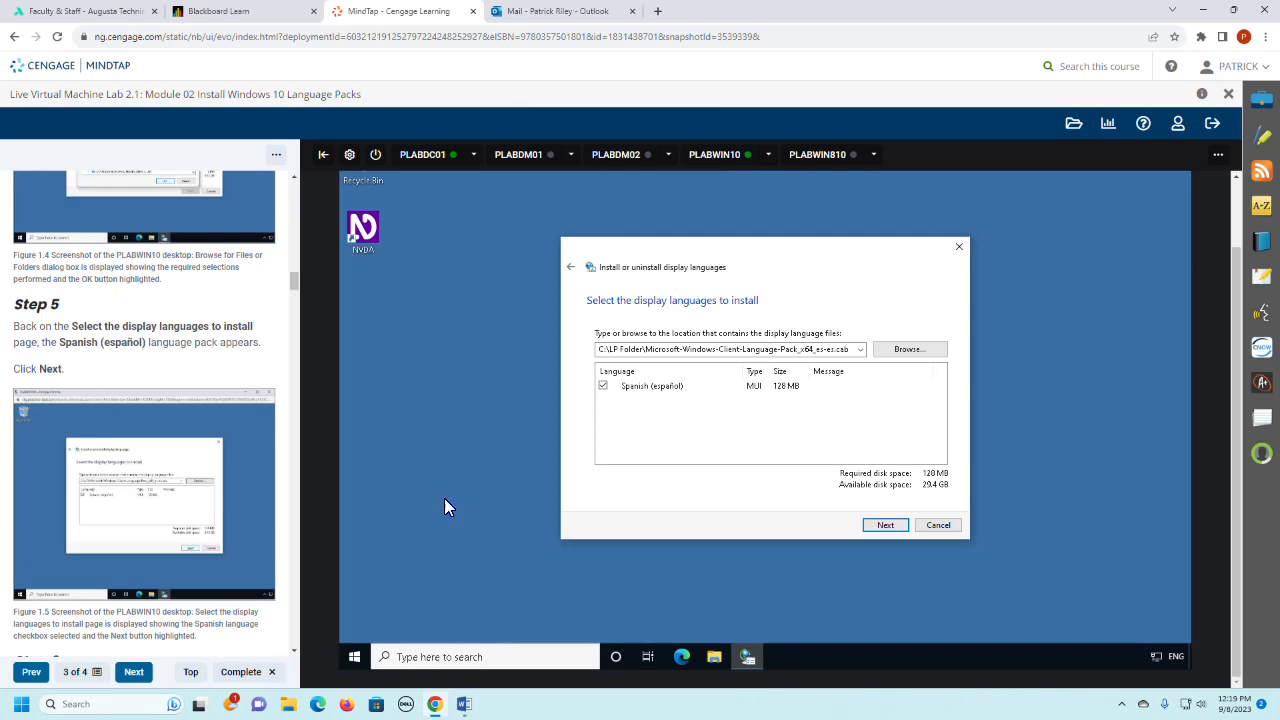
{"action": "left_click", "coordinate": [888, 526]}
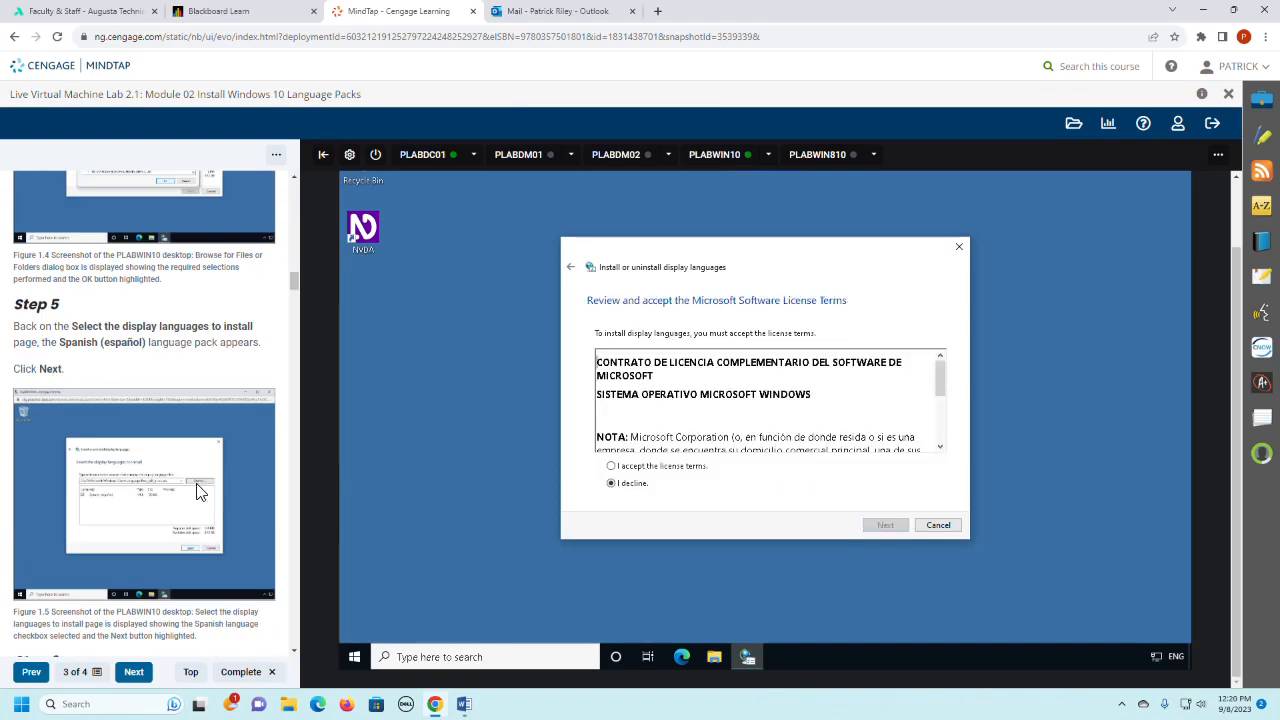
- Accept the Microsoft Software License Terms and start installing the Spanish language pack
{"action": "scroll", "coordinate": [200, 490], "scroll_direction": "down", "scroll_amount": 2}
{"action": "left_click", "coordinate": [644, 467]}
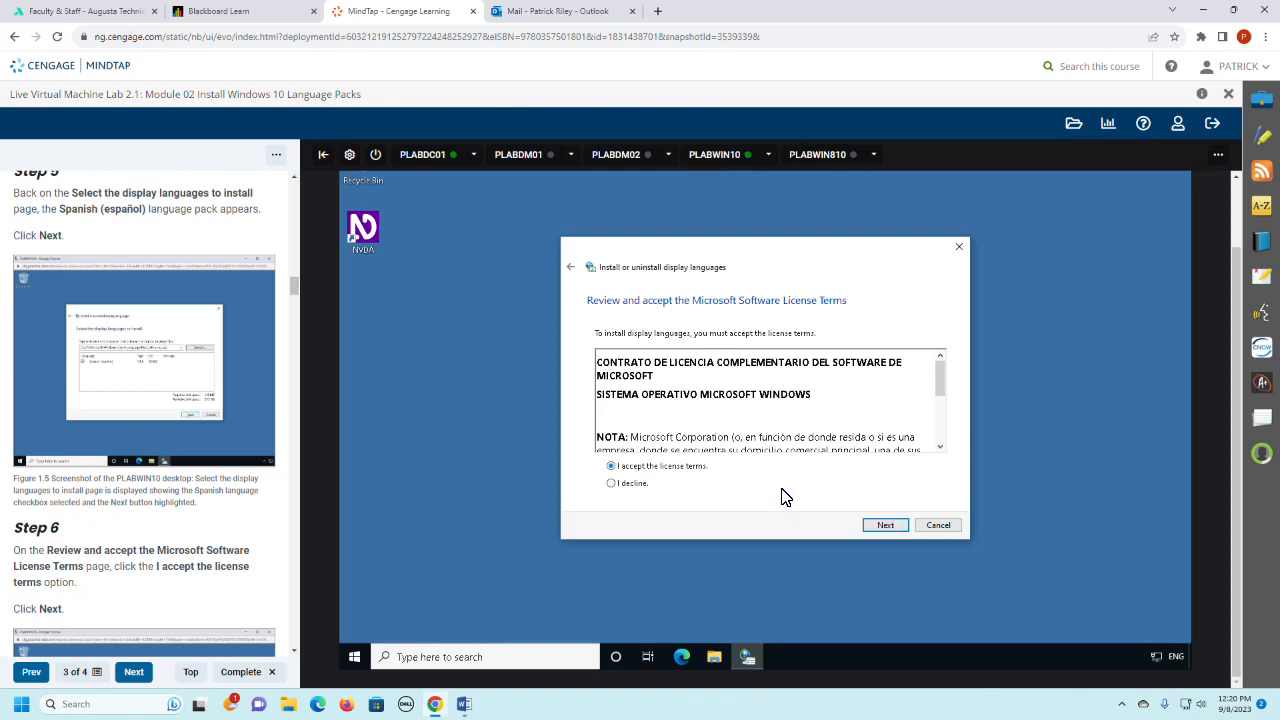
{"action": "left_click", "coordinate": [886, 526]}
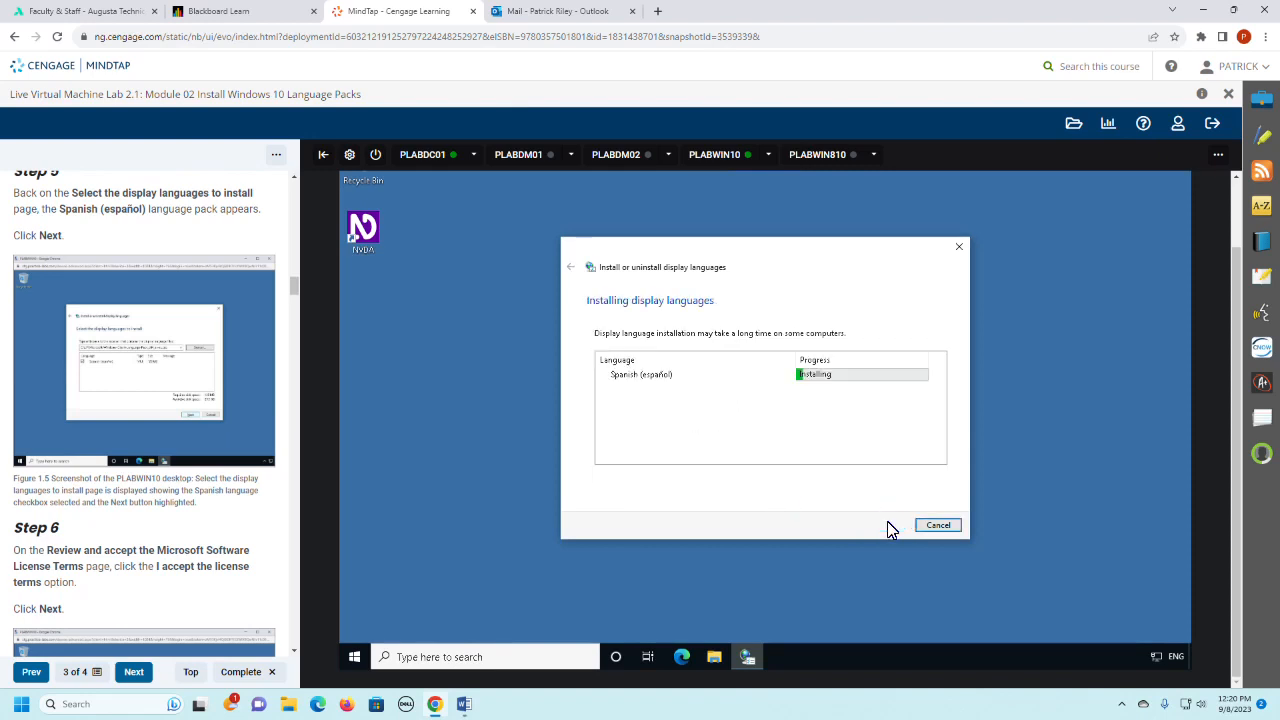
- Follow lab Steps 7 and 8: wait for the Spanish language pack to install, then close the wizard
{"action": "scroll", "coordinate": [137, 457], "scroll_direction": "down", "scroll_amount": 3}
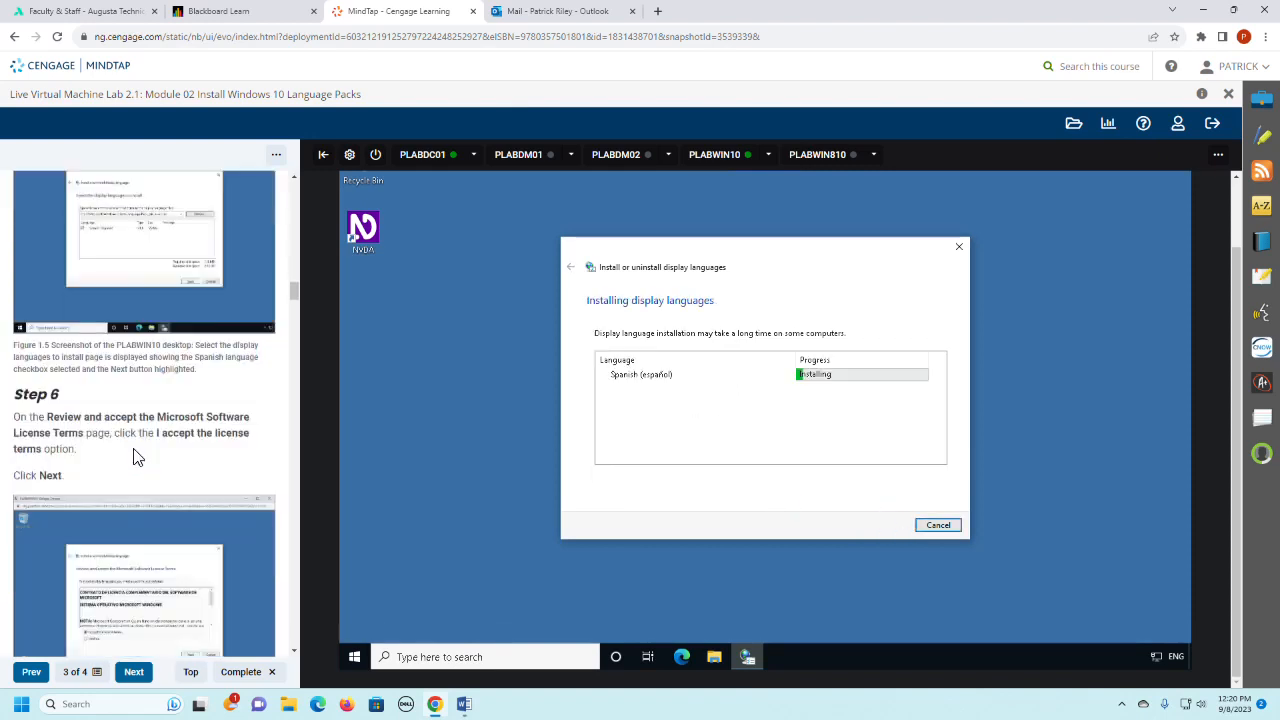
{"action": "scroll", "coordinate": [137, 457], "scroll_direction": "down", "scroll_amount": 2}
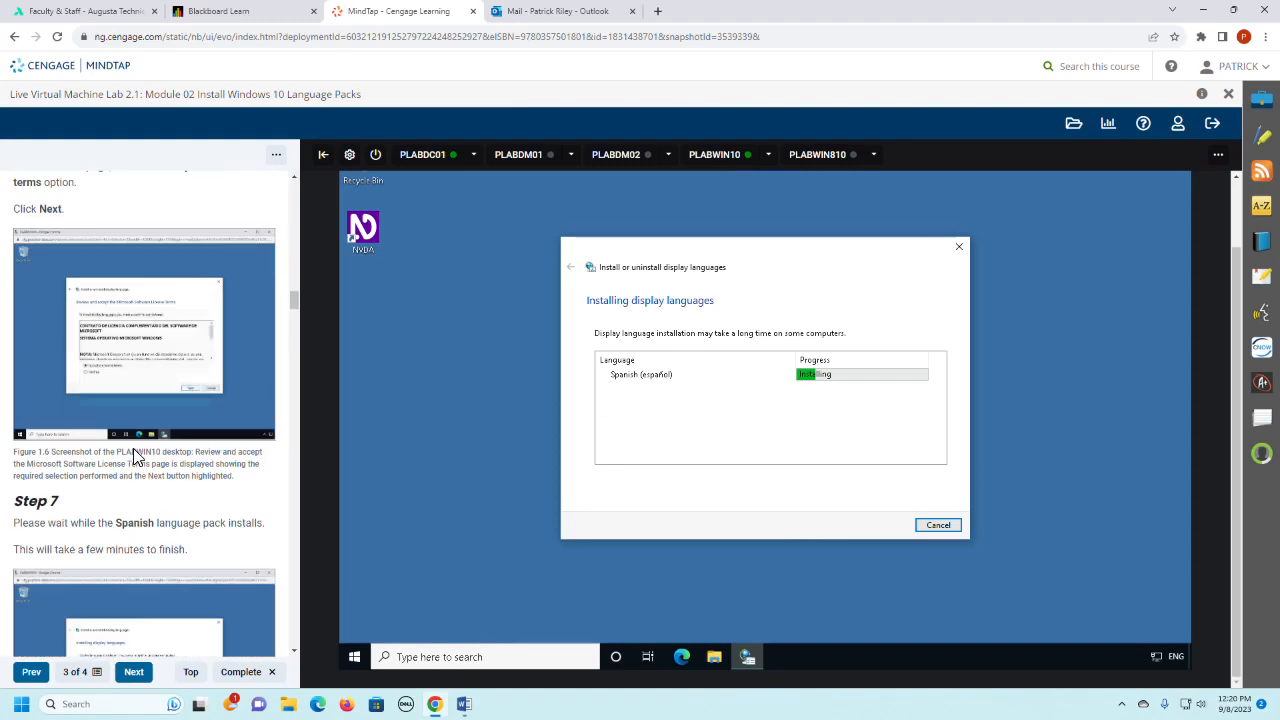
{"action": "scroll", "coordinate": [137, 457], "scroll_direction": "down", "scroll_amount": 3}
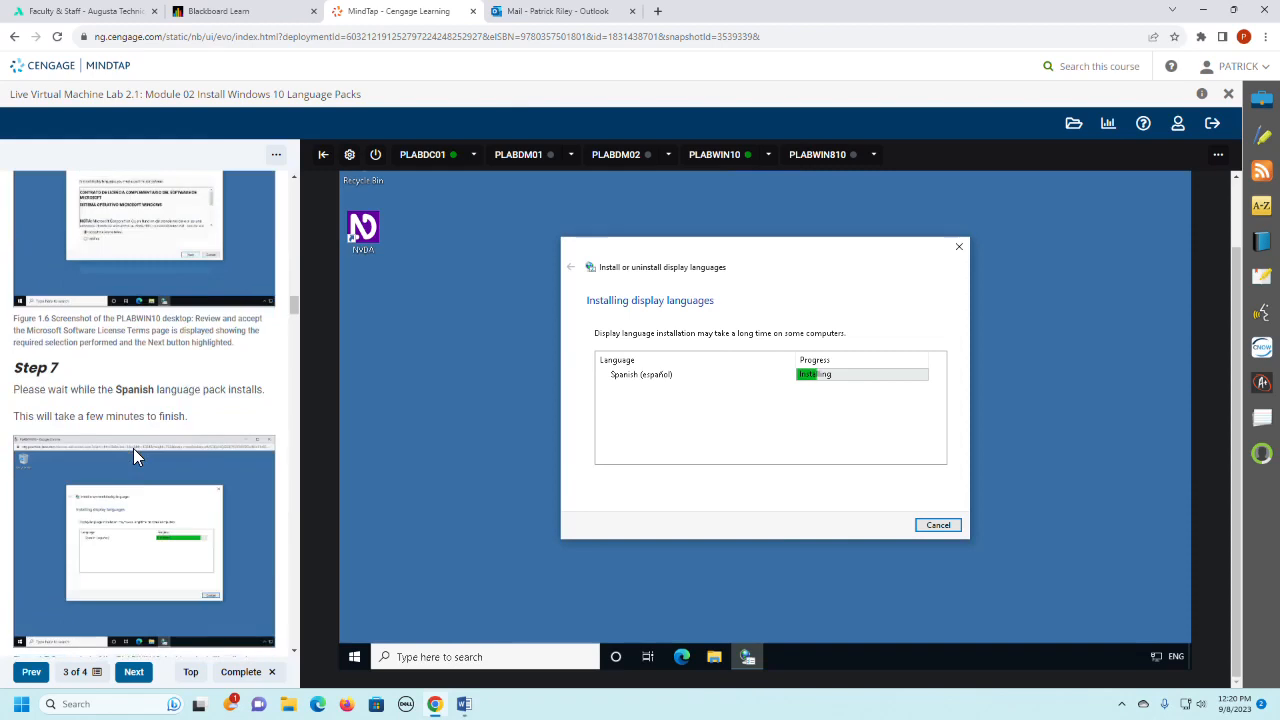
{"action": "scroll", "coordinate": [137, 457], "scroll_direction": "down", "scroll_amount": 1}
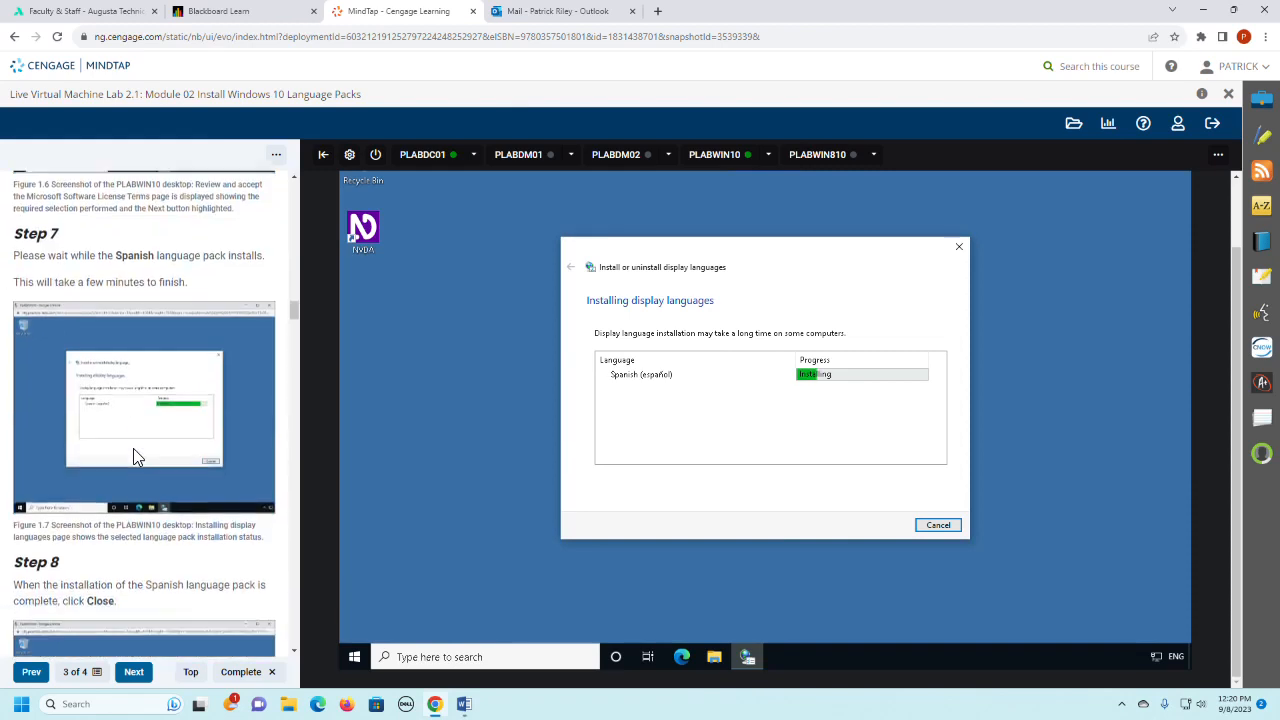
{"action": "scroll", "coordinate": [135, 452], "scroll_direction": "down", "scroll_amount": 2}
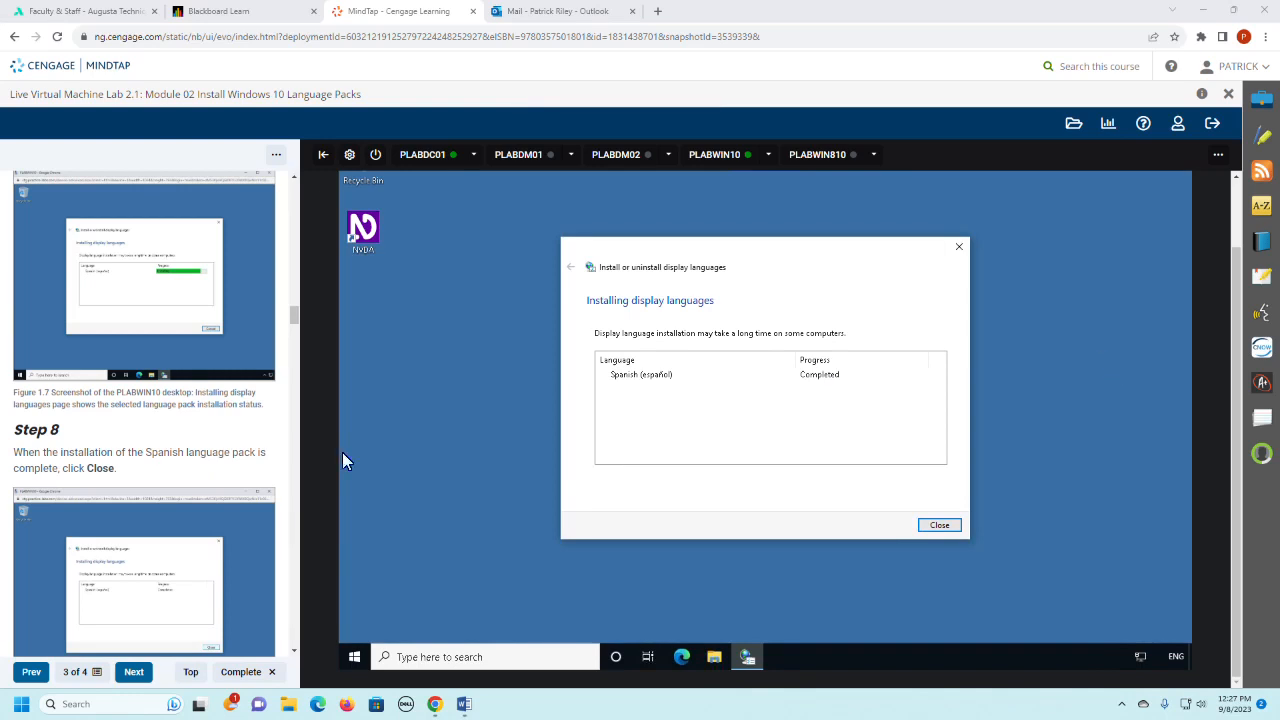
{"action": "scroll", "coordinate": [126, 378], "scroll_direction": "down", "scroll_amount": 1}
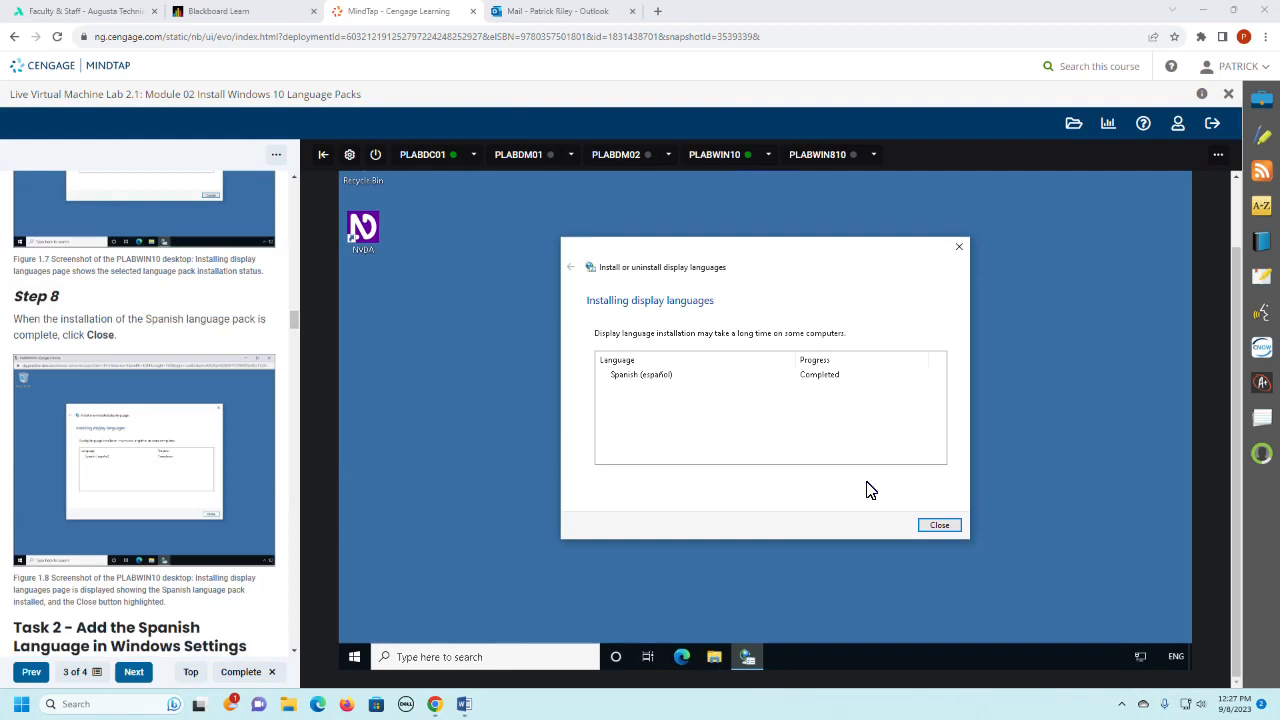
{"action": "left_click", "coordinate": [930, 526]}
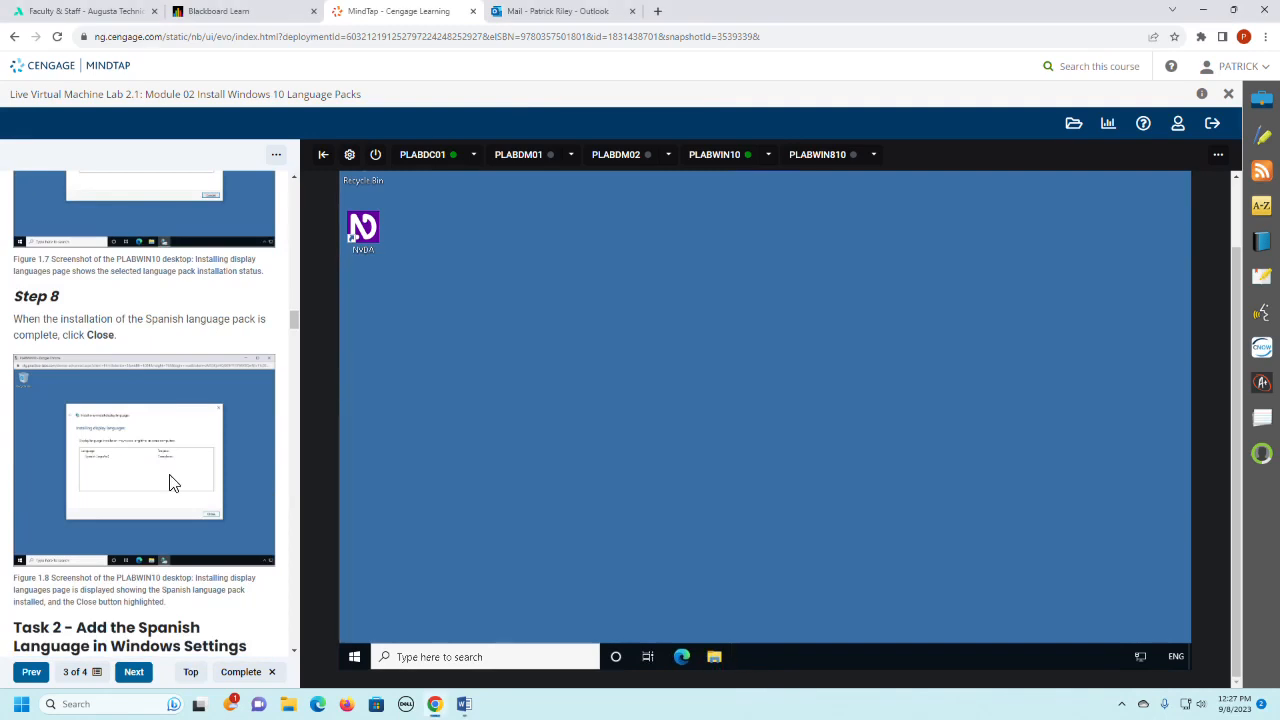
- Read the Task 2 introduction and Step 1 in the lab instructions and open Windows Settings on PLABWIN10
{"action": "scroll", "coordinate": [170, 483], "scroll_direction": "down", "scroll_amount": 2}
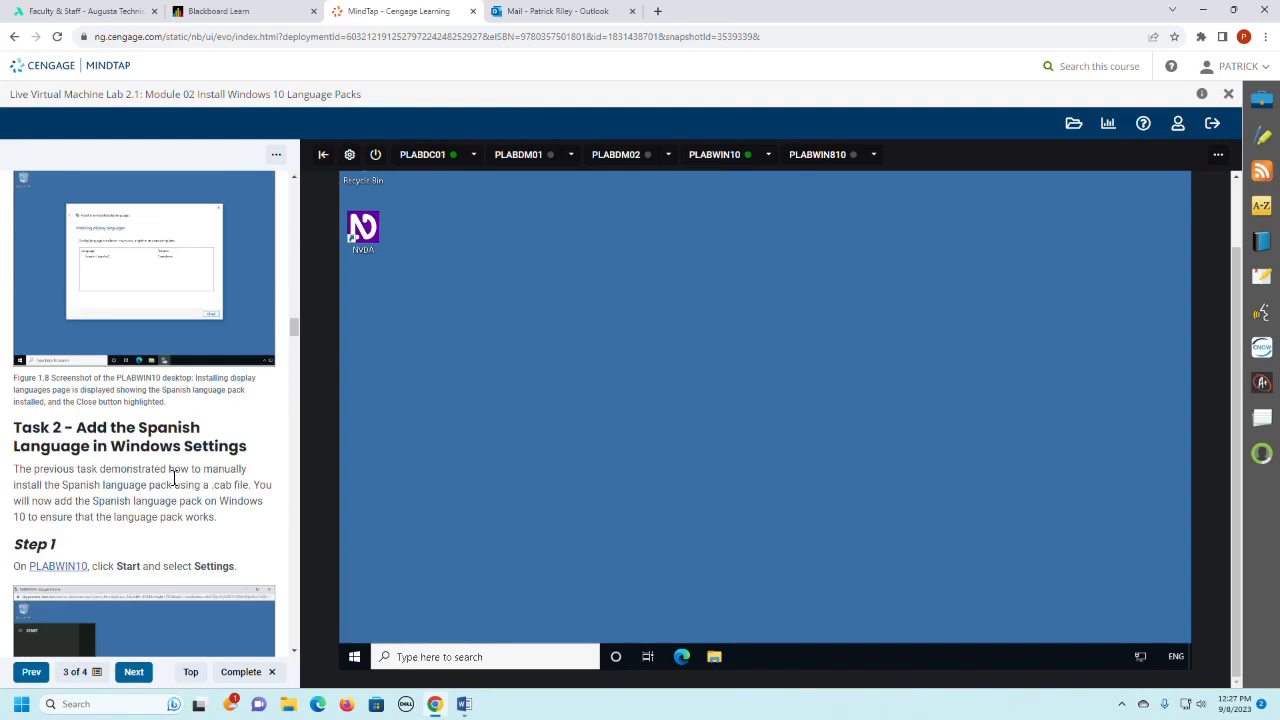
{"action": "scroll", "coordinate": [173, 483], "scroll_direction": "down", "scroll_amount": 2}
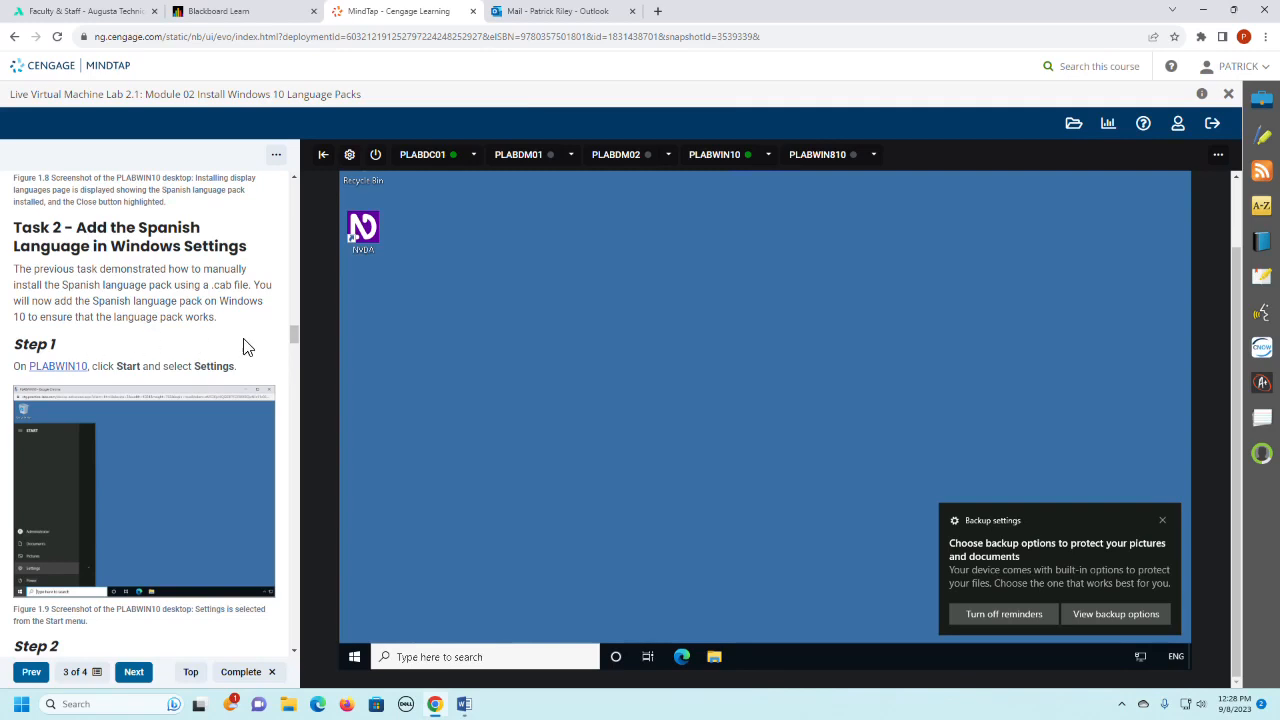
{"action": "scroll", "coordinate": [255, 346], "scroll_direction": "down", "scroll_amount": 1}
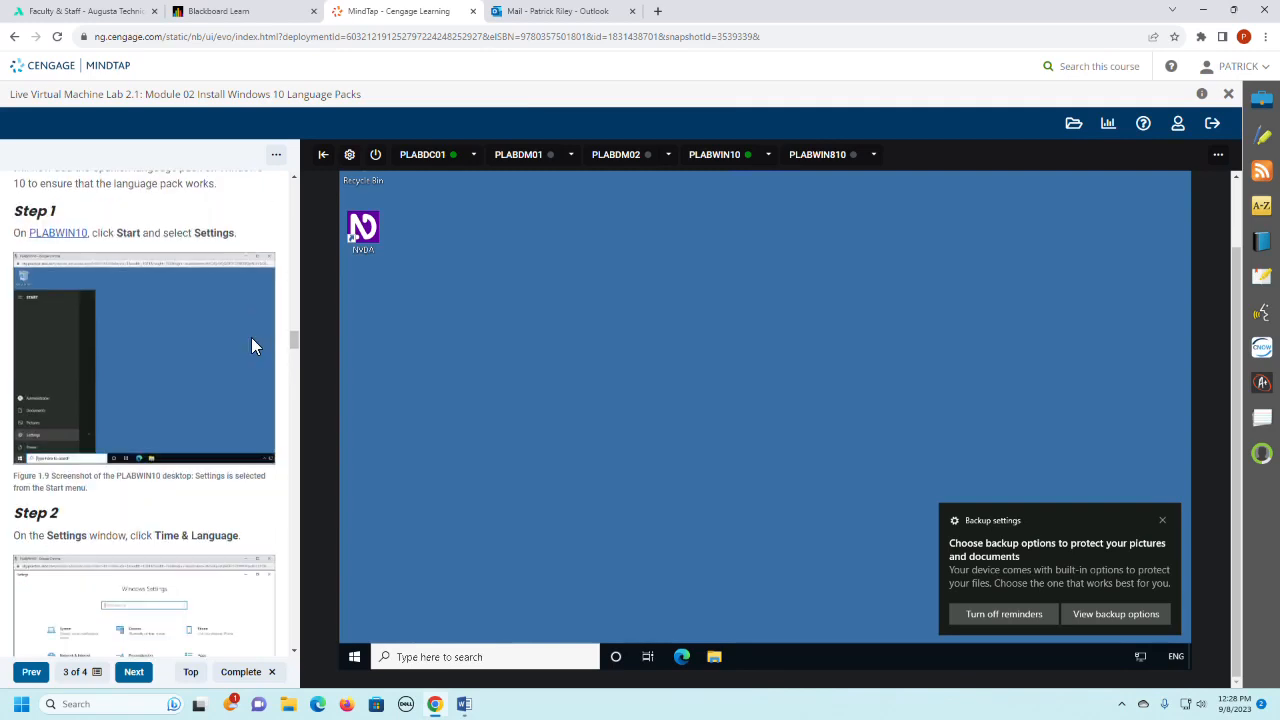
{"action": "left_click", "coordinate": [355, 657]}
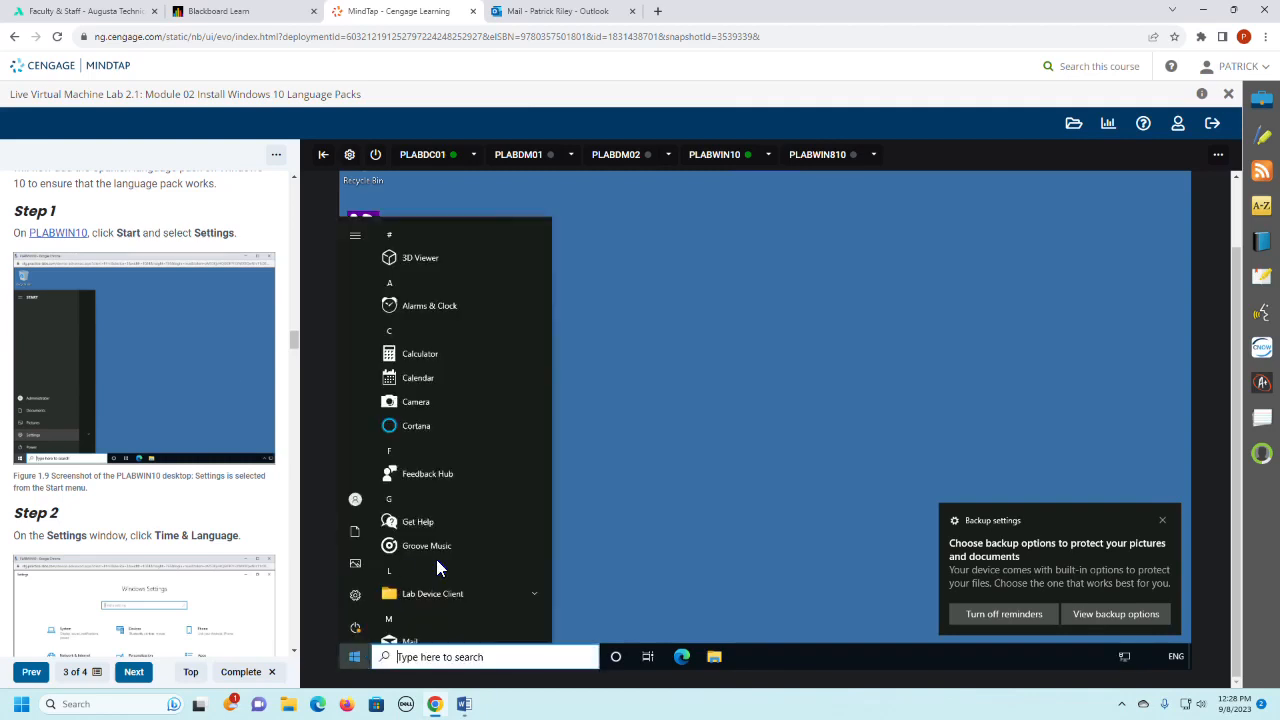
{"action": "right_click", "coordinate": [356, 657]}
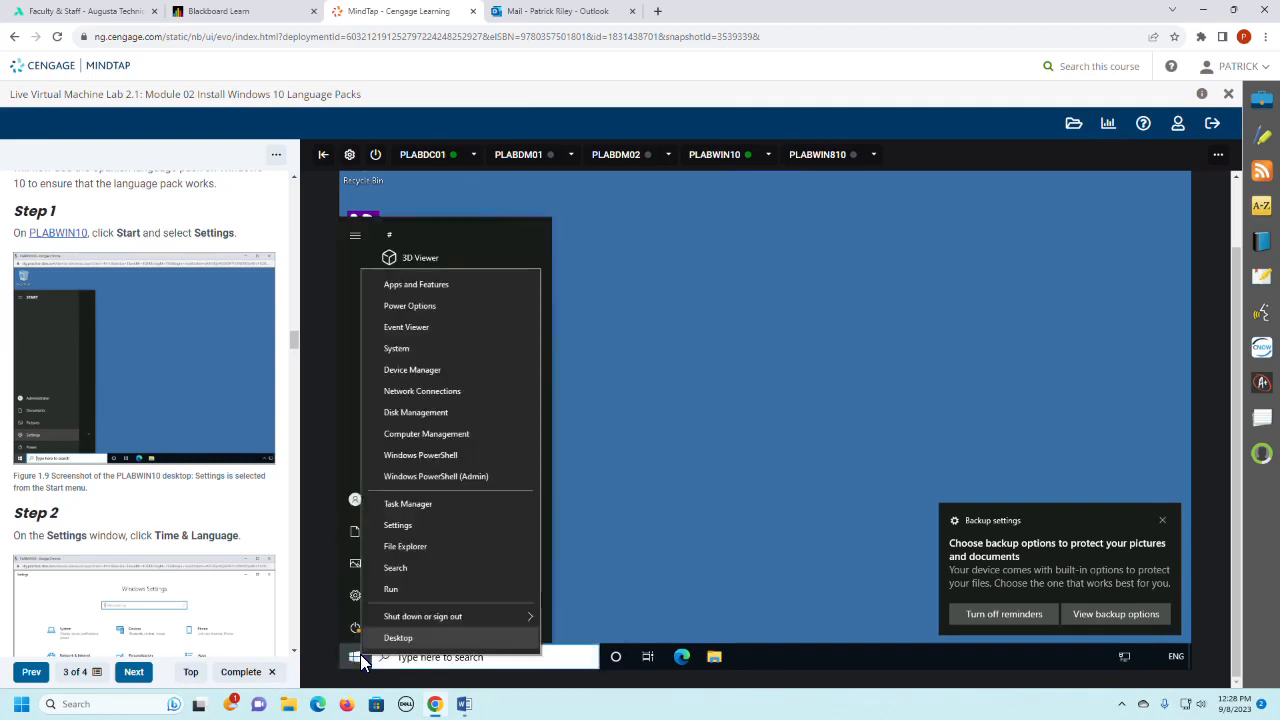
{"action": "left_click", "coordinate": [392, 524]}
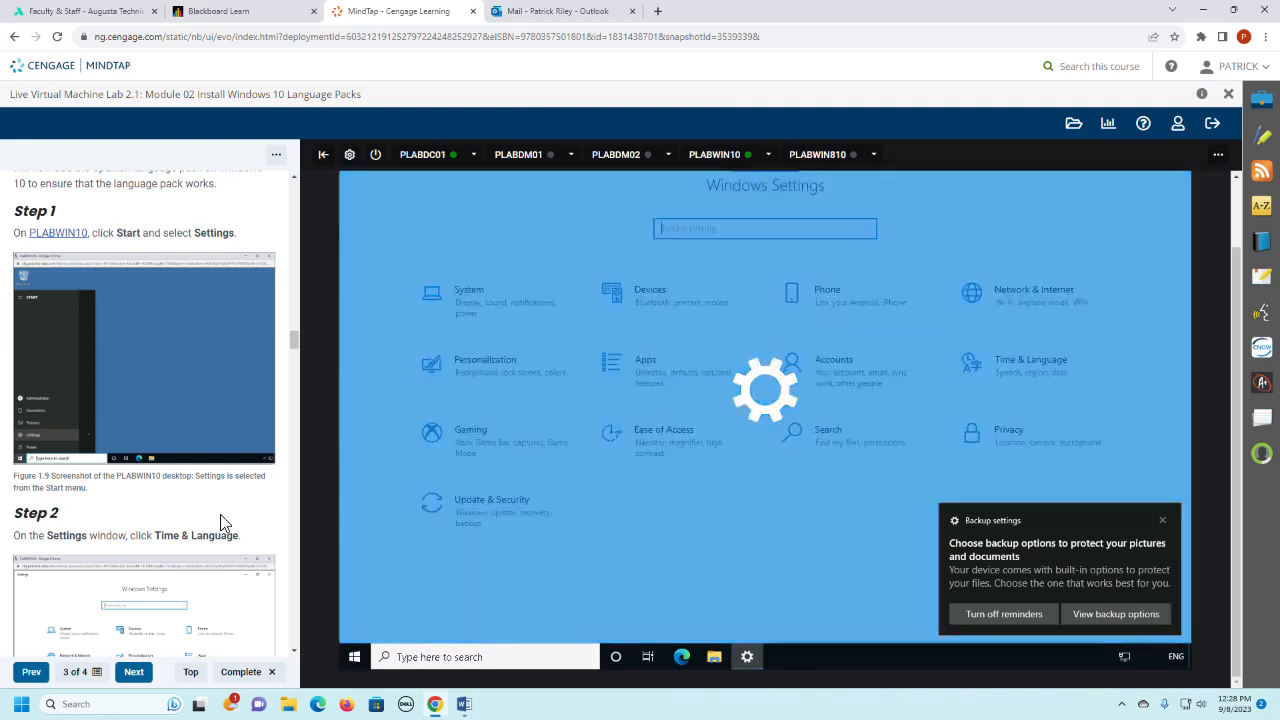
- Open the Language page of the Time & Language settings, following Steps 2 and 3 of Task 2
{"action": "scroll", "coordinate": [224, 522], "scroll_direction": "down", "scroll_amount": 2}
{"action": "scroll", "coordinate": [224, 522], "scroll_direction": "down", "scroll_amount": 2}
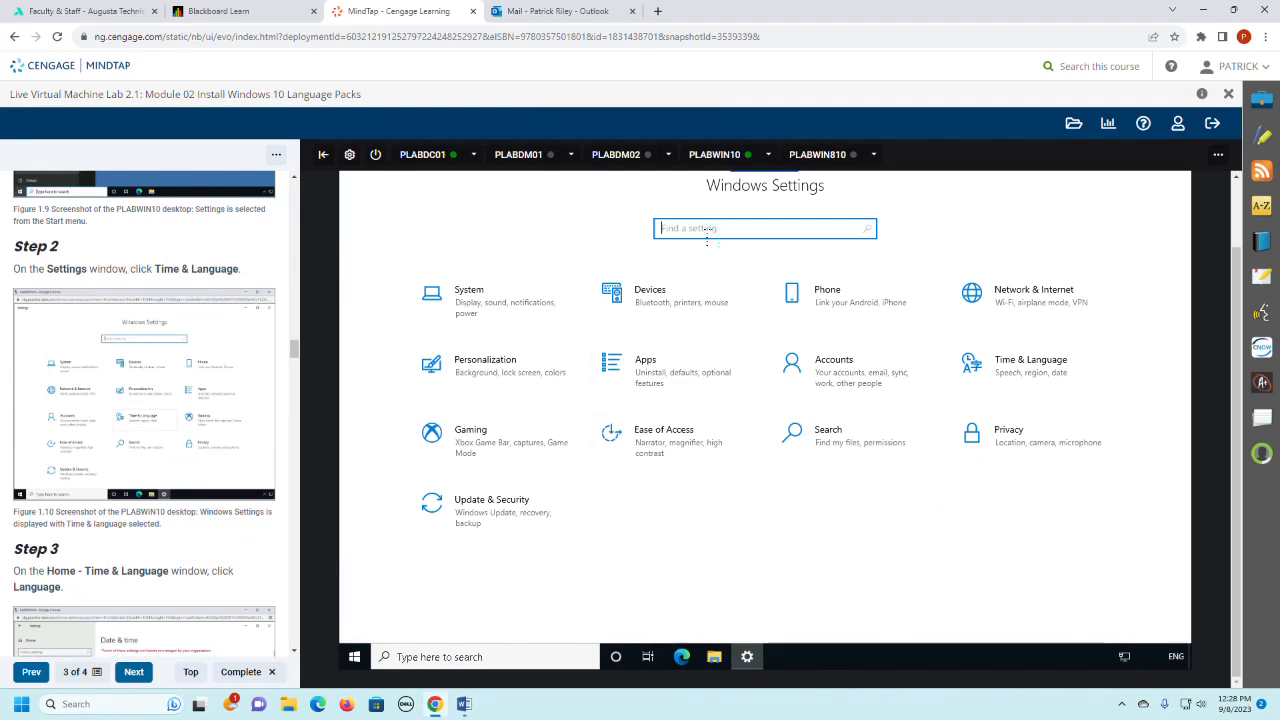
{"action": "left_click", "coordinate": [1045, 366]}
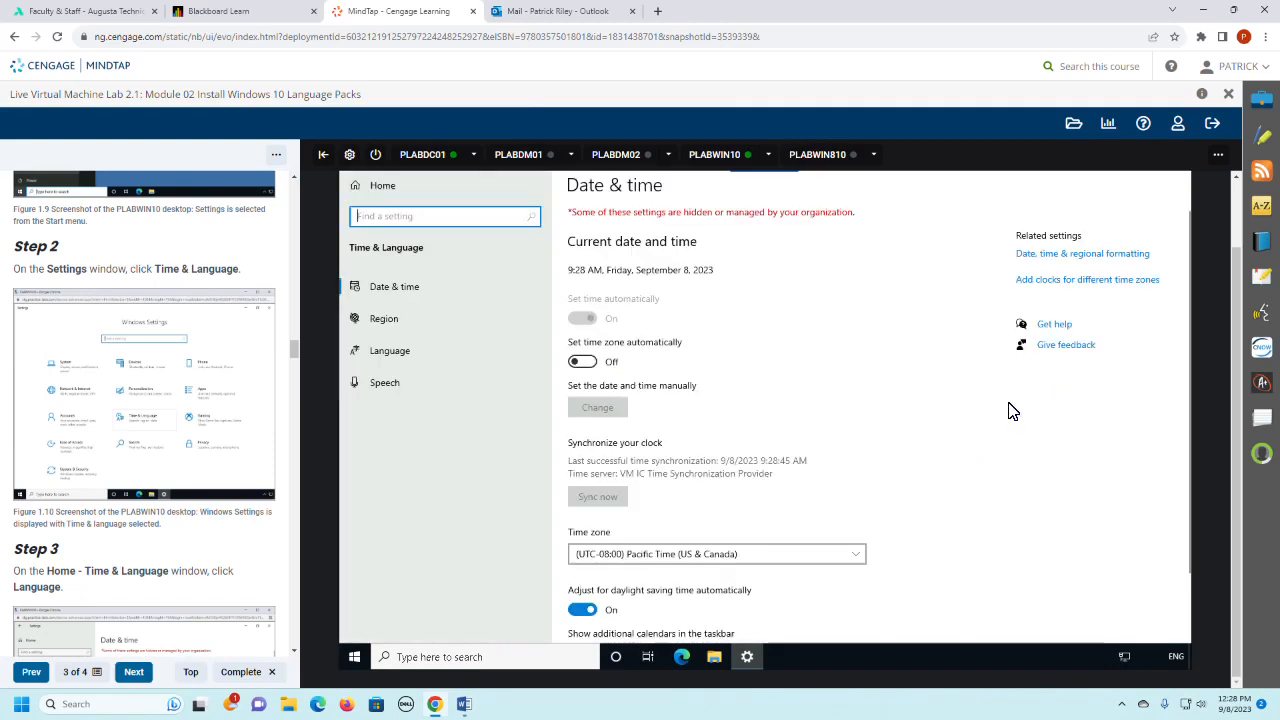
{"action": "scroll", "coordinate": [197, 408], "scroll_direction": "down", "scroll_amount": 2}
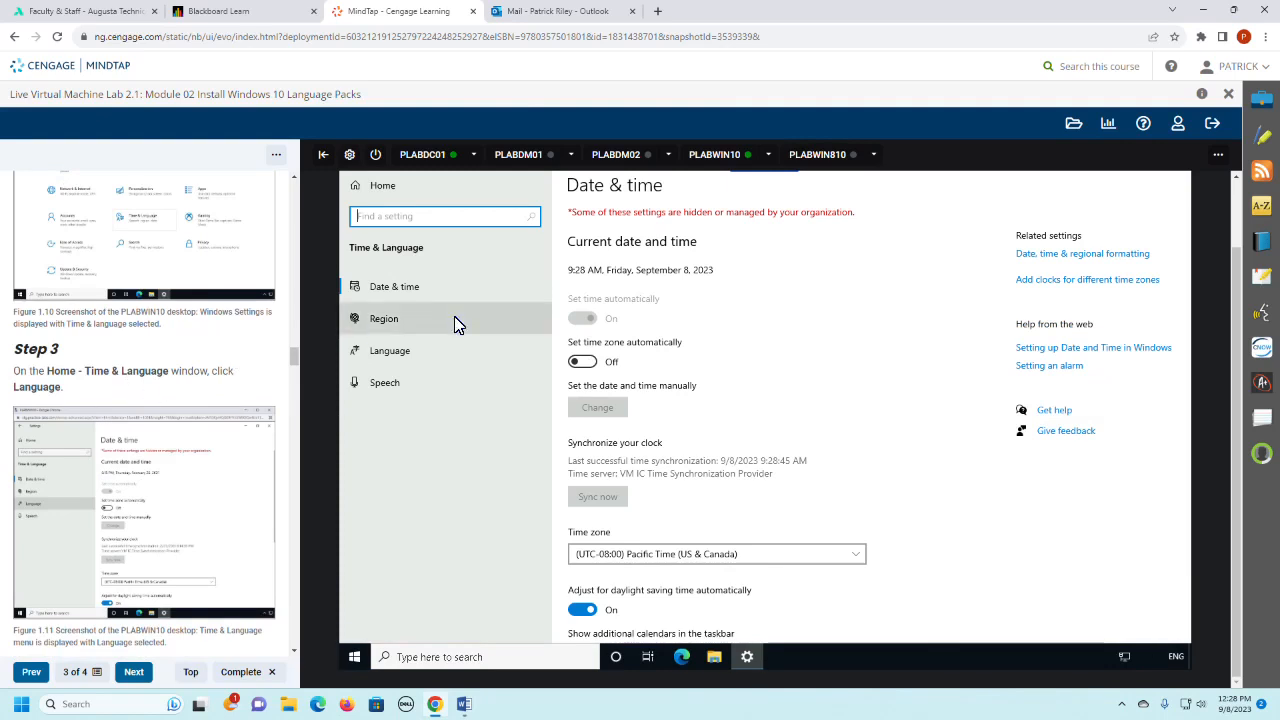
{"action": "left_click", "coordinate": [405, 360]}
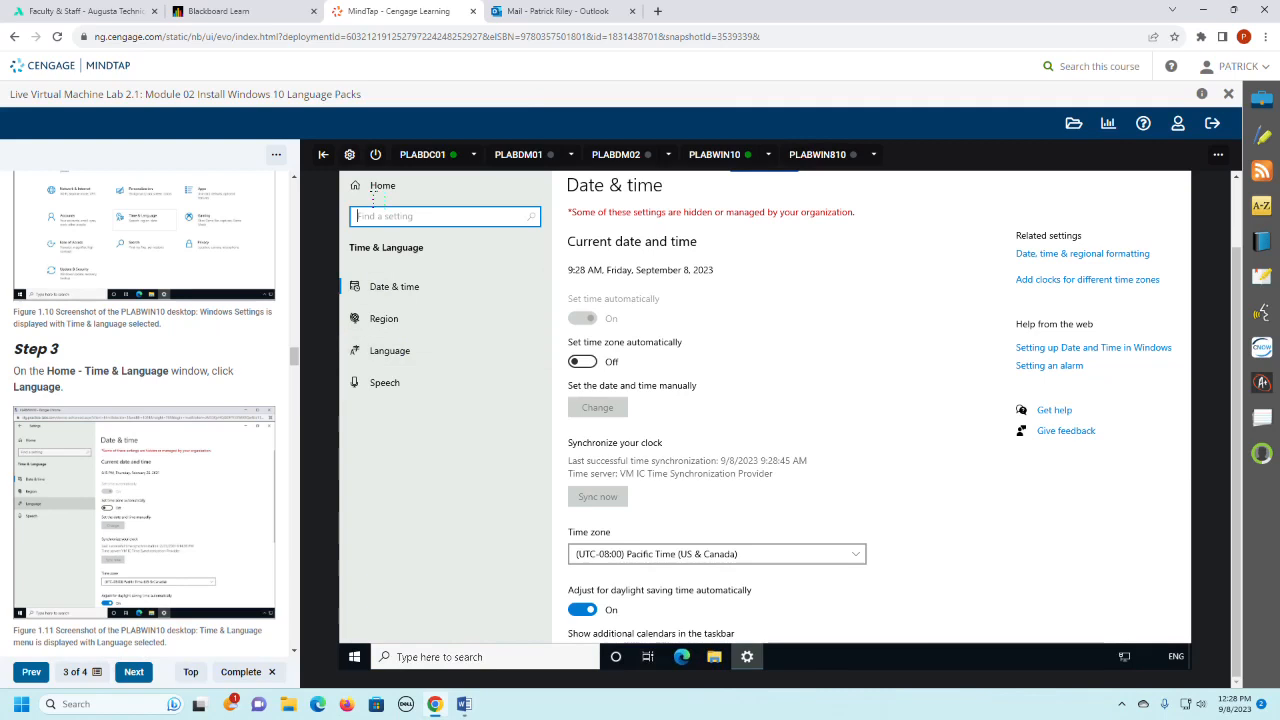
{"action": "left_click", "coordinate": [390, 360]}
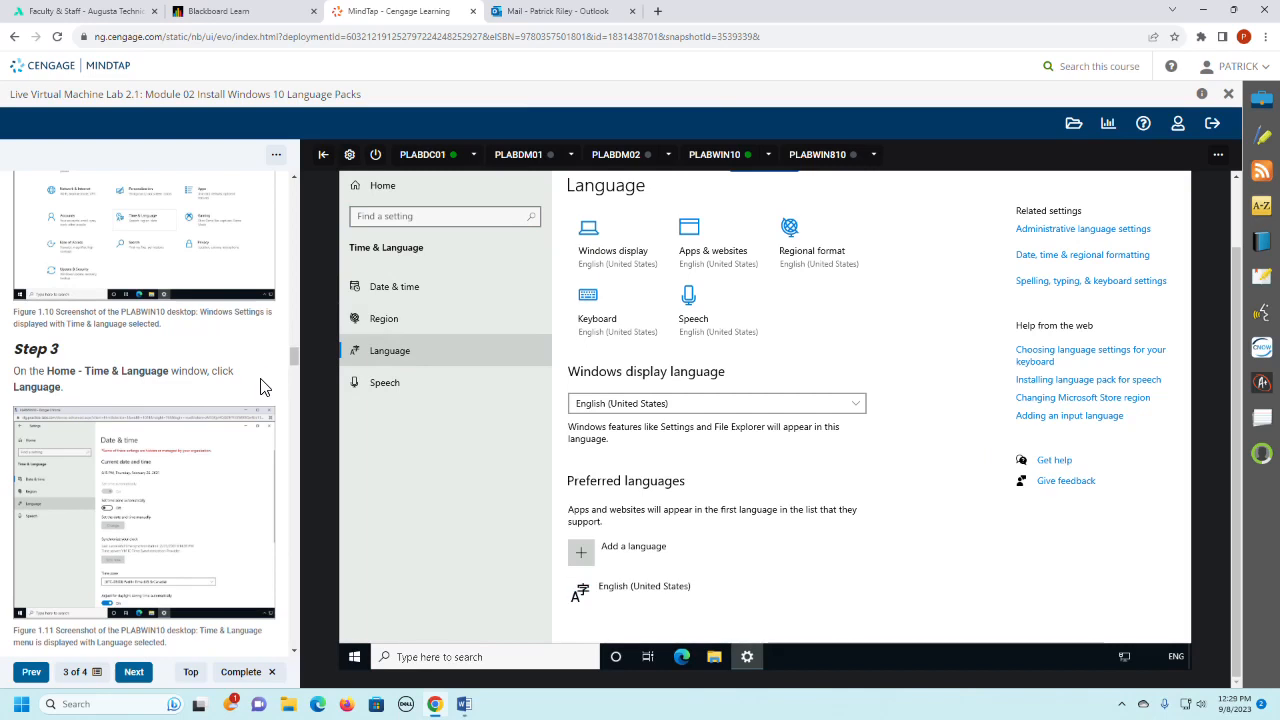
- Start adding a preferred language in the Language settings, following Step 4, and read Step 5 of the lab instructions
{"action": "scroll", "coordinate": [262, 387], "scroll_direction": "down", "scroll_amount": 5}
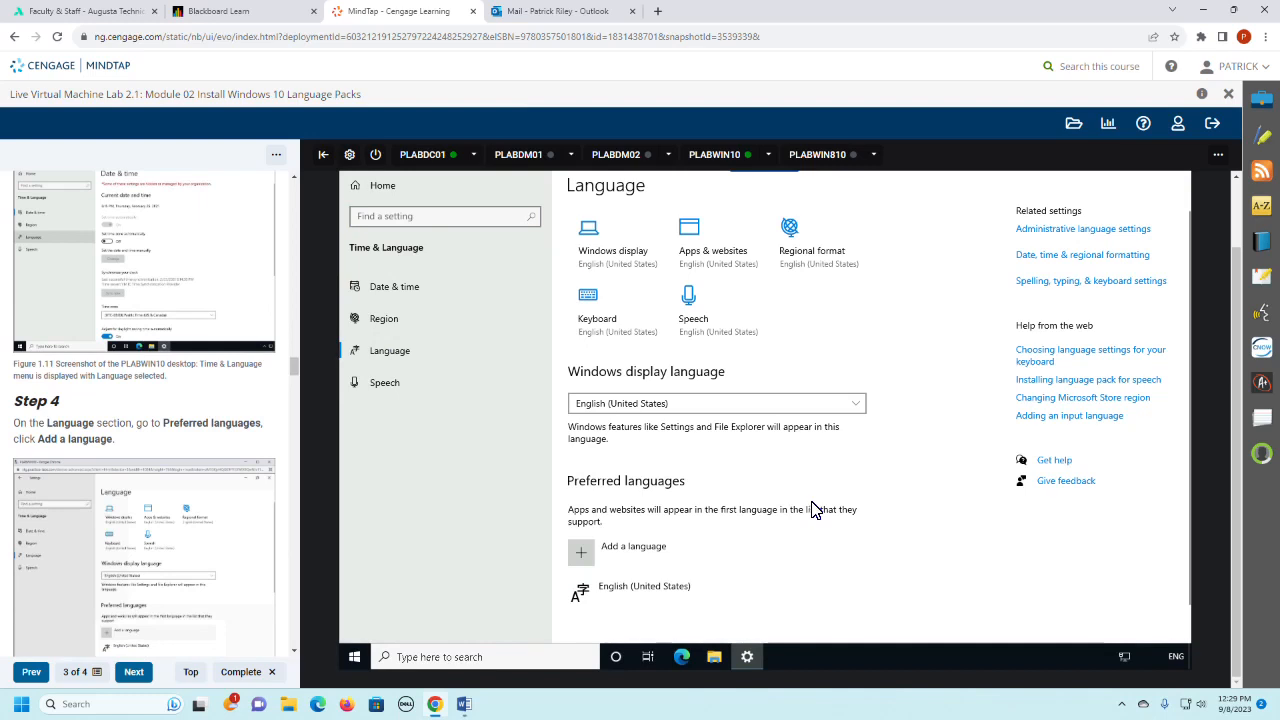
{"action": "left_click", "coordinate": [621, 552]}
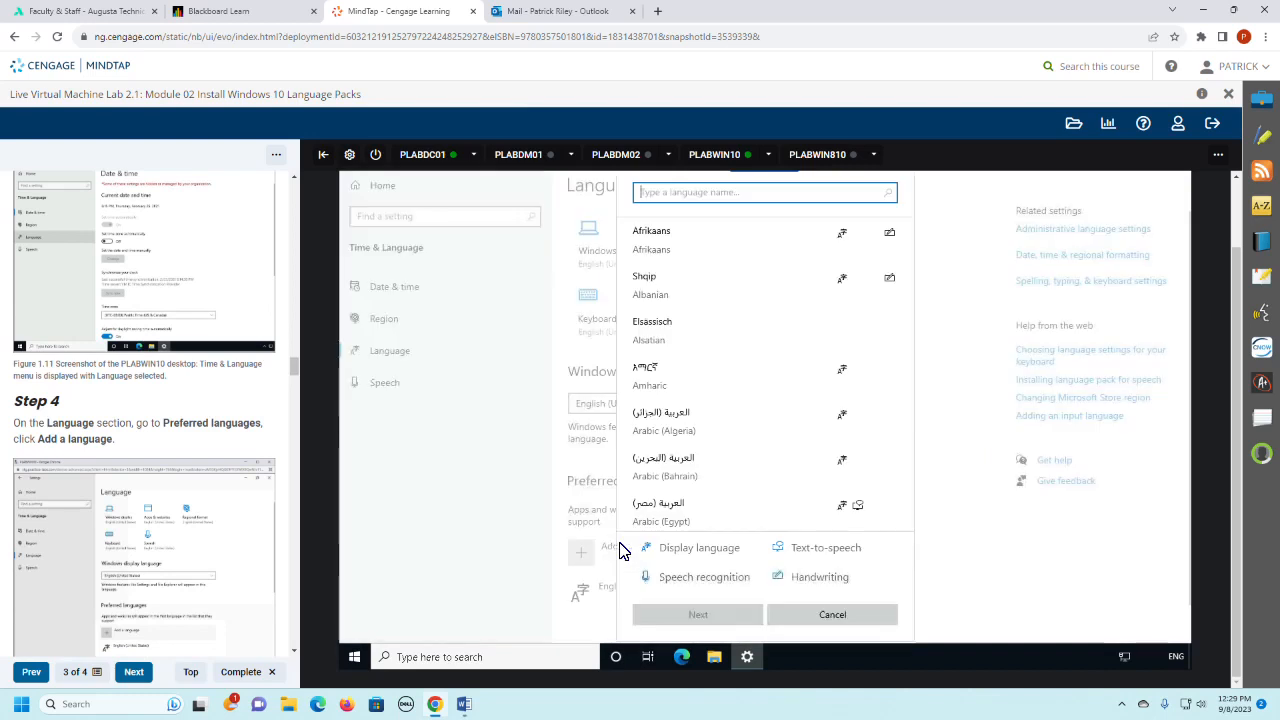
{"action": "scroll", "coordinate": [86, 504], "scroll_direction": "down", "scroll_amount": 2}
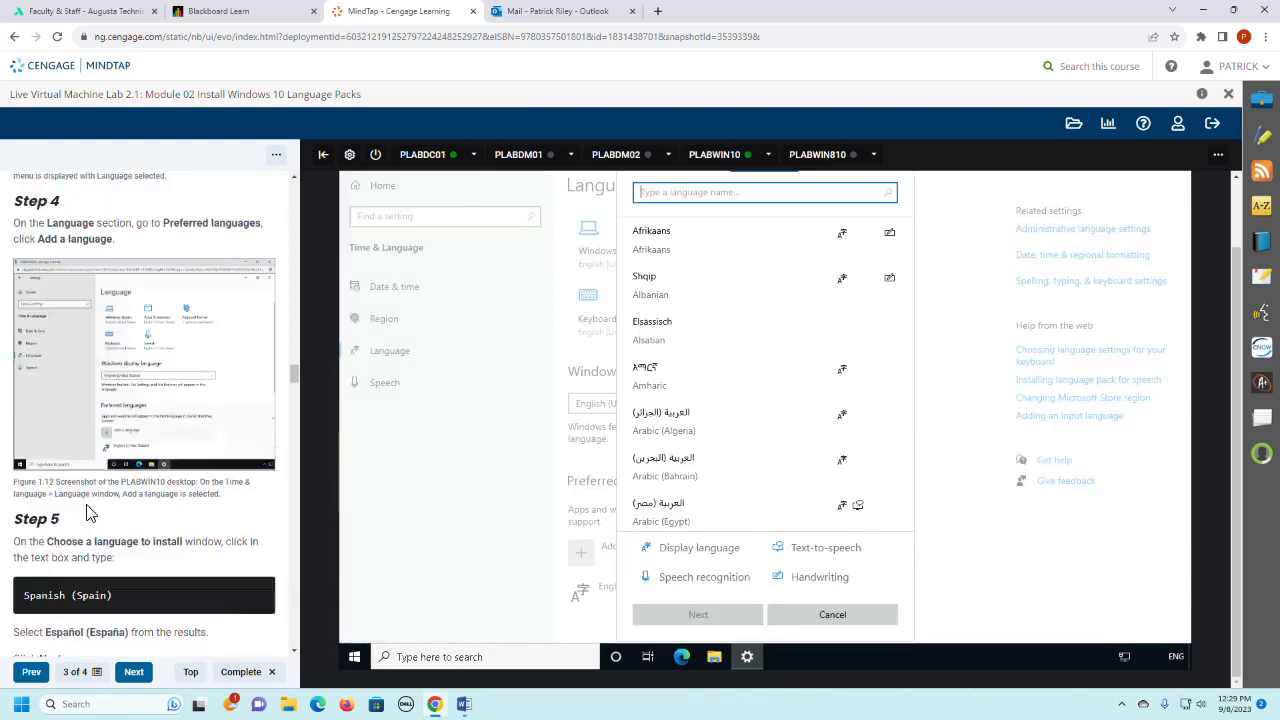
{"action": "scroll", "coordinate": [86, 513], "scroll_direction": "down", "scroll_amount": 1}
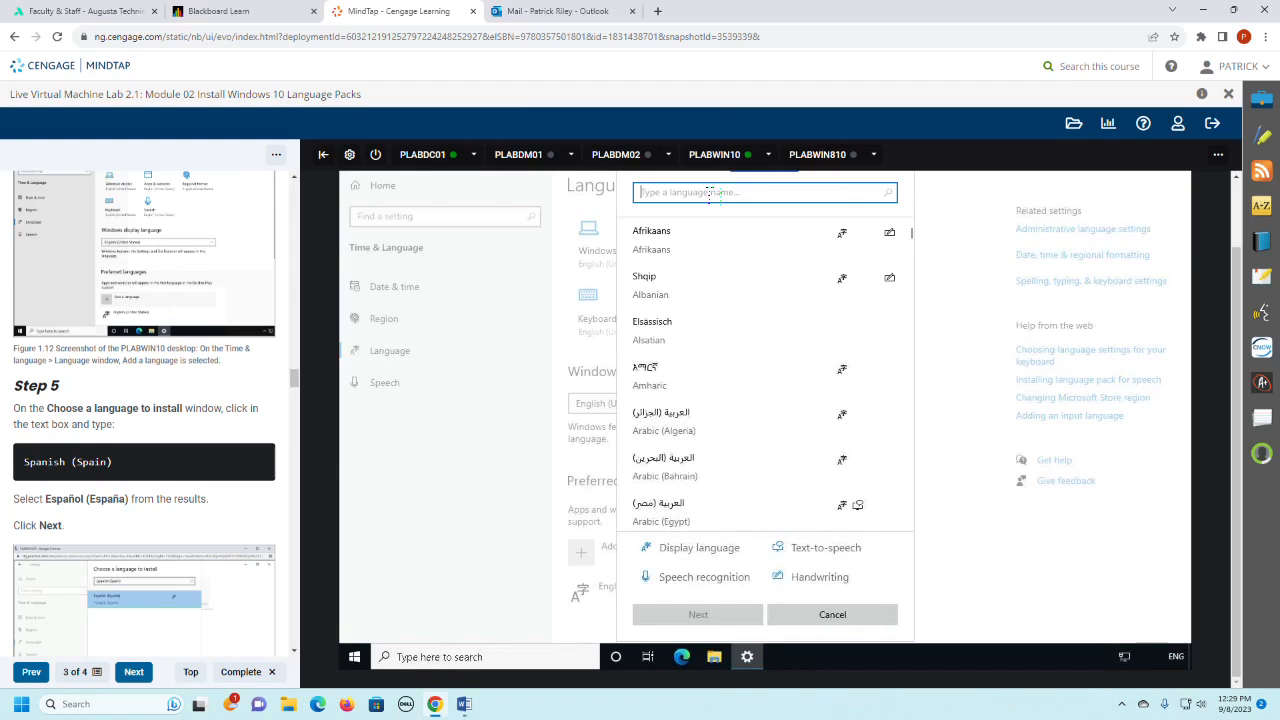
- Search the languages for "Spanish (spain", select Español (España) and continue to its language features
{"action": "type", "text": "S"}
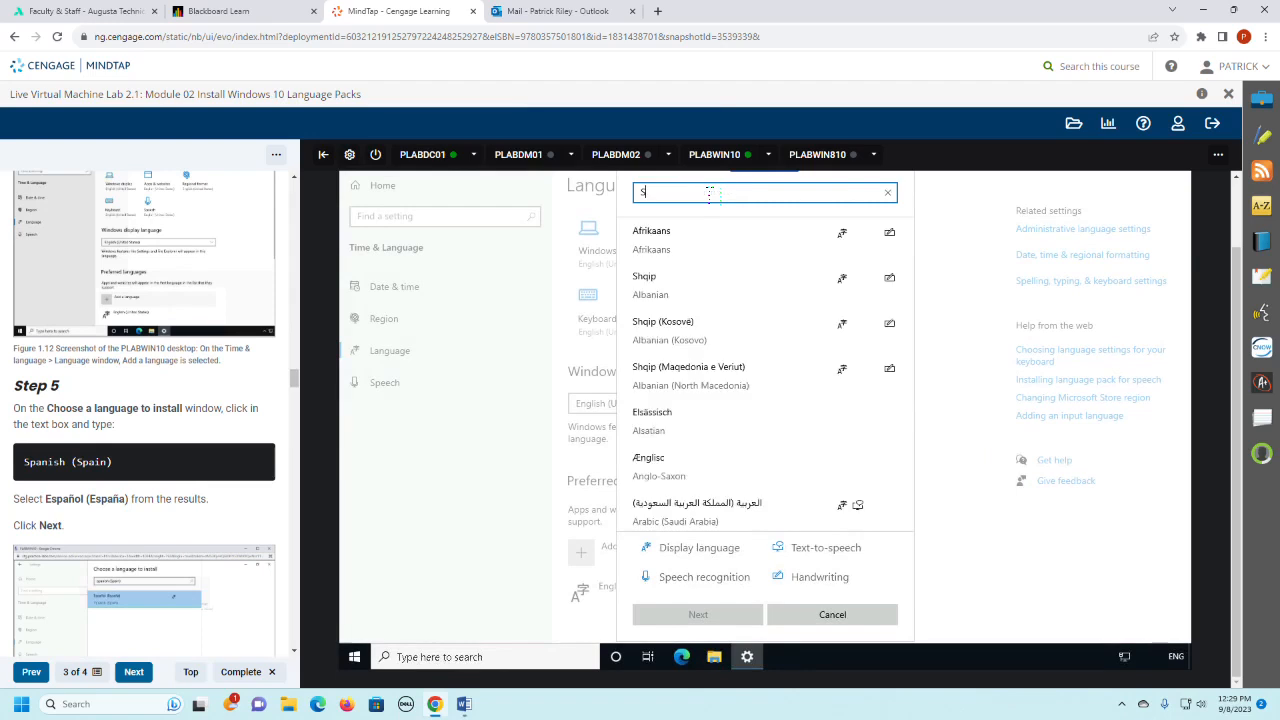
{"action": "type", "text": "pan"}
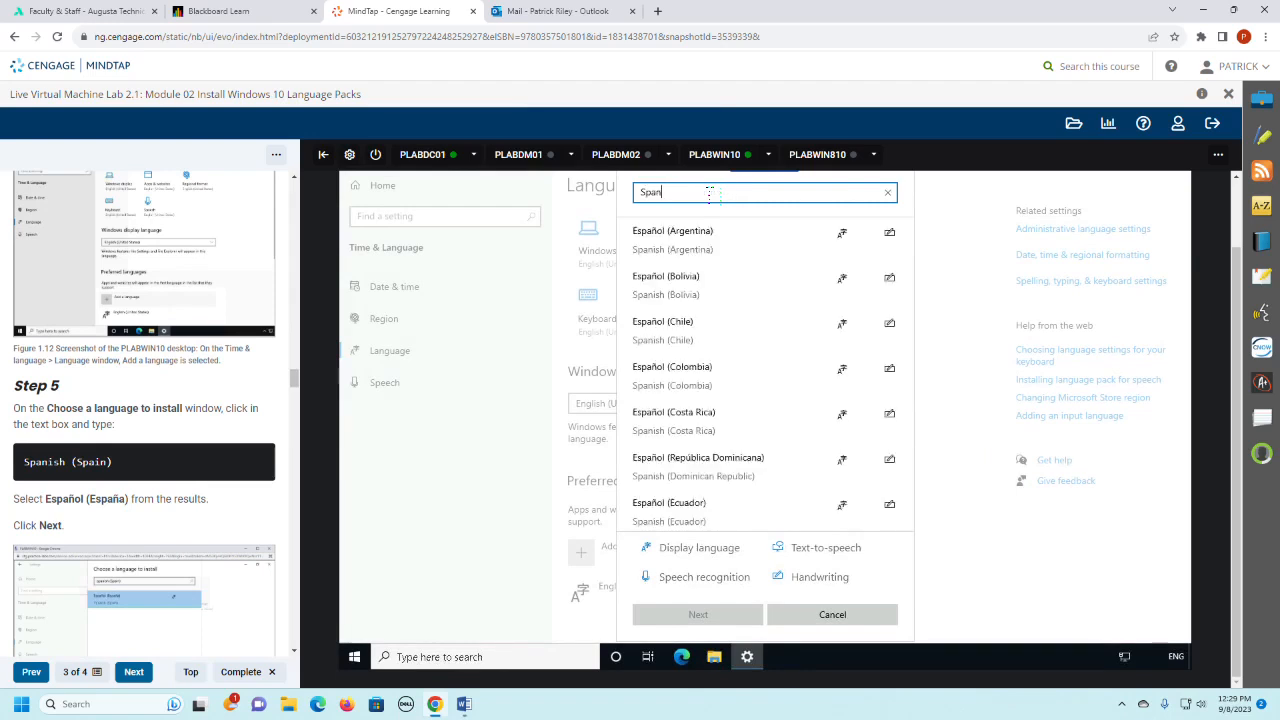
{"action": "type", "text": "ish (spain"}
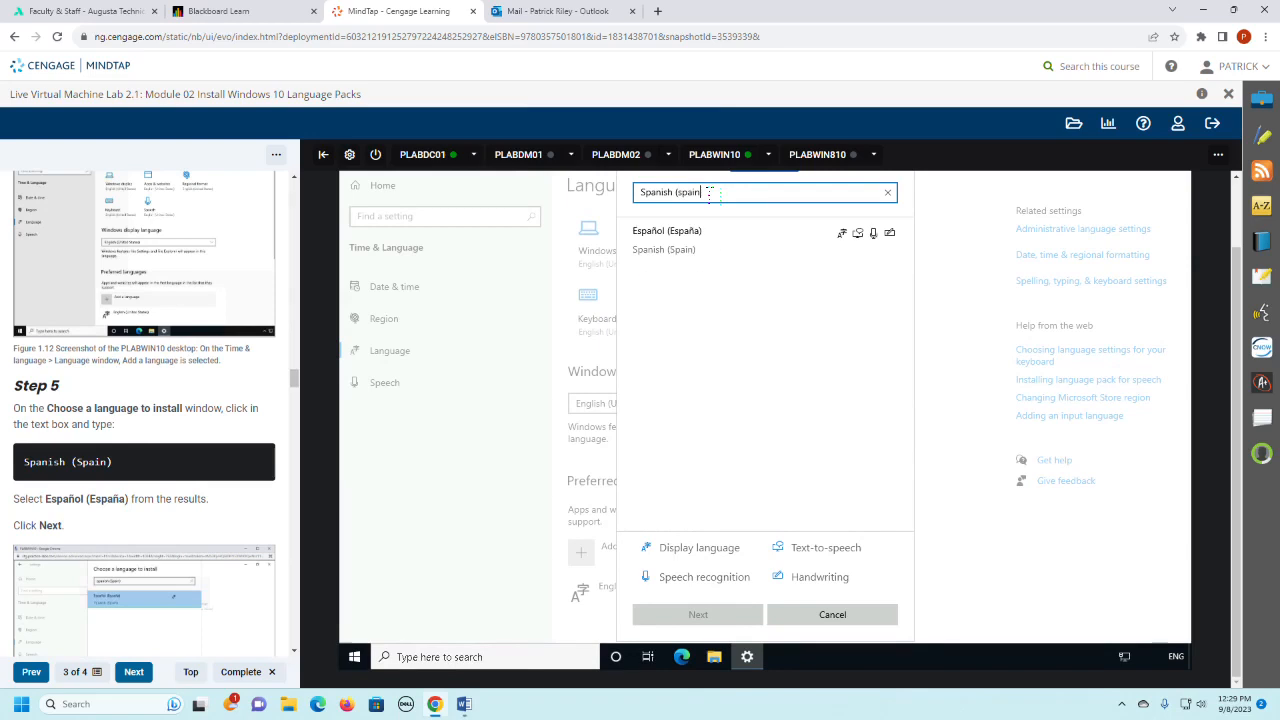
{"action": "left_click", "coordinate": [754, 237]}
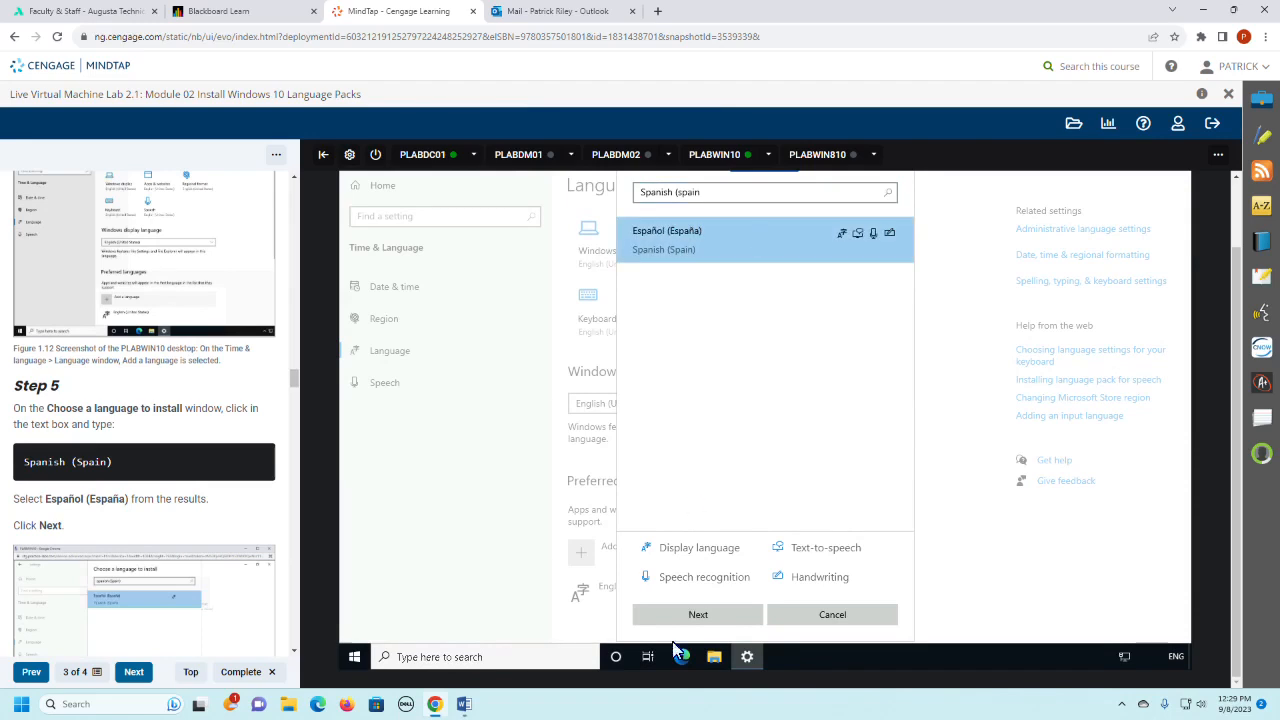
{"action": "left_click", "coordinate": [698, 615]}
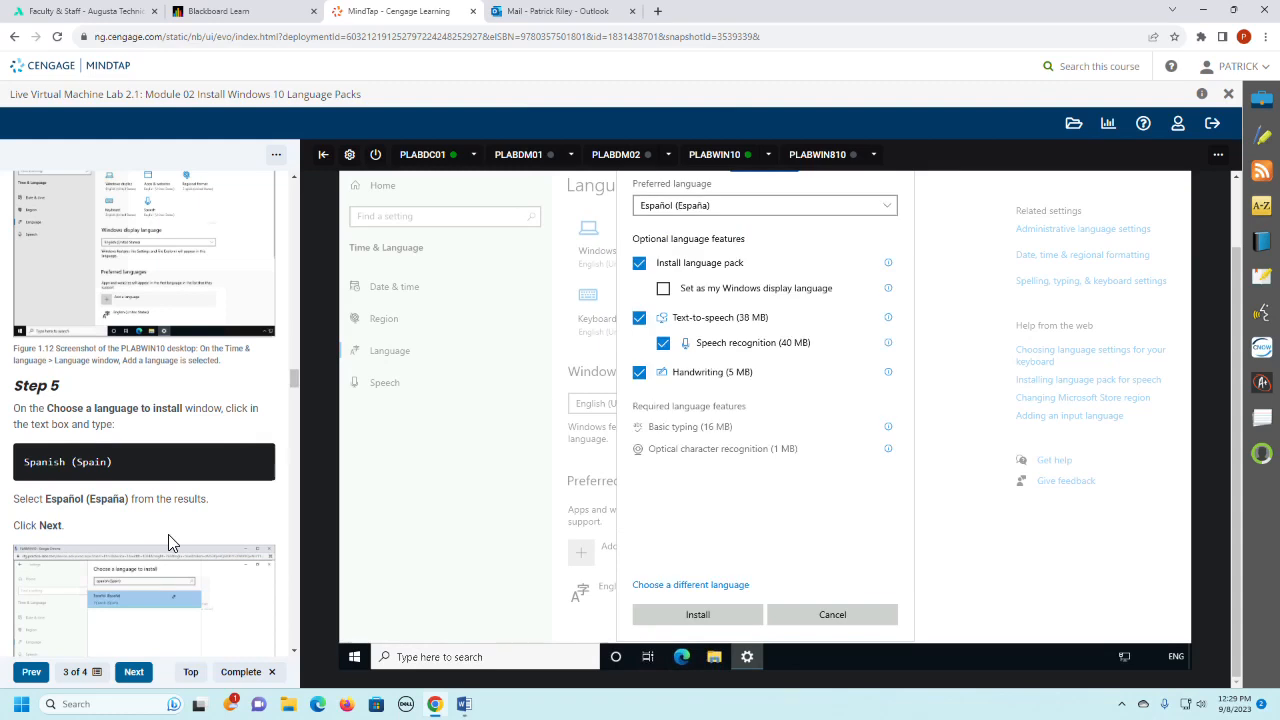
- Read Steps 6 and 7 of the lab instructions and install Español (España) with the default language features
{"action": "scroll", "coordinate": [168, 542], "scroll_direction": "down", "scroll_amount": 4}
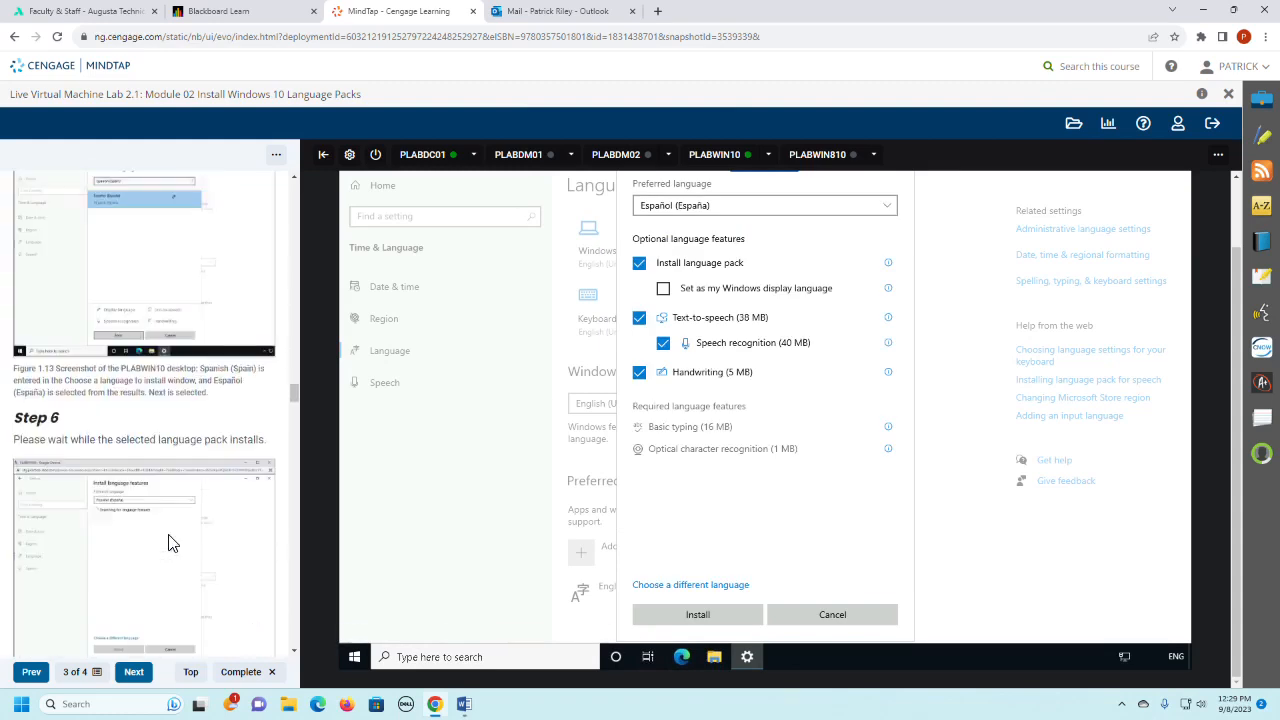
{"action": "scroll", "coordinate": [168, 542], "scroll_direction": "down", "scroll_amount": 2}
{"action": "scroll", "coordinate": [168, 542], "scroll_direction": "down", "scroll_amount": 2}
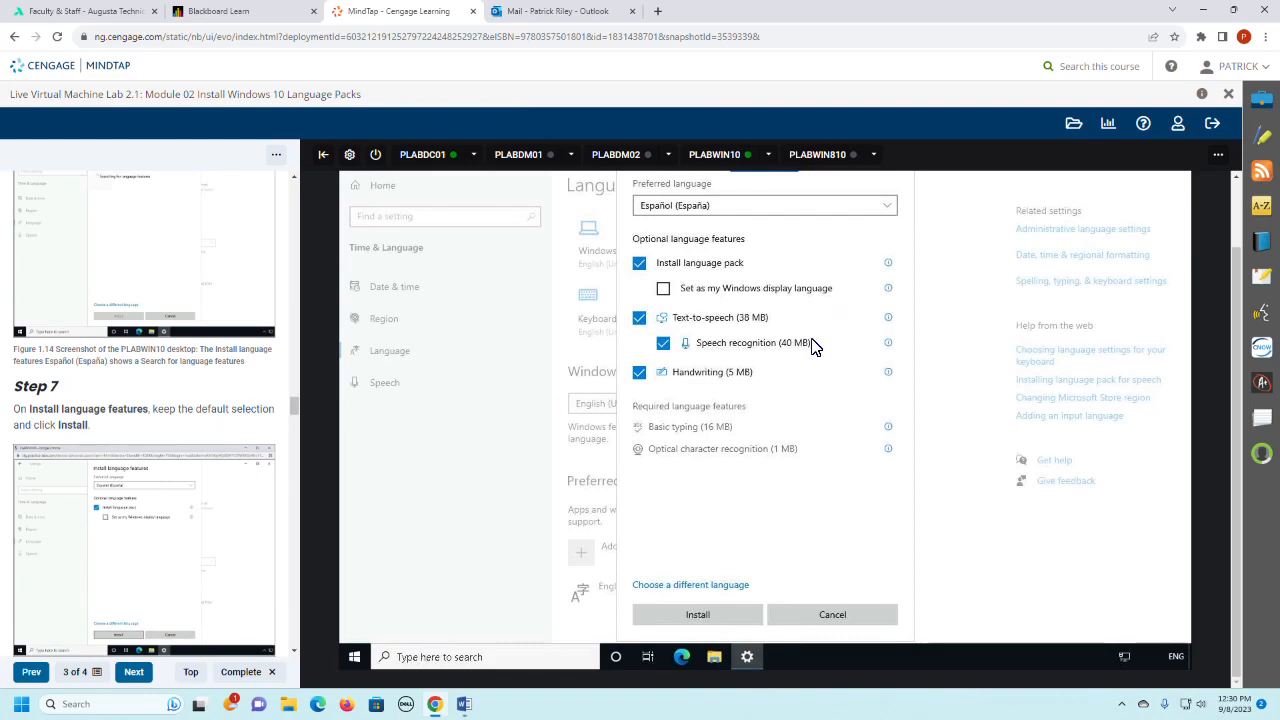
{"action": "scroll", "coordinate": [214, 472], "scroll_direction": "up", "scroll_amount": 1}
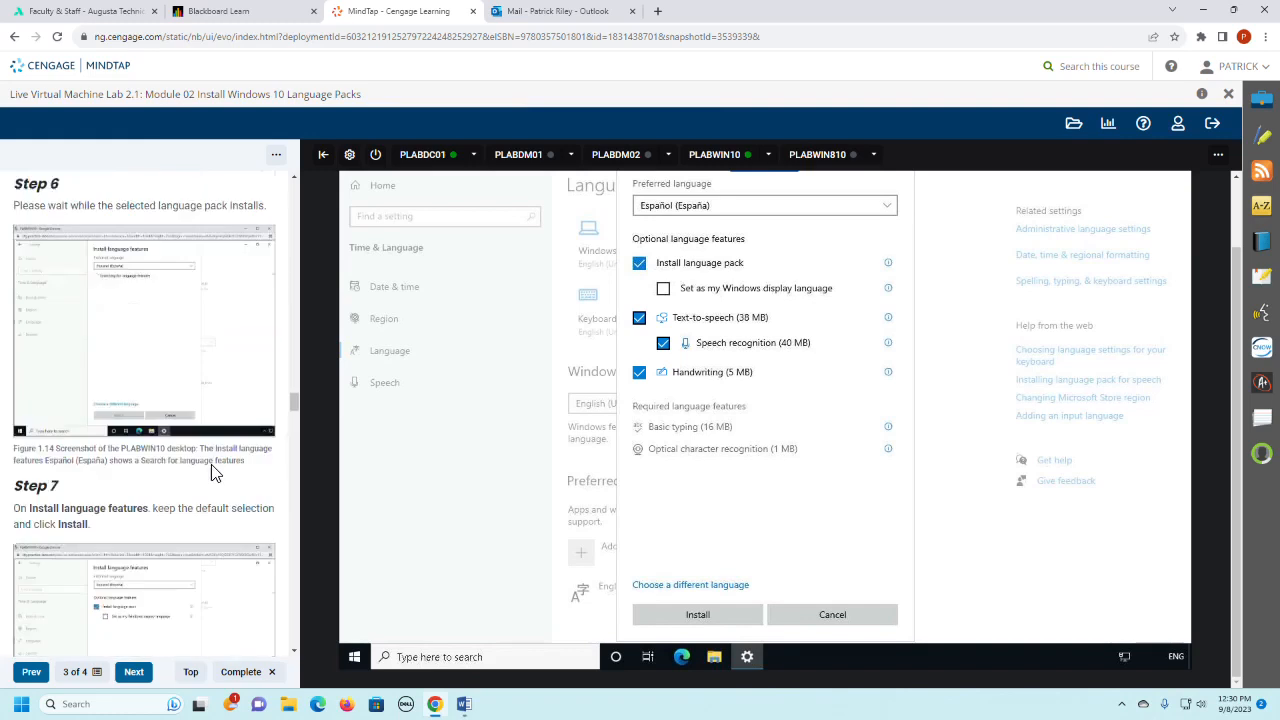
{"action": "scroll", "coordinate": [214, 472], "scroll_direction": "down", "scroll_amount": 1}
{"action": "scroll", "coordinate": [214, 472], "scroll_direction": "down", "scroll_amount": 1}
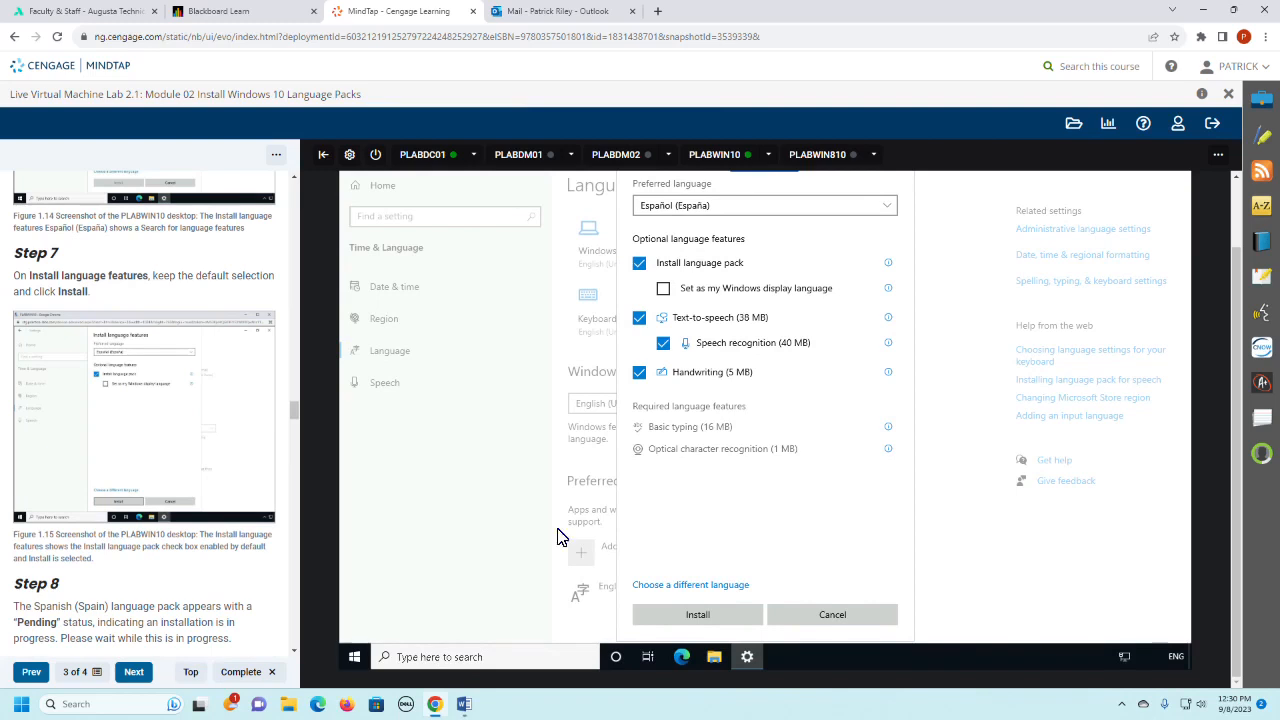
{"action": "left_click", "coordinate": [679, 619]}
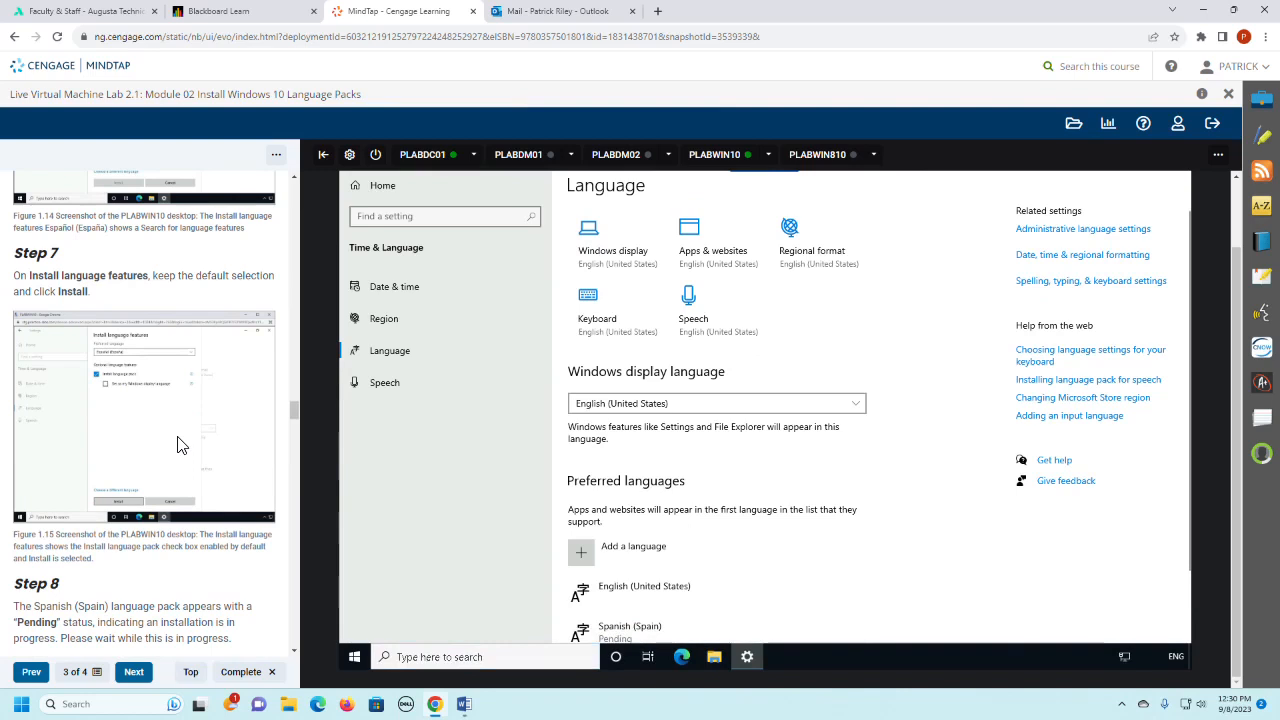
- Read Steps 8 and 9, and check the installation status of Spanish (Spain) in the preferred languages, selecting its entry
{"action": "scroll", "coordinate": [177, 444], "scroll_direction": "down", "scroll_amount": 1}
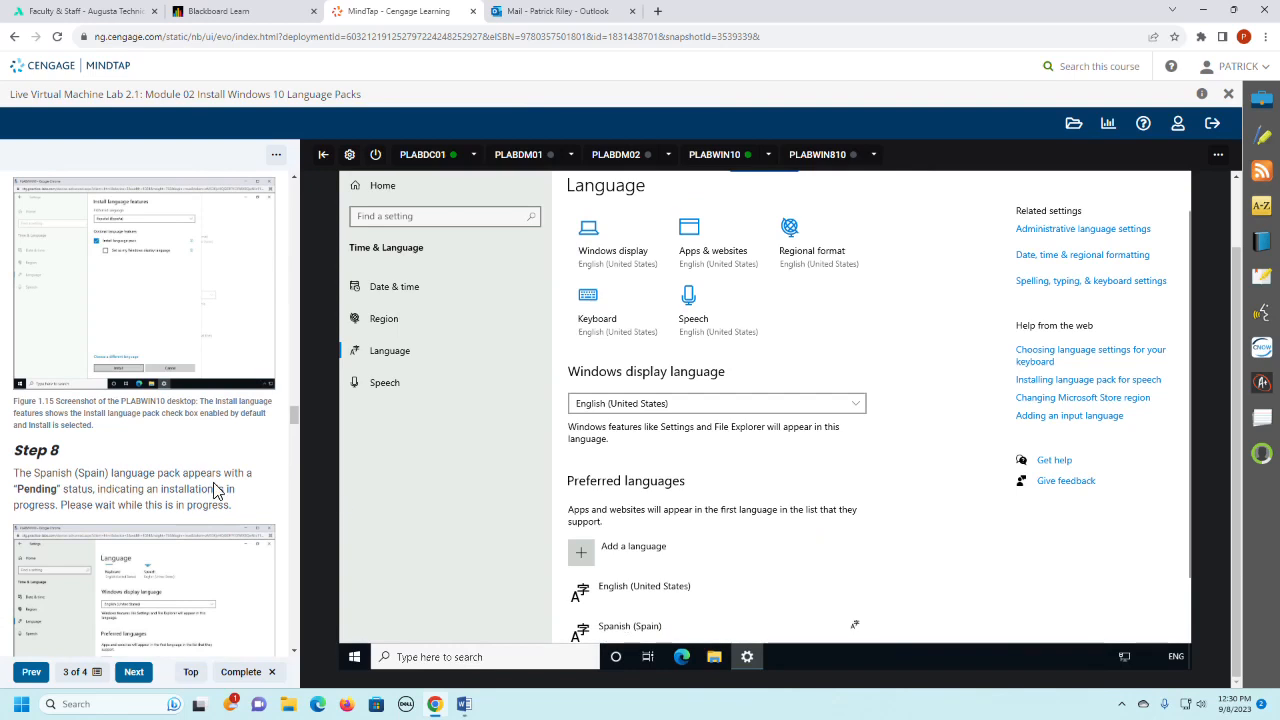
{"action": "scroll", "coordinate": [645, 612], "scroll_direction": "down", "scroll_amount": 1}
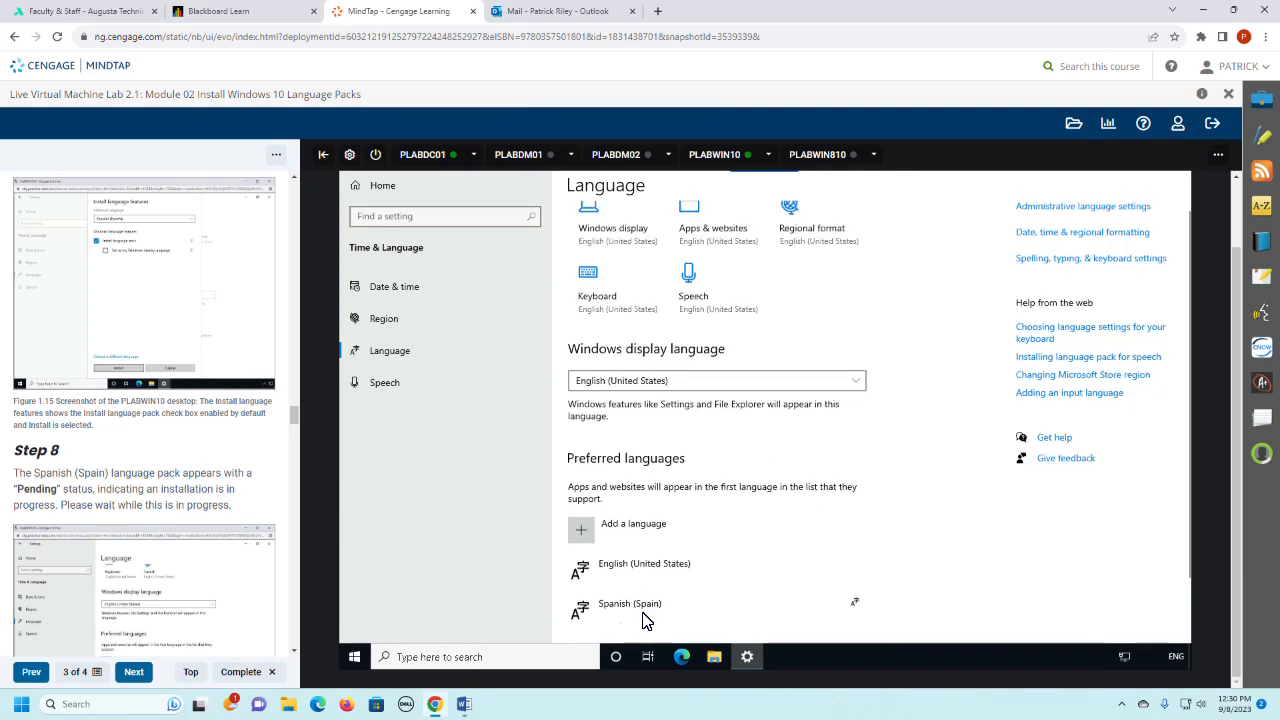
{"action": "scroll", "coordinate": [714, 563], "scroll_direction": "down", "scroll_amount": 1}
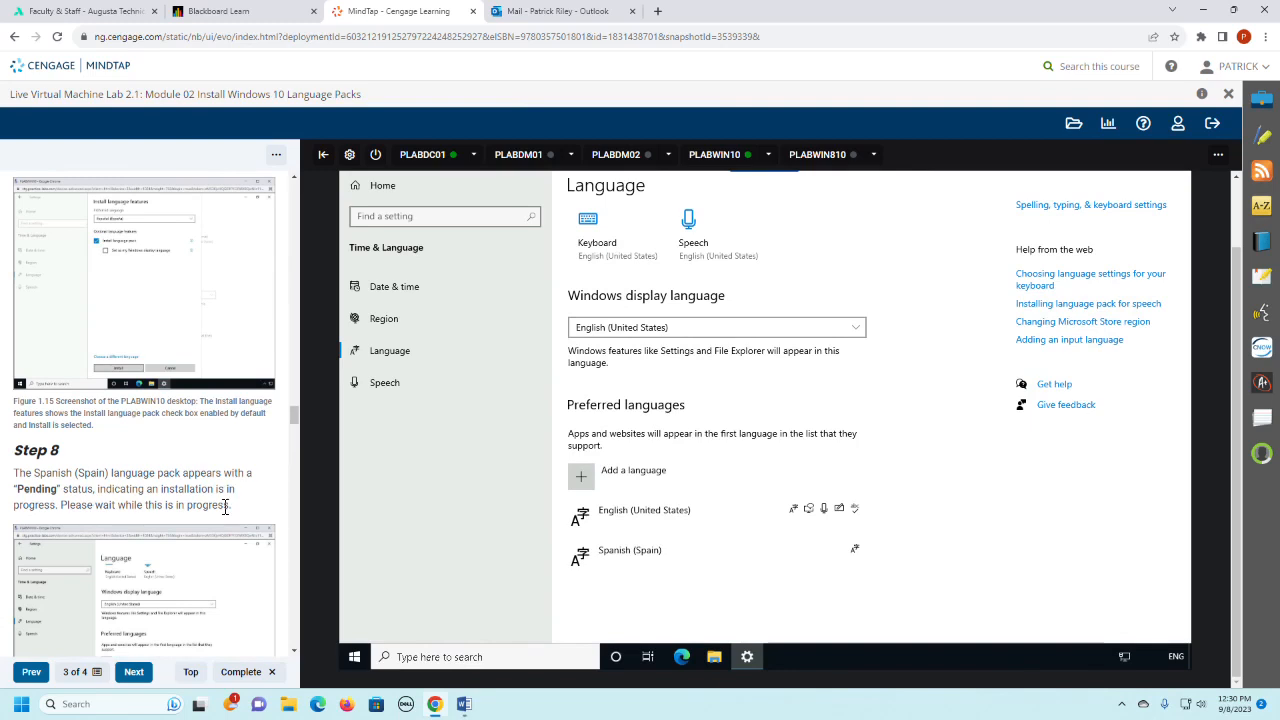
{"action": "scroll", "coordinate": [225, 507], "scroll_direction": "down", "scroll_amount": 2}
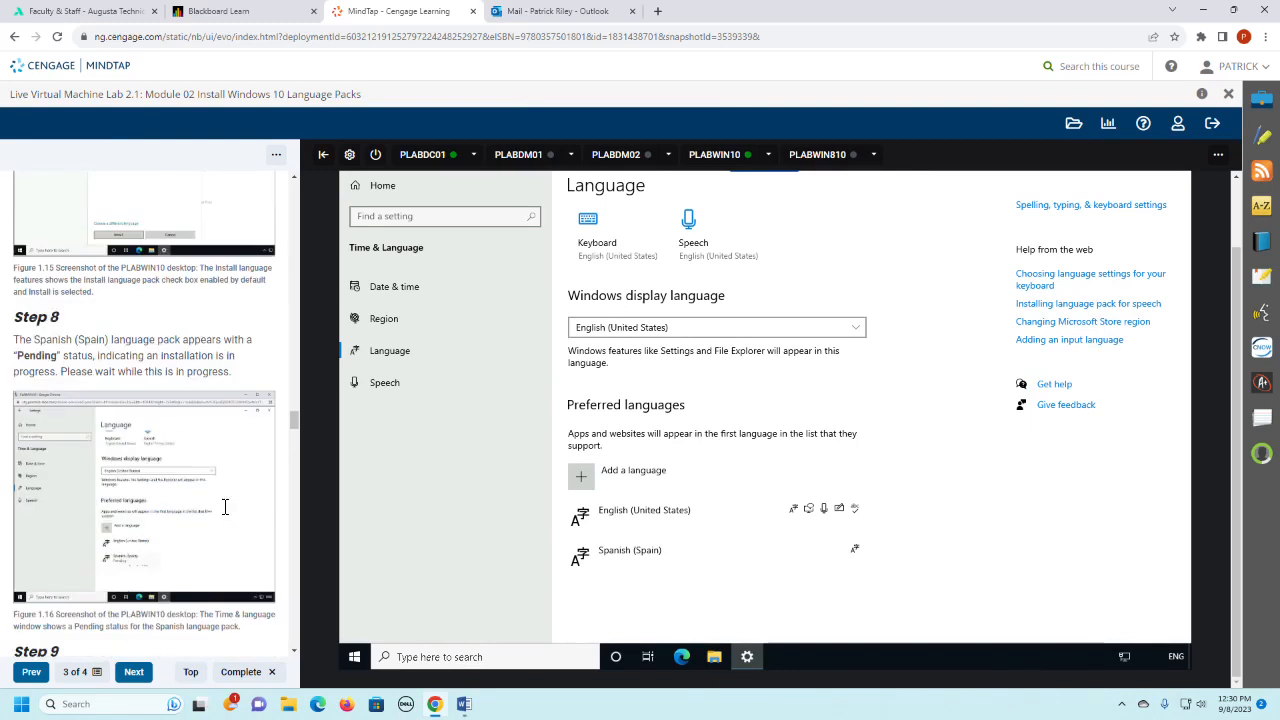
{"action": "scroll", "coordinate": [225, 507], "scroll_direction": "down", "scroll_amount": 1}
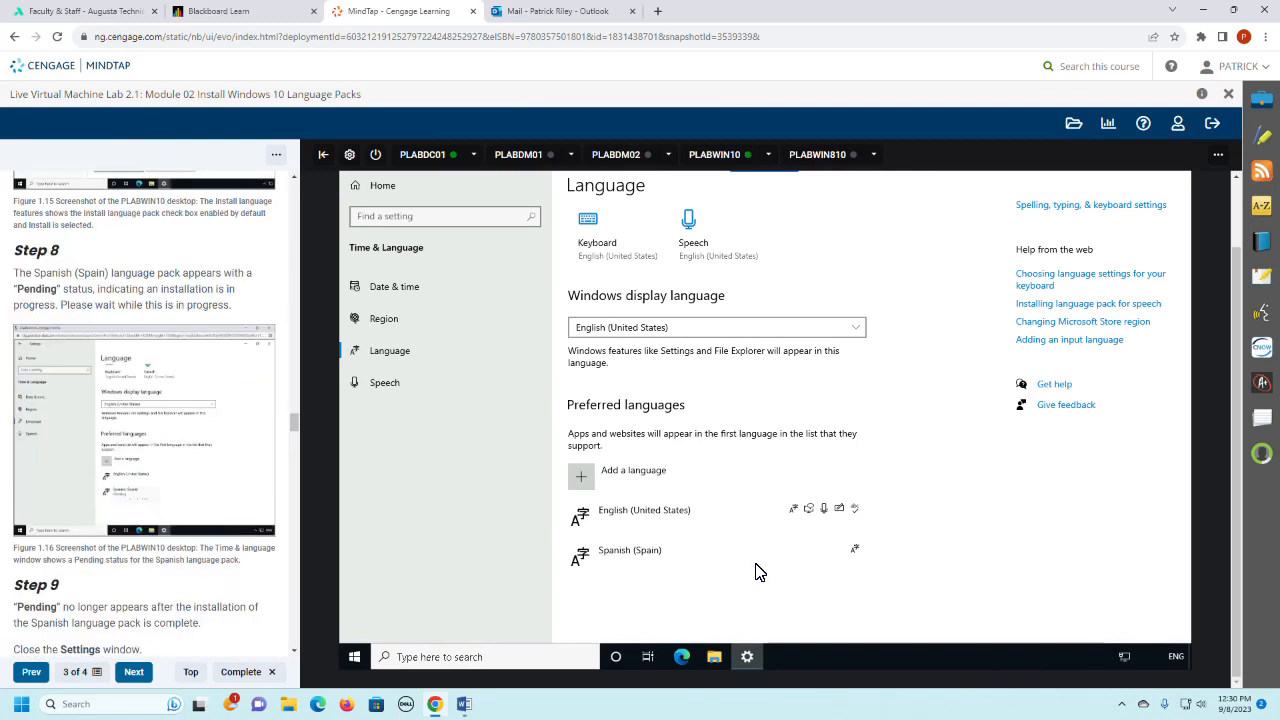
{"action": "left_click", "coordinate": [683, 566]}
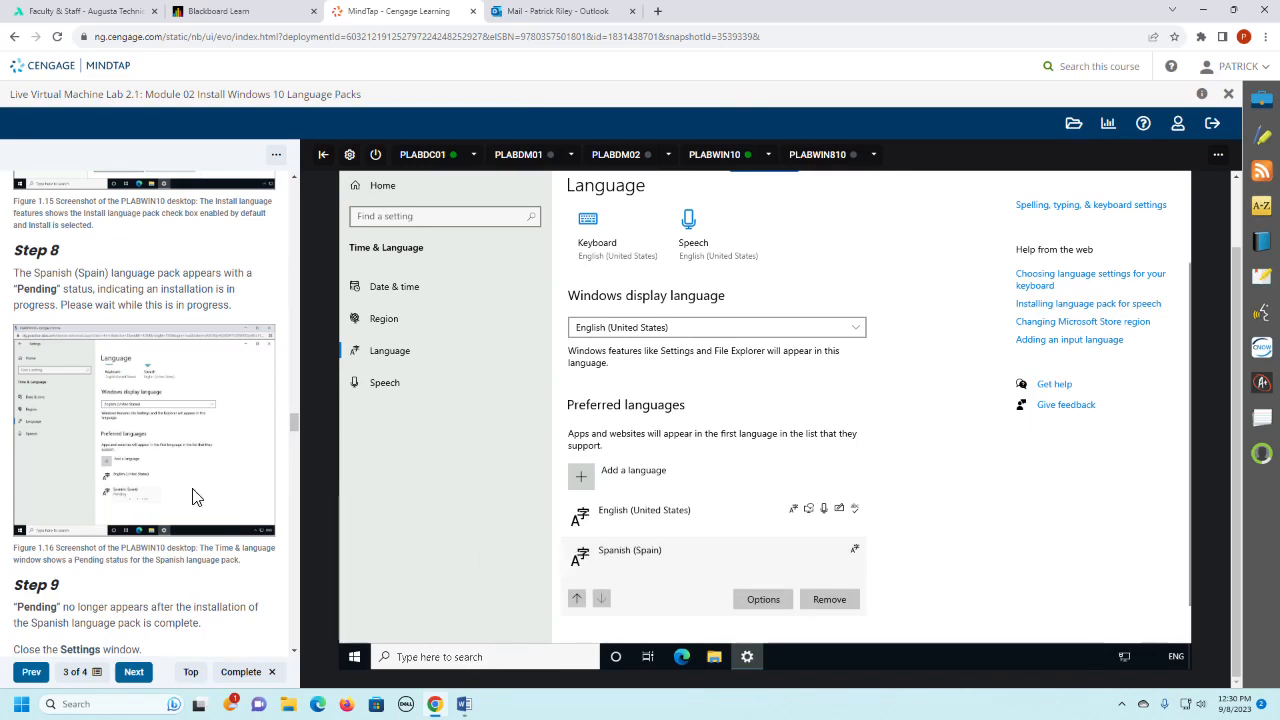
- Finish reading Step 9 of the lab instructions and close the Settings window on PLABWIN10
{"action": "scroll", "coordinate": [196, 497], "scroll_direction": "down", "scroll_amount": 1}
{"action": "scroll", "coordinate": [196, 497], "scroll_direction": "down", "scroll_amount": 1}
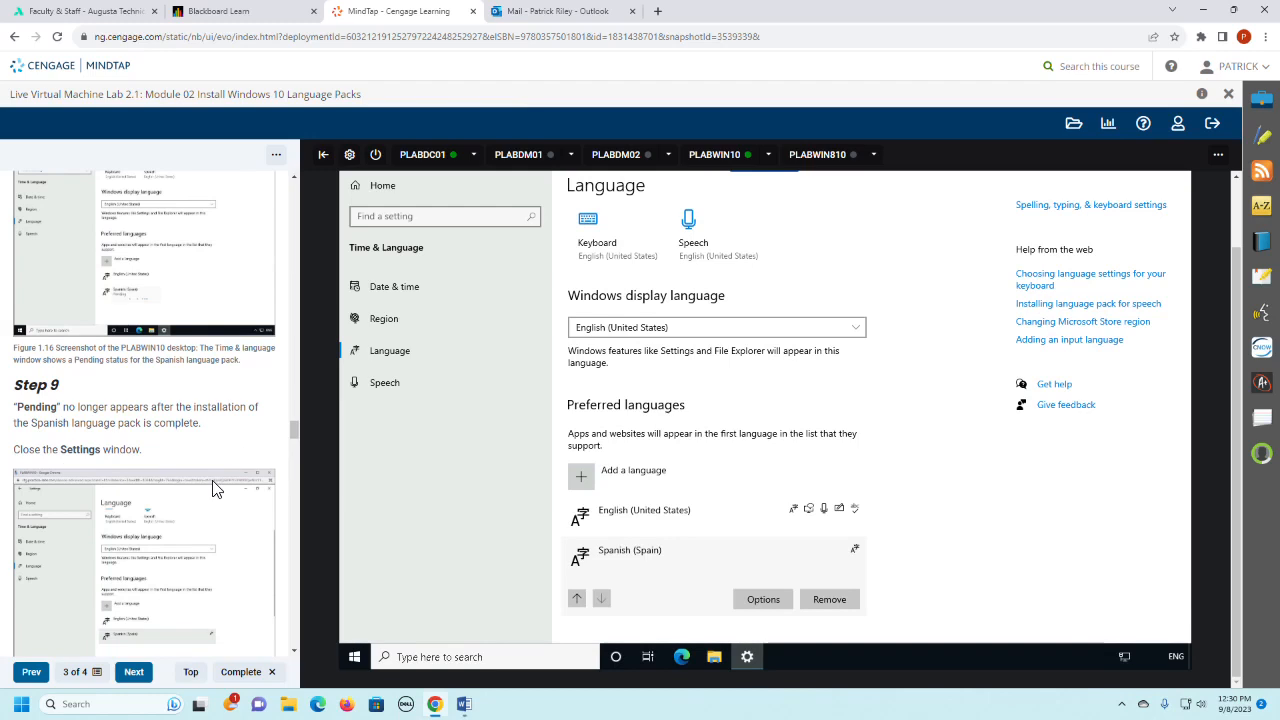
{"action": "scroll", "coordinate": [213, 488], "scroll_direction": "down", "scroll_amount": 2}
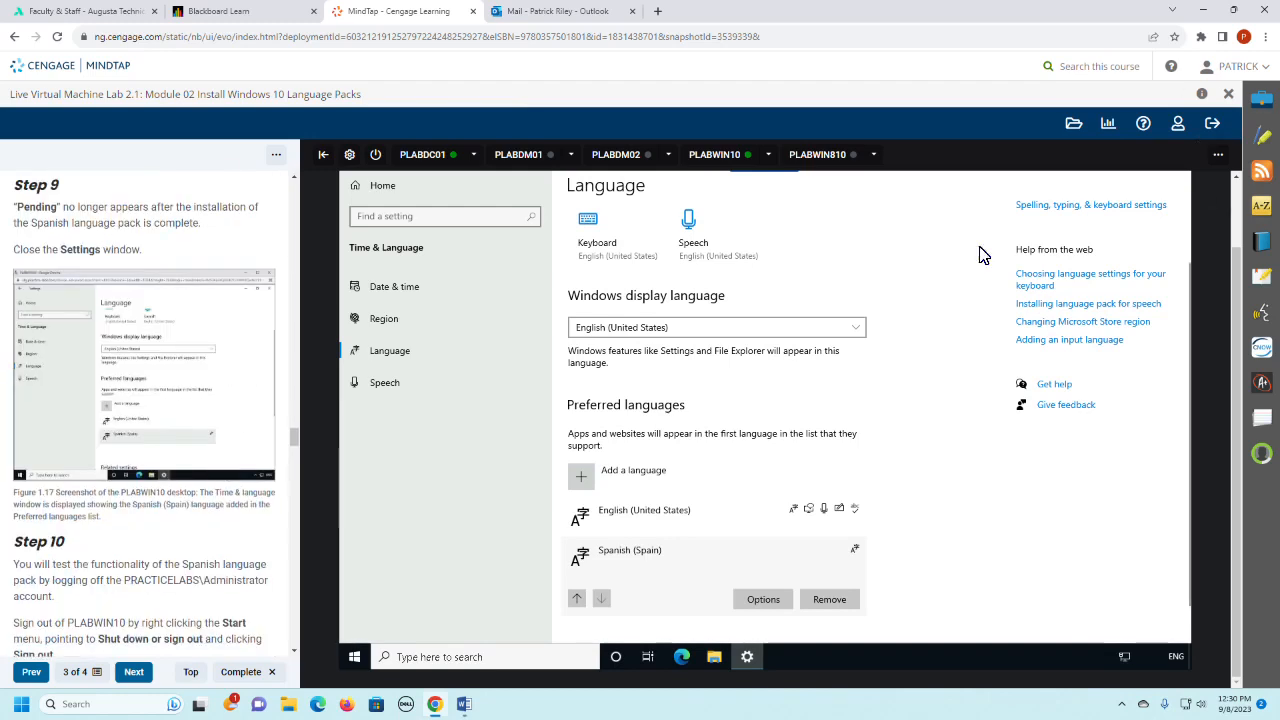
{"action": "left_click_drag", "start_coordinate": [1191, 286], "coordinate": [1189, 175]}
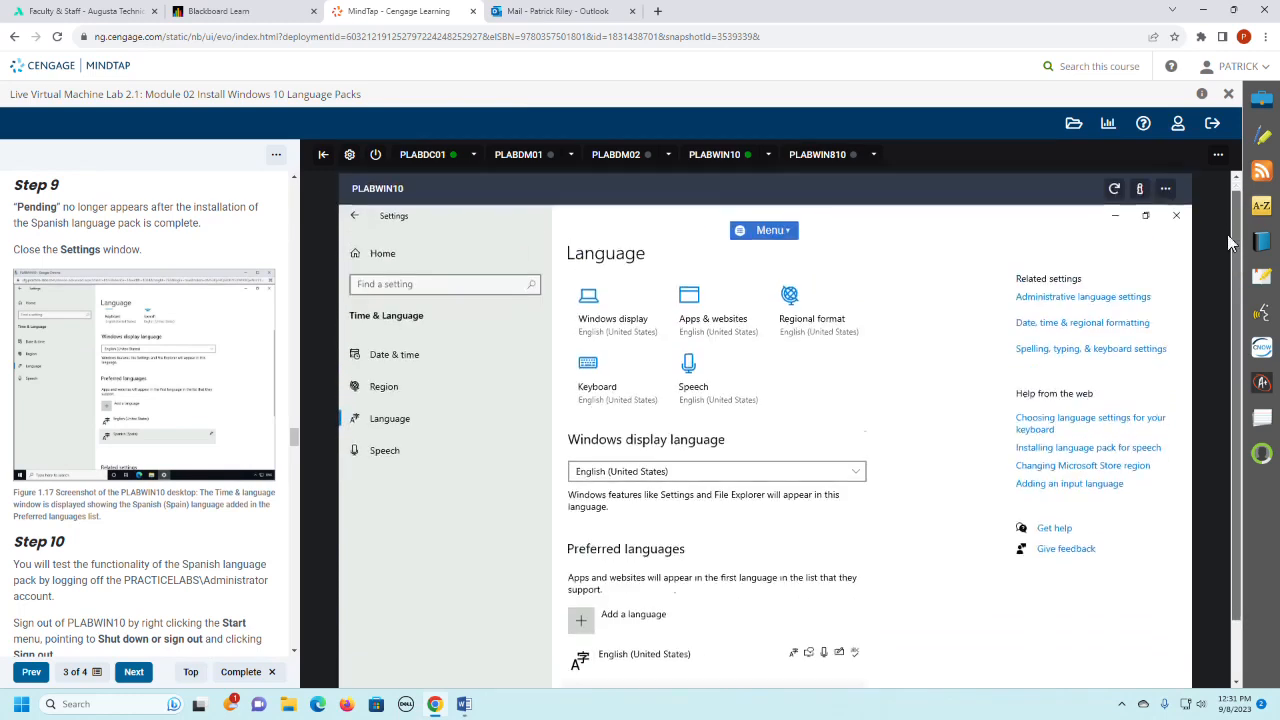
{"action": "left_click", "coordinate": [1179, 212]}
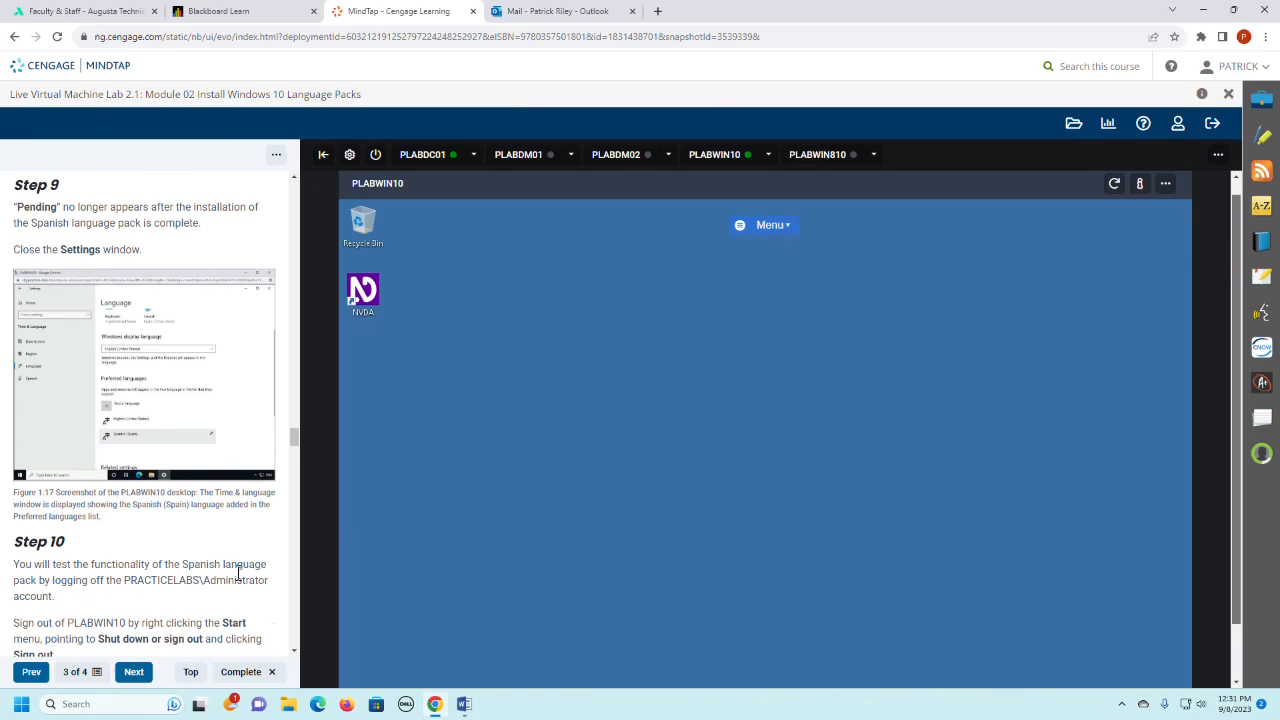
- Read Step 10 of the lab instructions and sign out of the PLABWIN10 administrator session
{"action": "scroll", "coordinate": [238, 572], "scroll_direction": "down", "scroll_amount": 1}
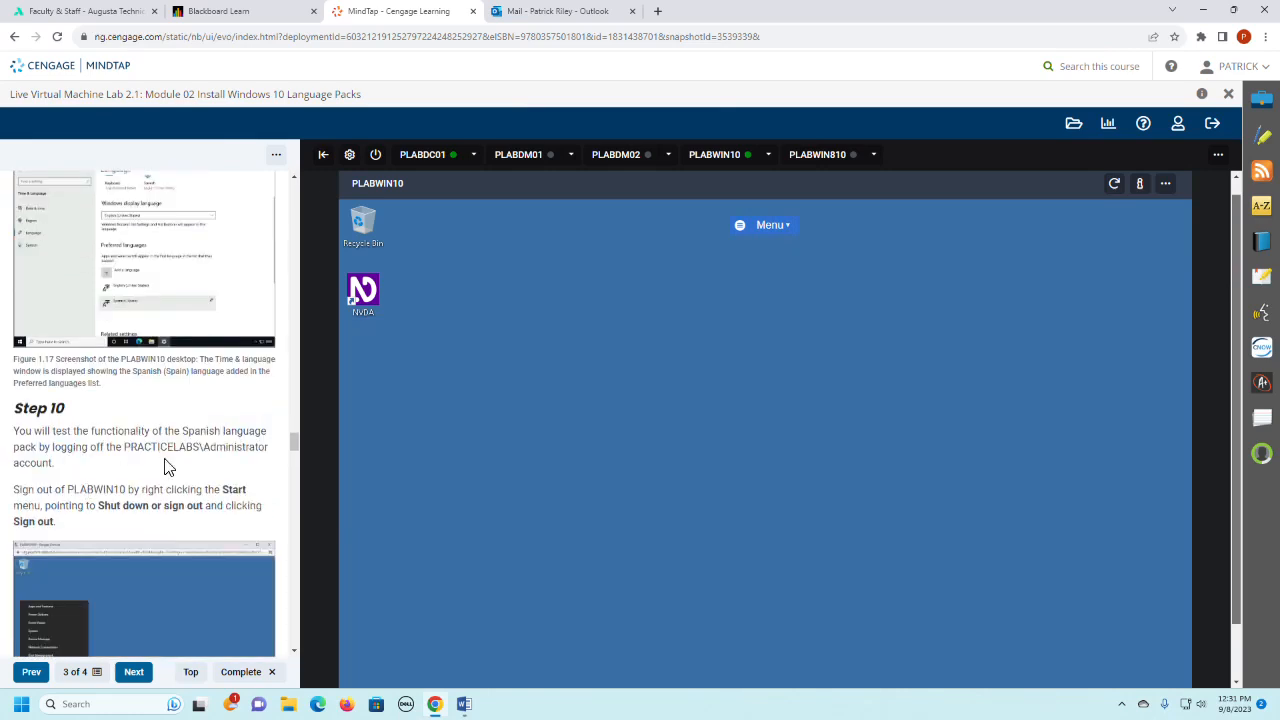
{"action": "scroll", "coordinate": [168, 467], "scroll_direction": "down", "scroll_amount": 1}
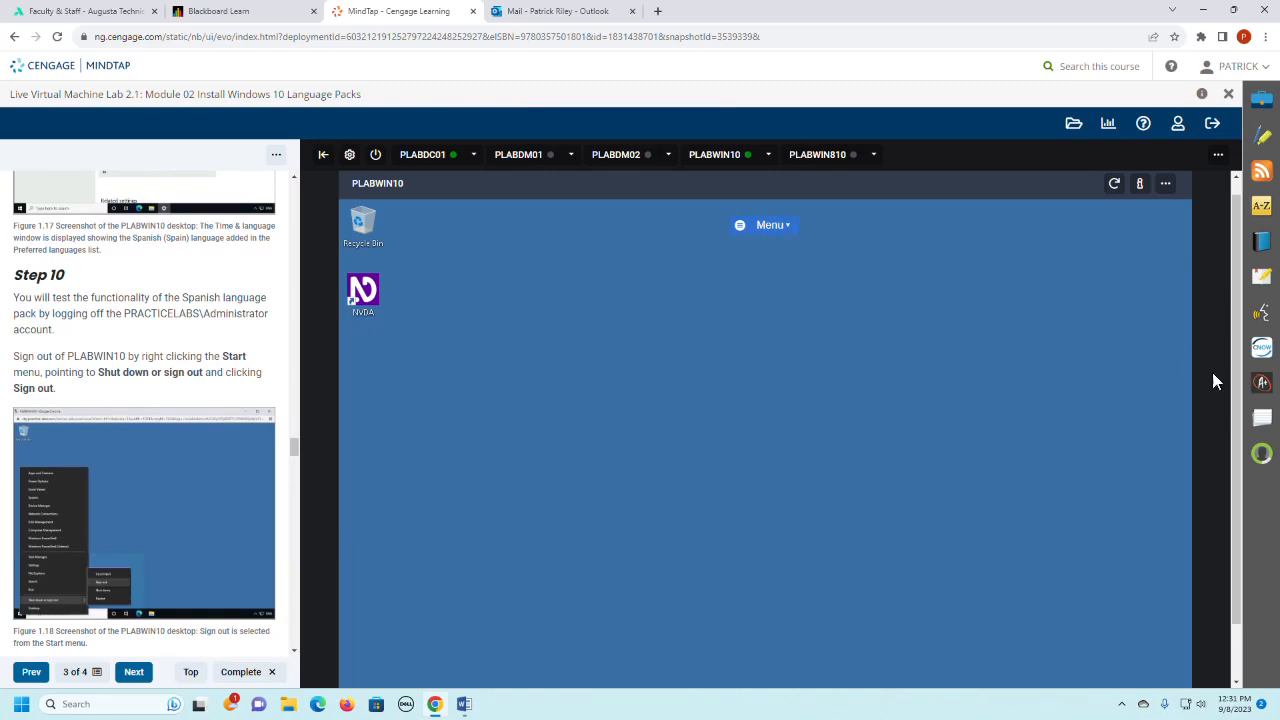
{"action": "scroll", "coordinate": [1240, 398], "scroll_direction": "down", "scroll_amount": 1}
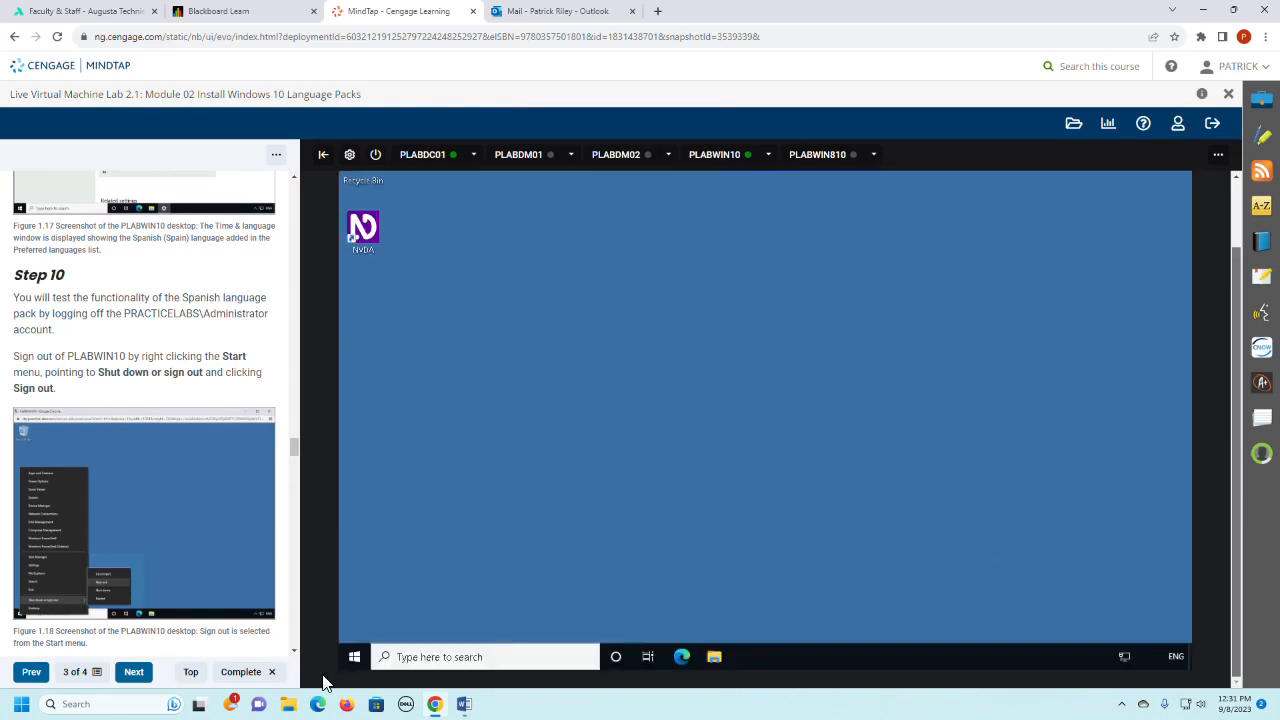
{"action": "left_click", "coordinate": [349, 666]}
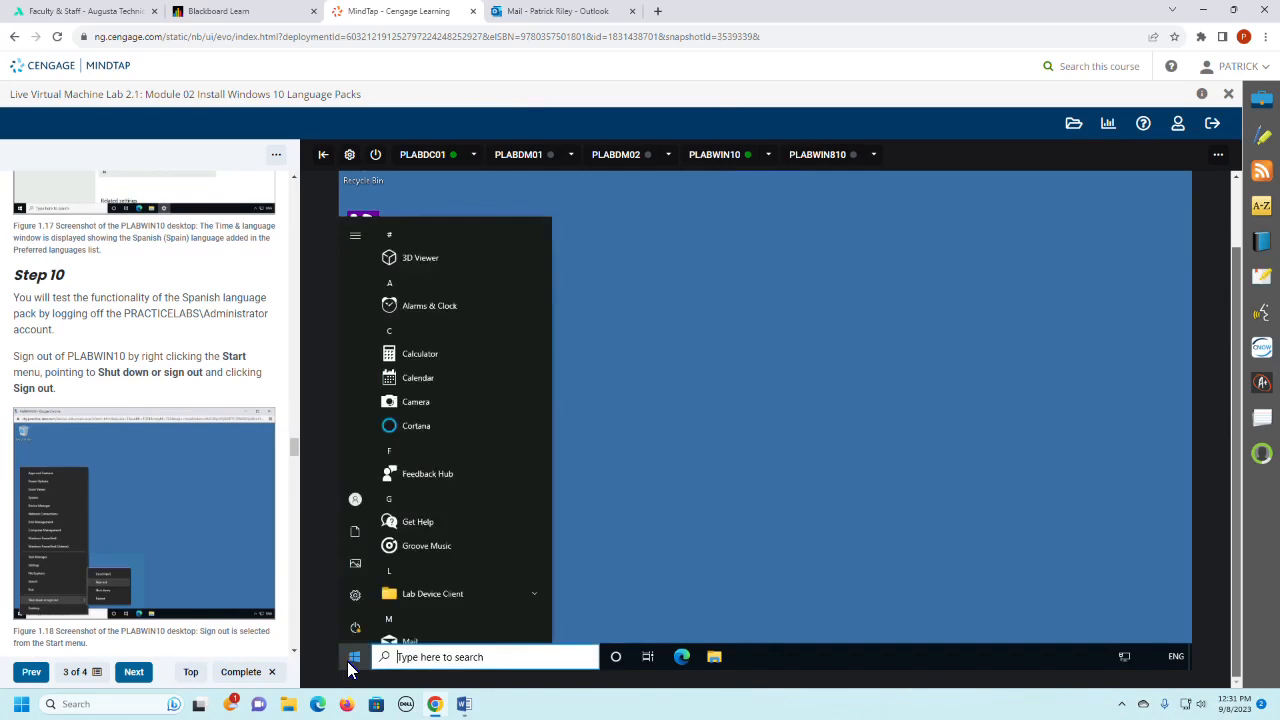
{"action": "left_click", "coordinate": [356, 655]}
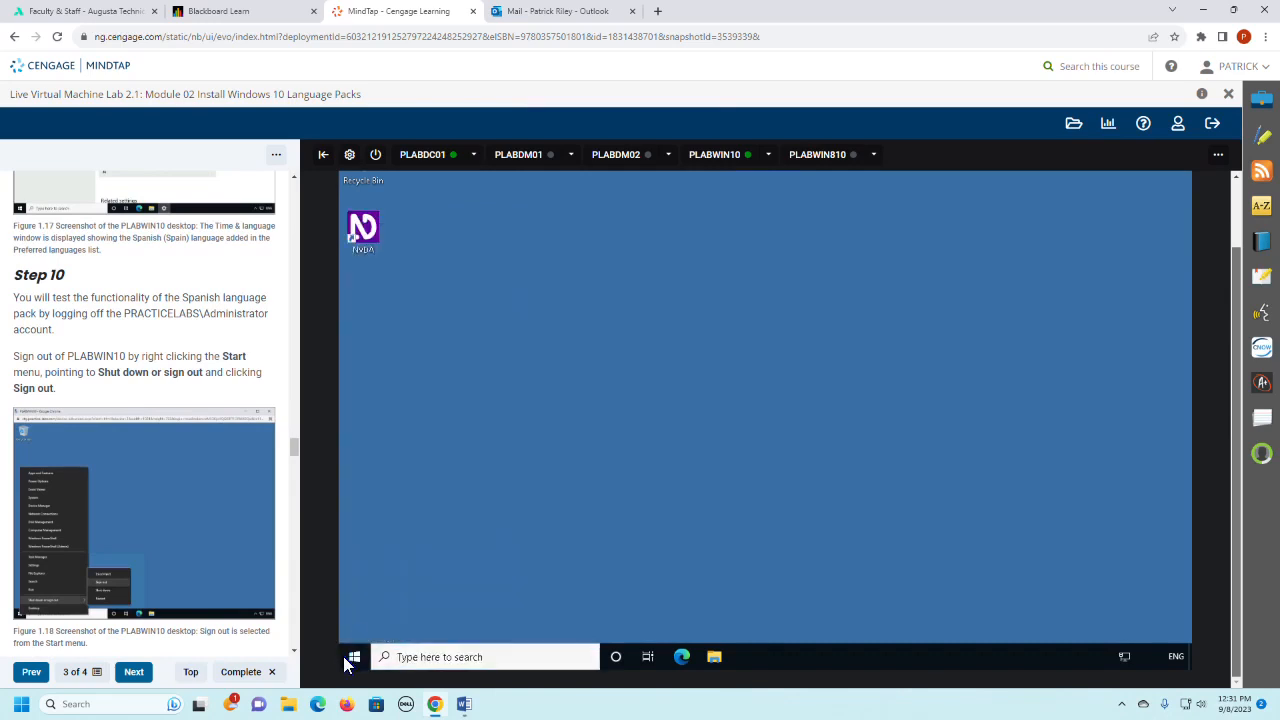
{"action": "left_click", "coordinate": [348, 658]}
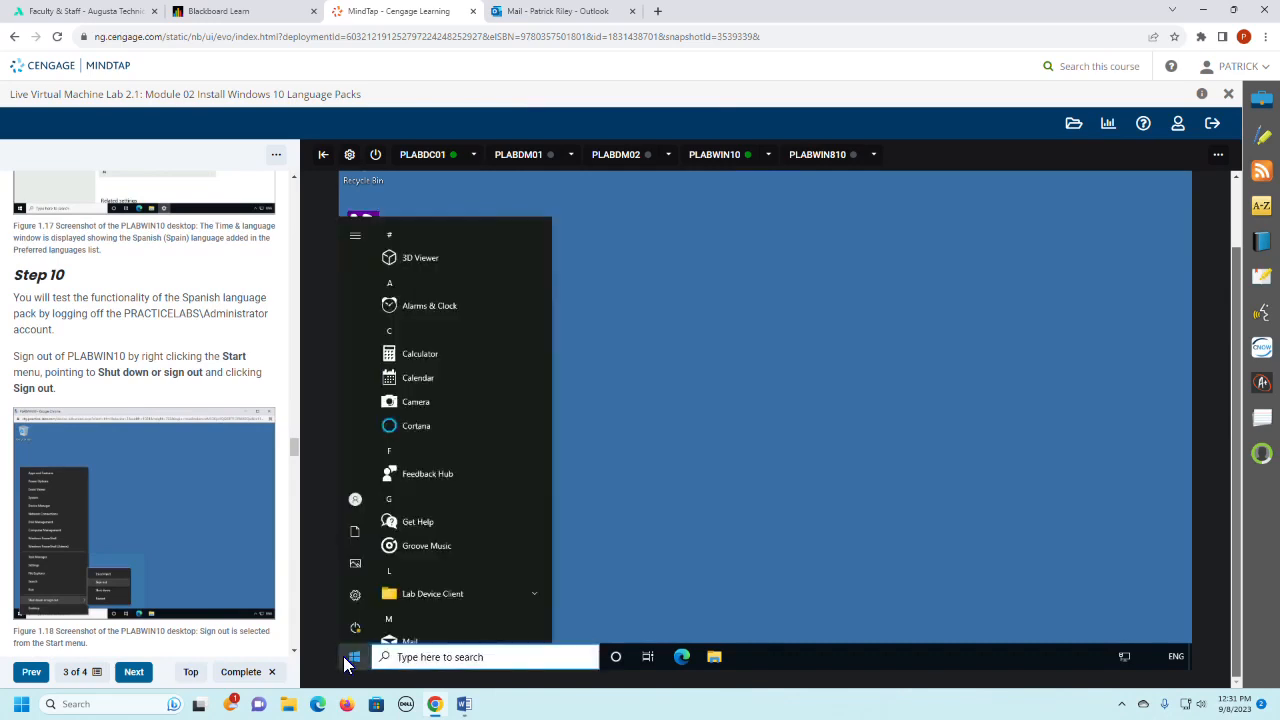
{"action": "right_click", "coordinate": [350, 656]}
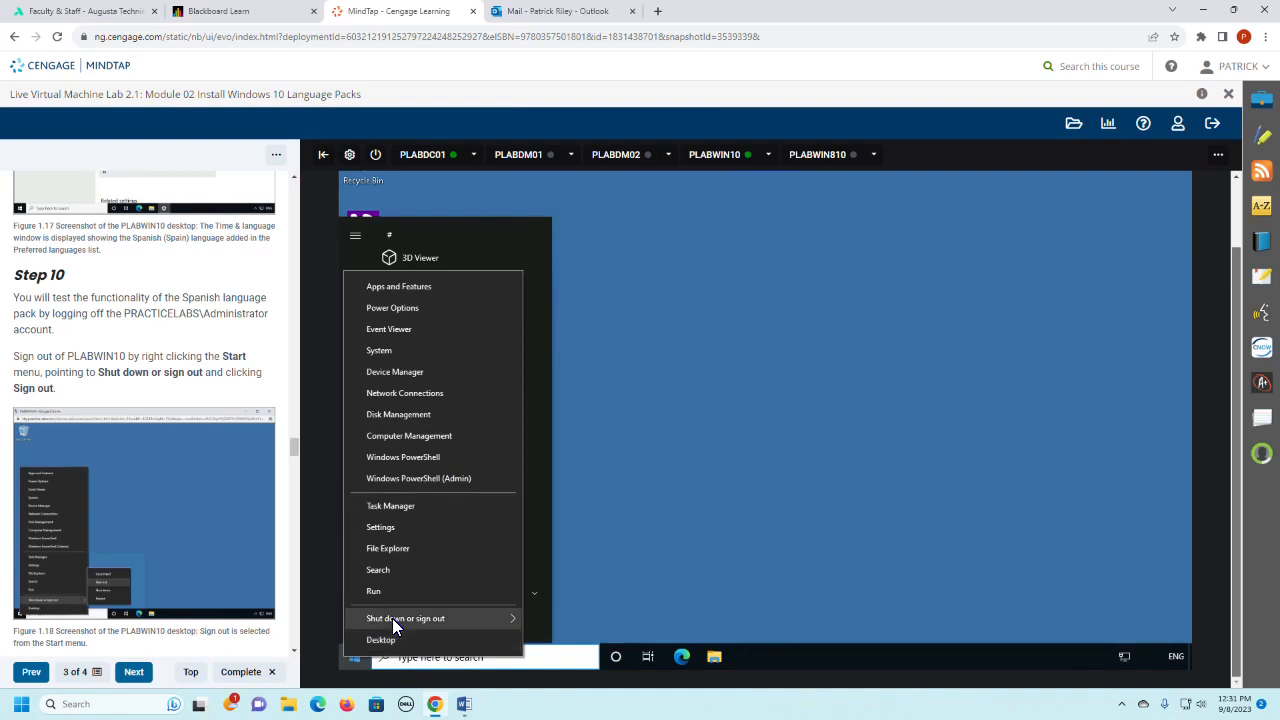
{"action": "mouse_move", "coordinate": [392, 618]}
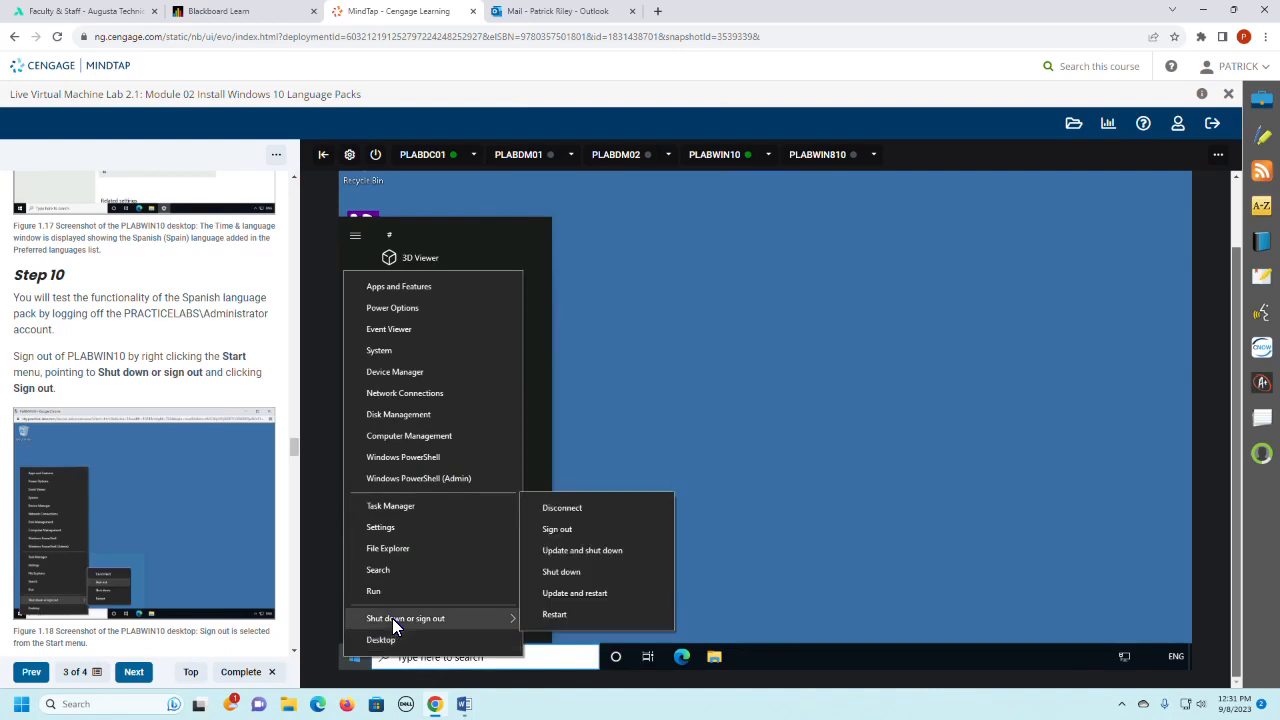
{"action": "left_click", "coordinate": [568, 530]}
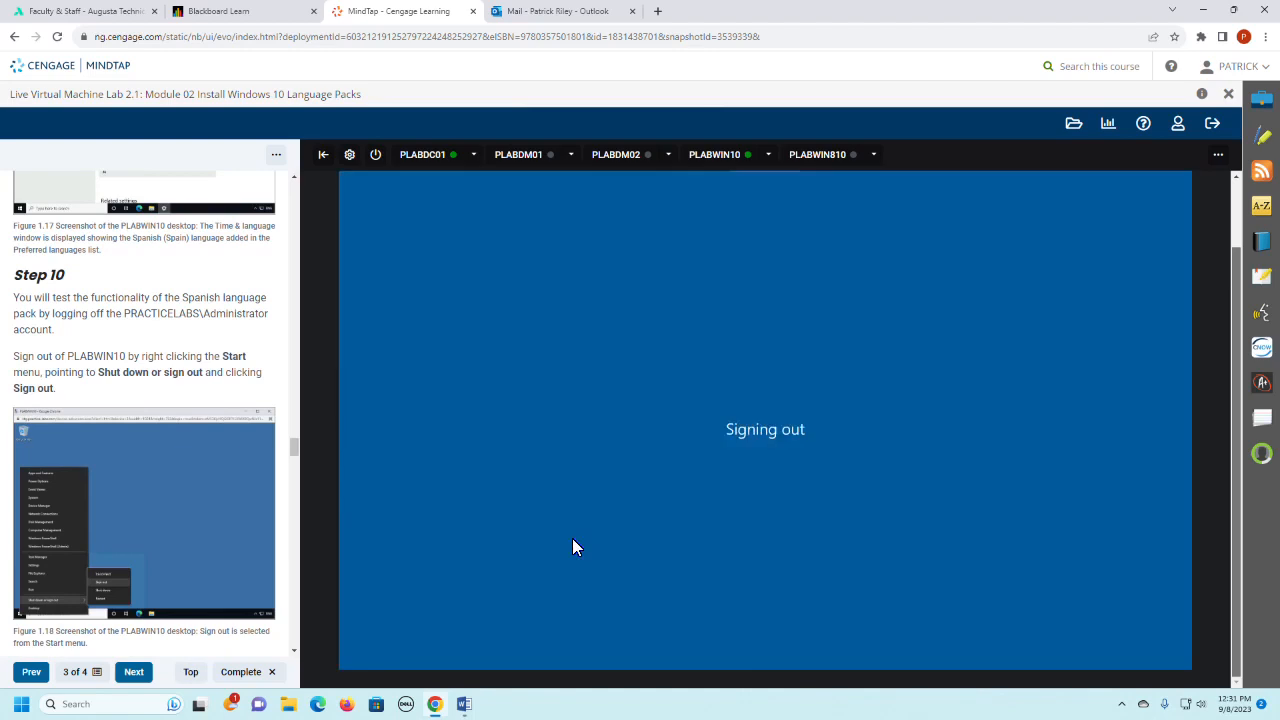
- Read Steps 1 and 2 of Task 3 in the lab instructions and reconnect to the PLABWIN10 device
{"action": "scroll", "coordinate": [115, 457], "scroll_direction": "down", "scroll_amount": 4}
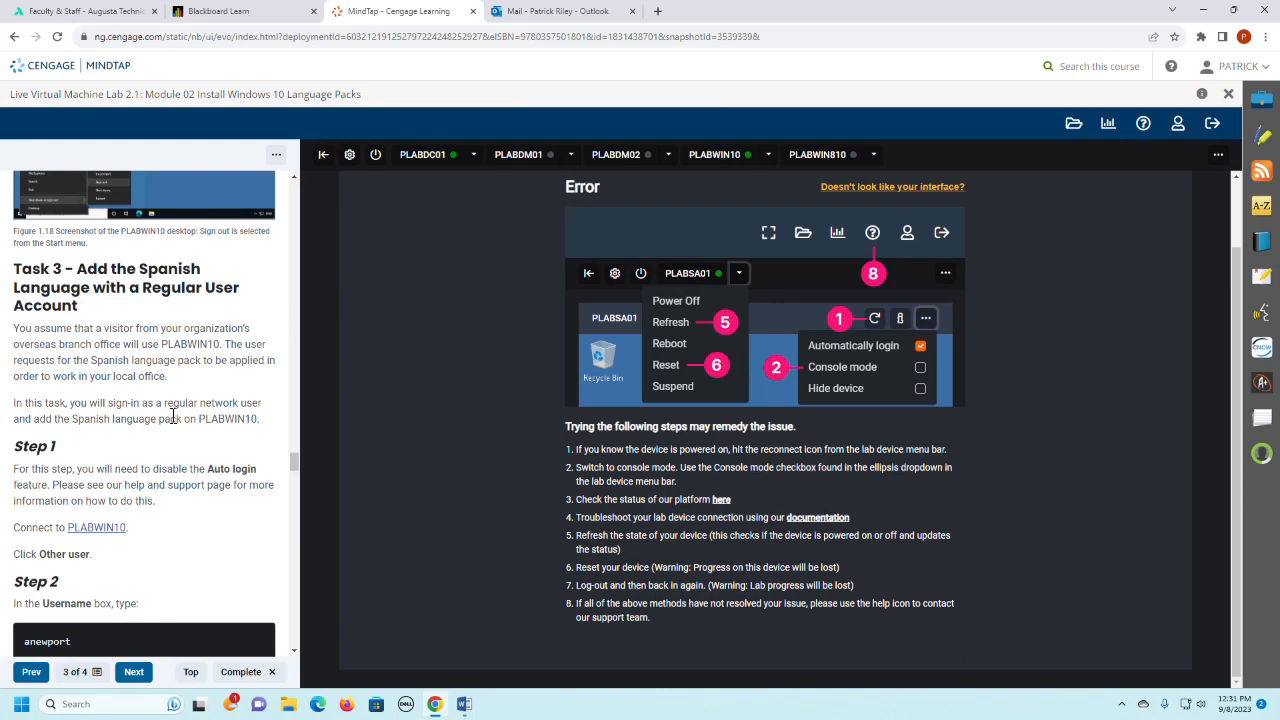
{"action": "left_click", "coordinate": [716, 160]}
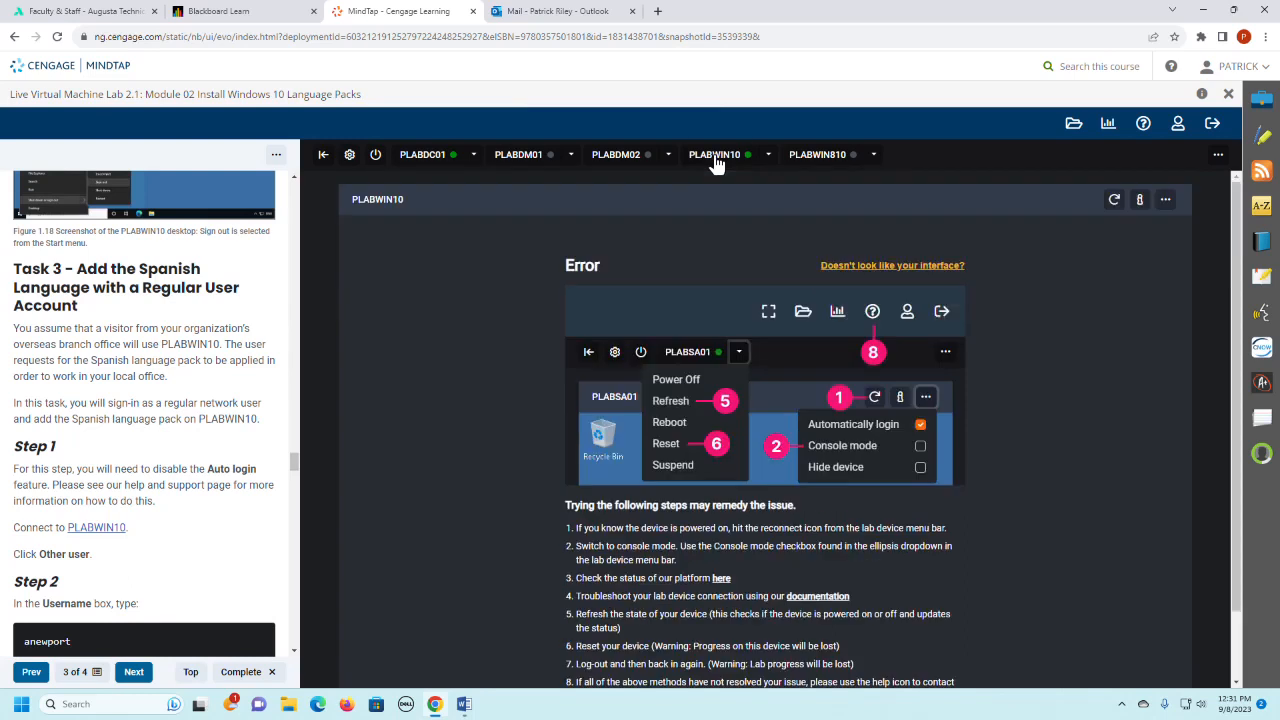
{"action": "left_click", "coordinate": [1116, 200]}
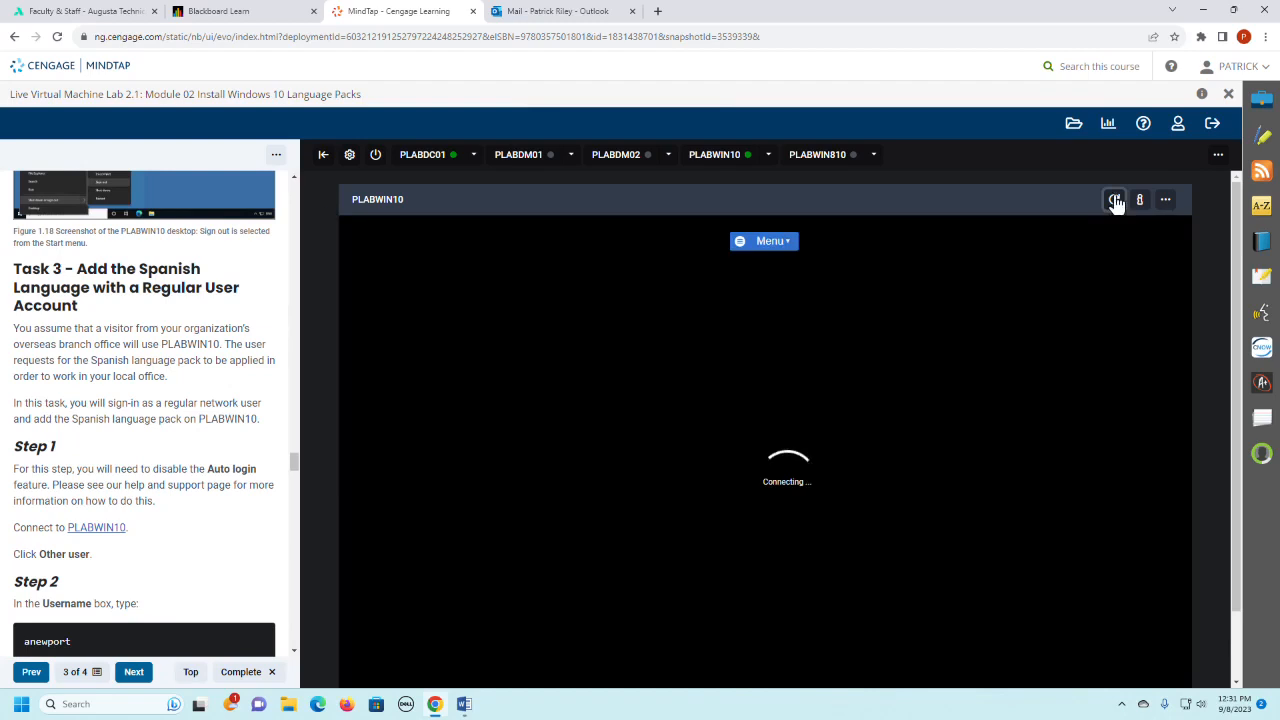
{"action": "scroll", "coordinate": [240, 440], "scroll_direction": "down", "scroll_amount": 1}
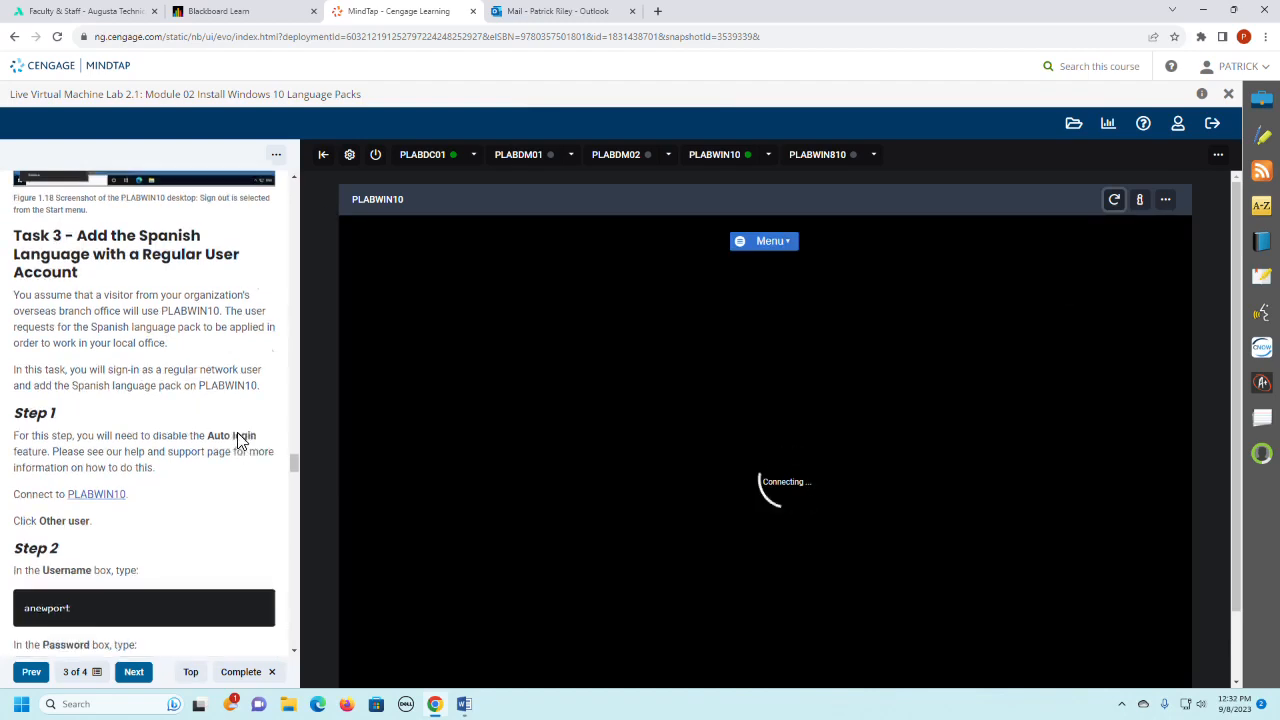
{"action": "scroll", "coordinate": [240, 440], "scroll_direction": "down", "scroll_amount": 3}
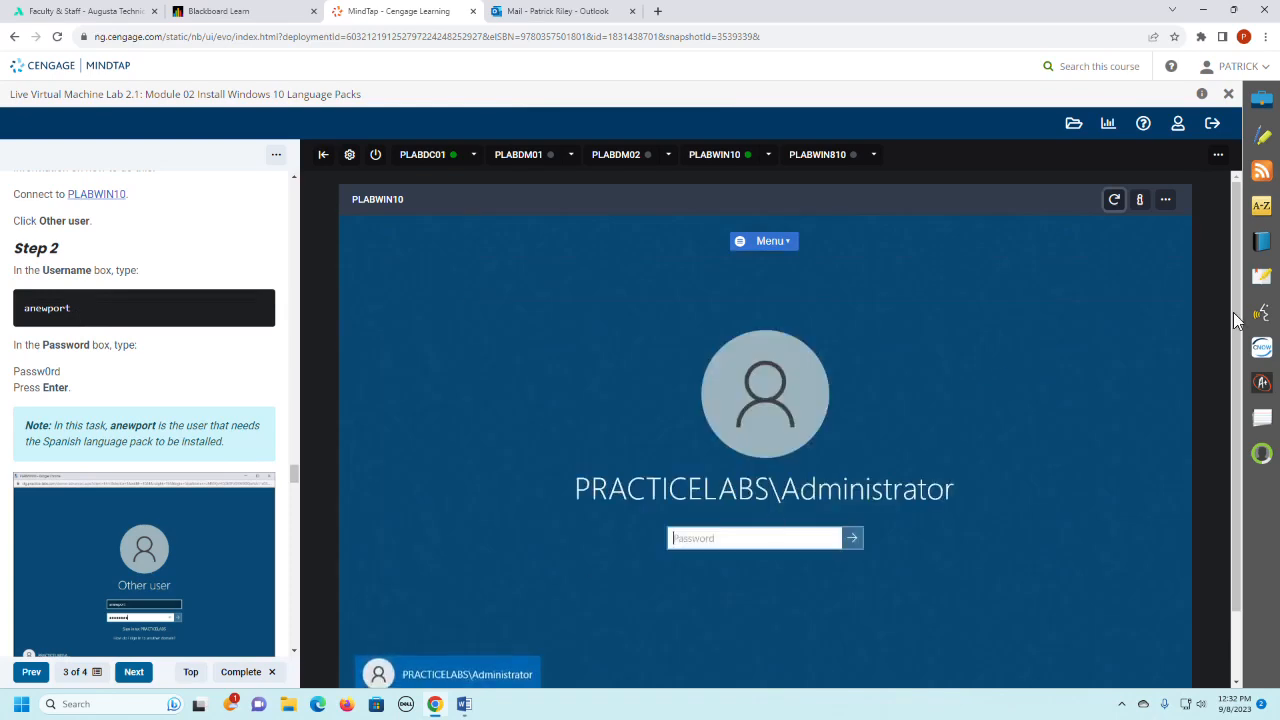
- Sign in to PLABWIN10 as another user, entering the regular network user's username and account password given in Step 2
{"action": "scroll", "coordinate": [1237, 320], "scroll_direction": "down", "scroll_amount": 2}
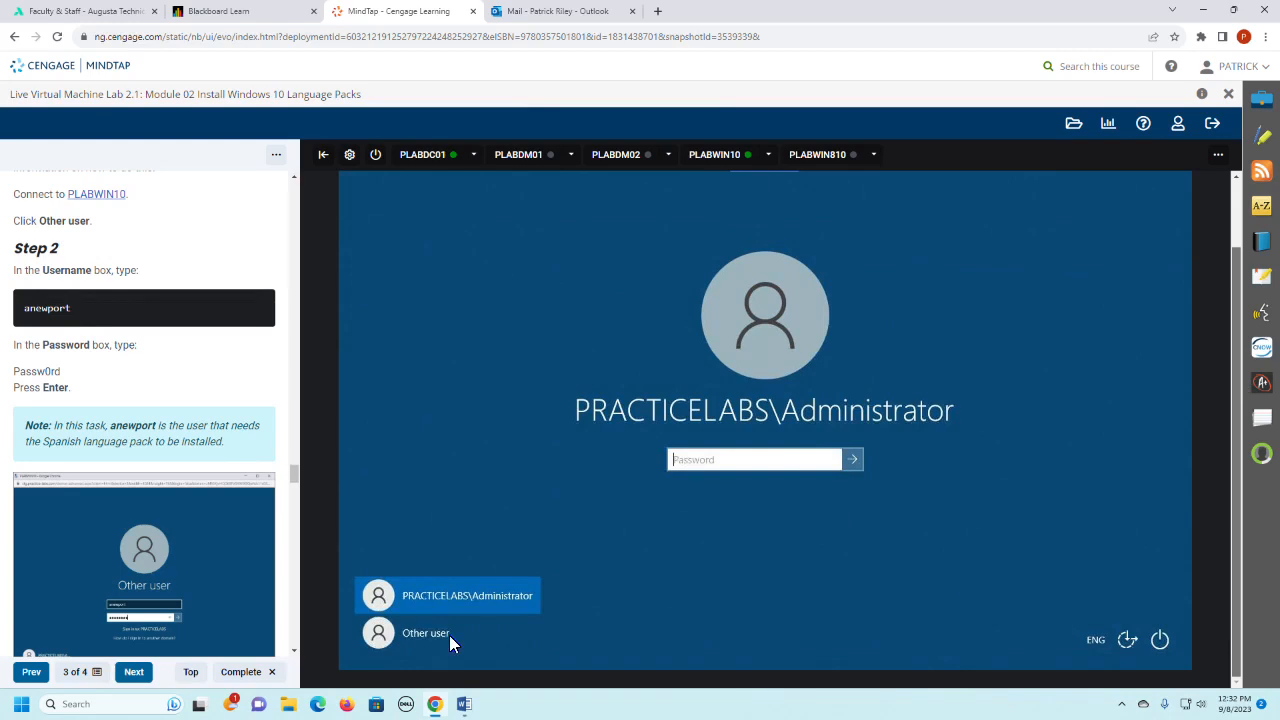
{"action": "left_click", "coordinate": [449, 635]}
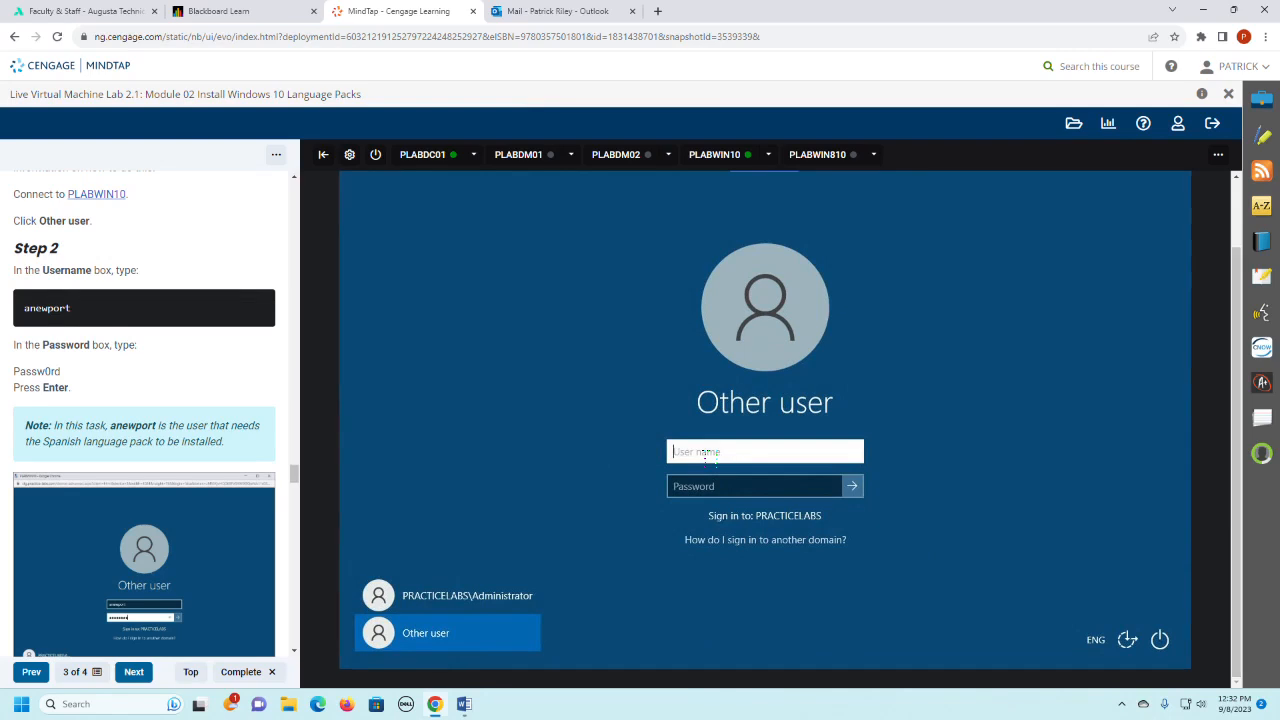
{"action": "type", "text": "anewport"}
{"action": "key", "text": "Tab"}
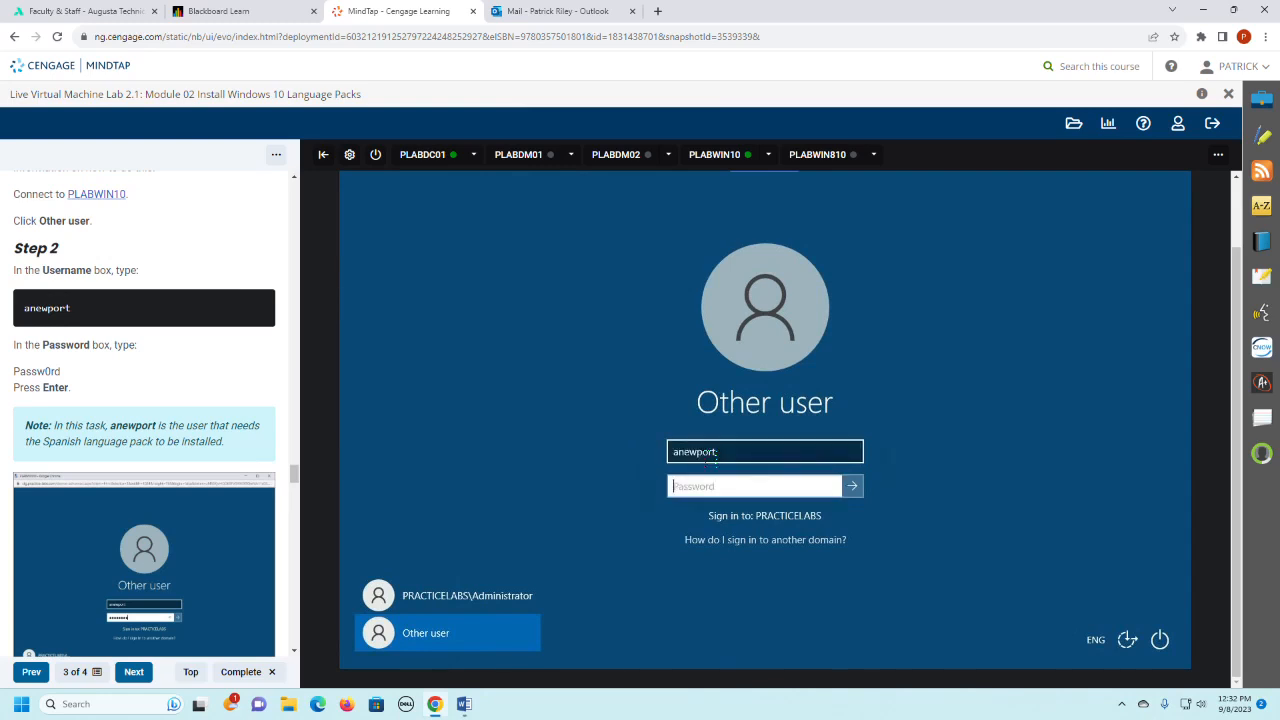
{"action": "type", "text": "Passw0rd"}
{"action": "key", "text": "Return"}
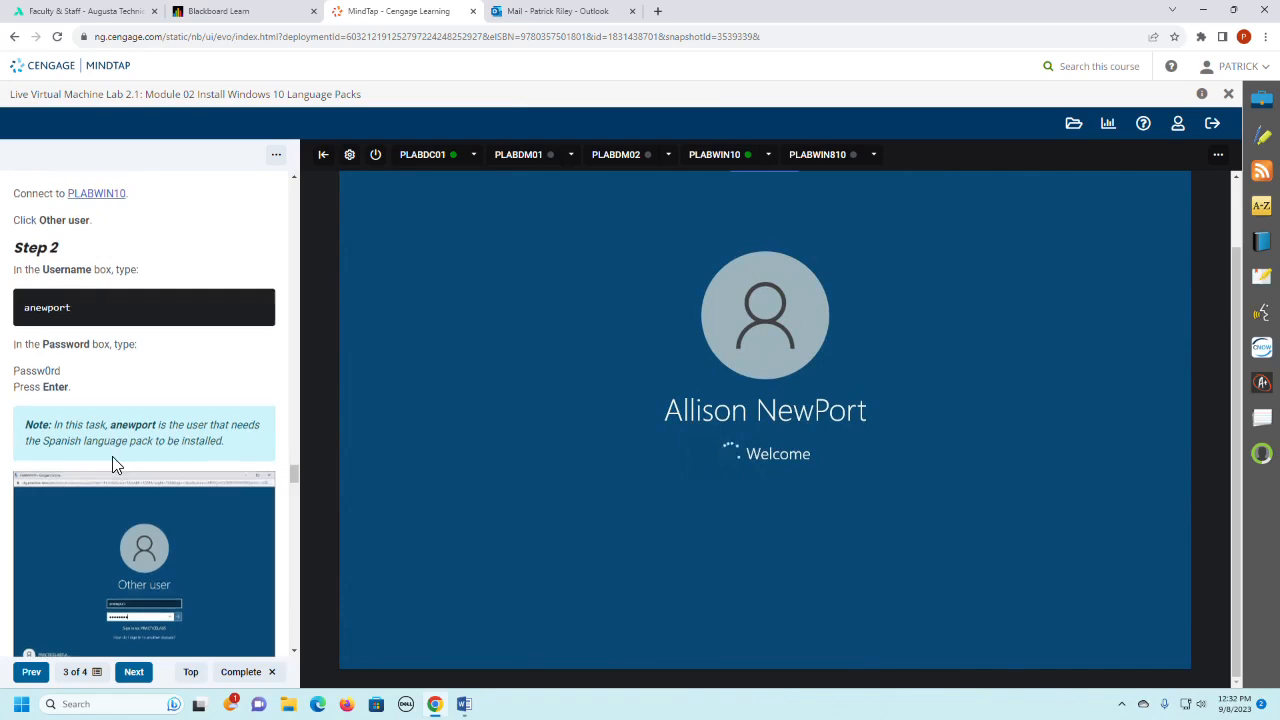
- Read the alert about signing in to a different account and Step 3 of the lab instructions
{"action": "scroll", "coordinate": [112, 456], "scroll_direction": "down", "scroll_amount": 2}
{"action": "scroll", "coordinate": [112, 456], "scroll_direction": "down", "scroll_amount": 1}
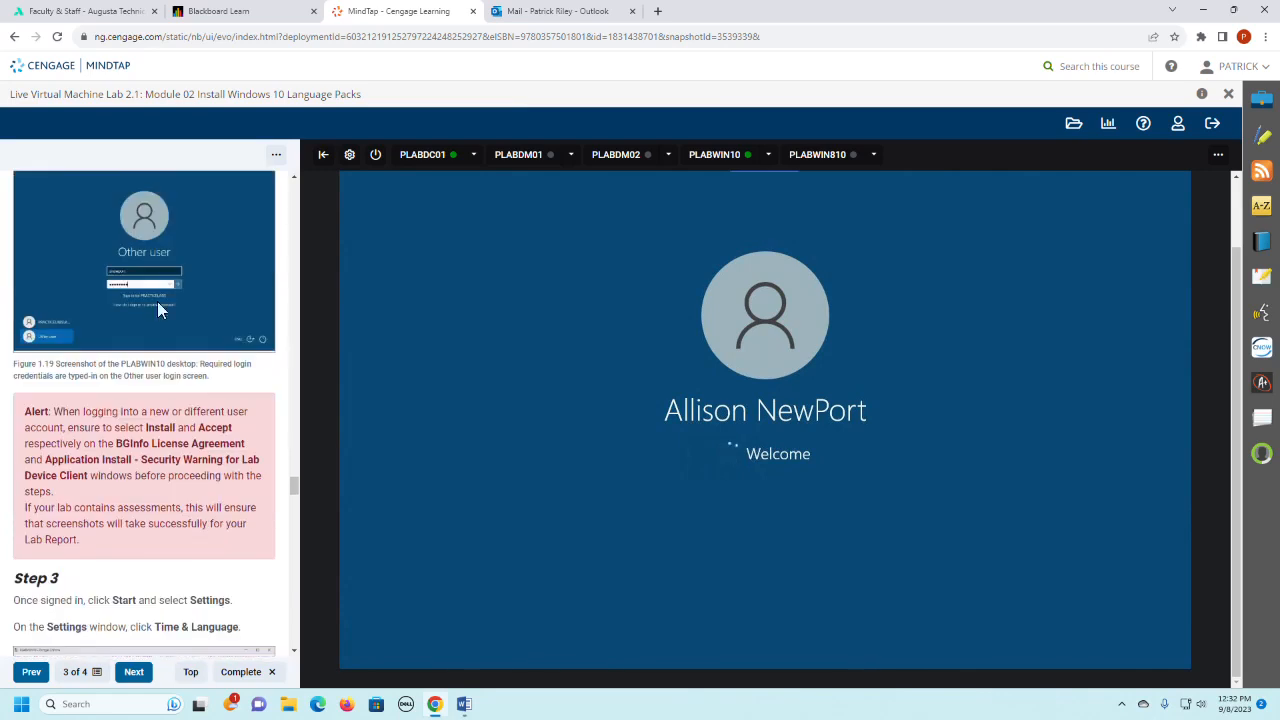
{"action": "scroll", "coordinate": [138, 392], "scroll_direction": "down", "scroll_amount": 1}
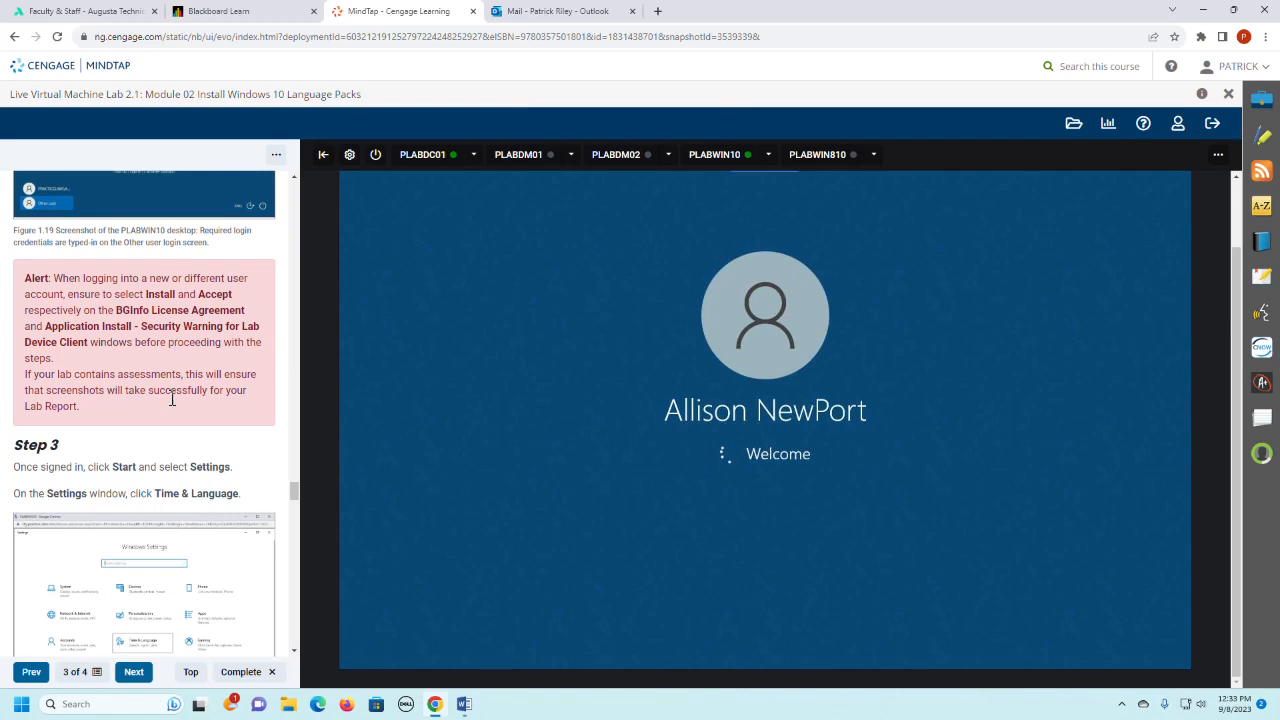
{"action": "scroll", "coordinate": [171, 397], "scroll_direction": "down", "scroll_amount": 2}
{"action": "scroll", "coordinate": [171, 397], "scroll_direction": "up", "scroll_amount": 1}
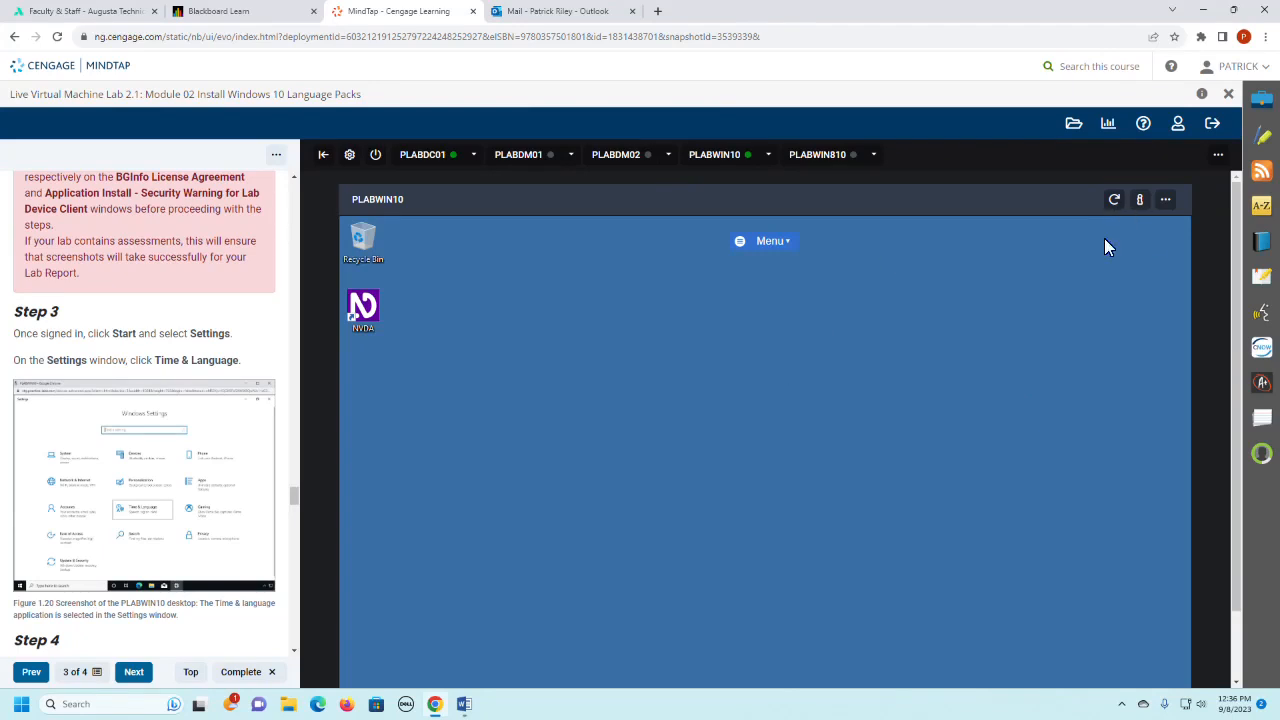
- Open the Language page under Time & Language in the PLABWIN10 Settings and maximize the Settings window
{"action": "scroll", "coordinate": [1240, 258], "scroll_direction": "down", "scroll_amount": 1}
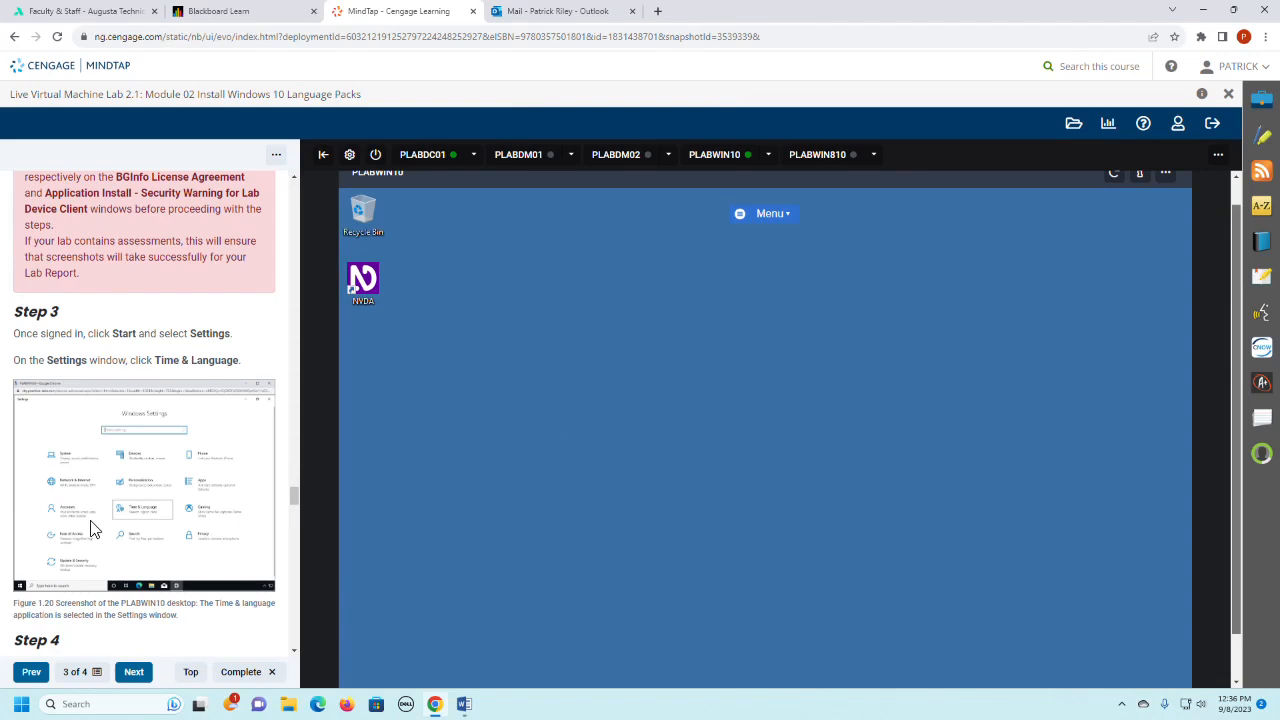
{"action": "scroll", "coordinate": [115, 458], "scroll_direction": "down", "scroll_amount": 2}
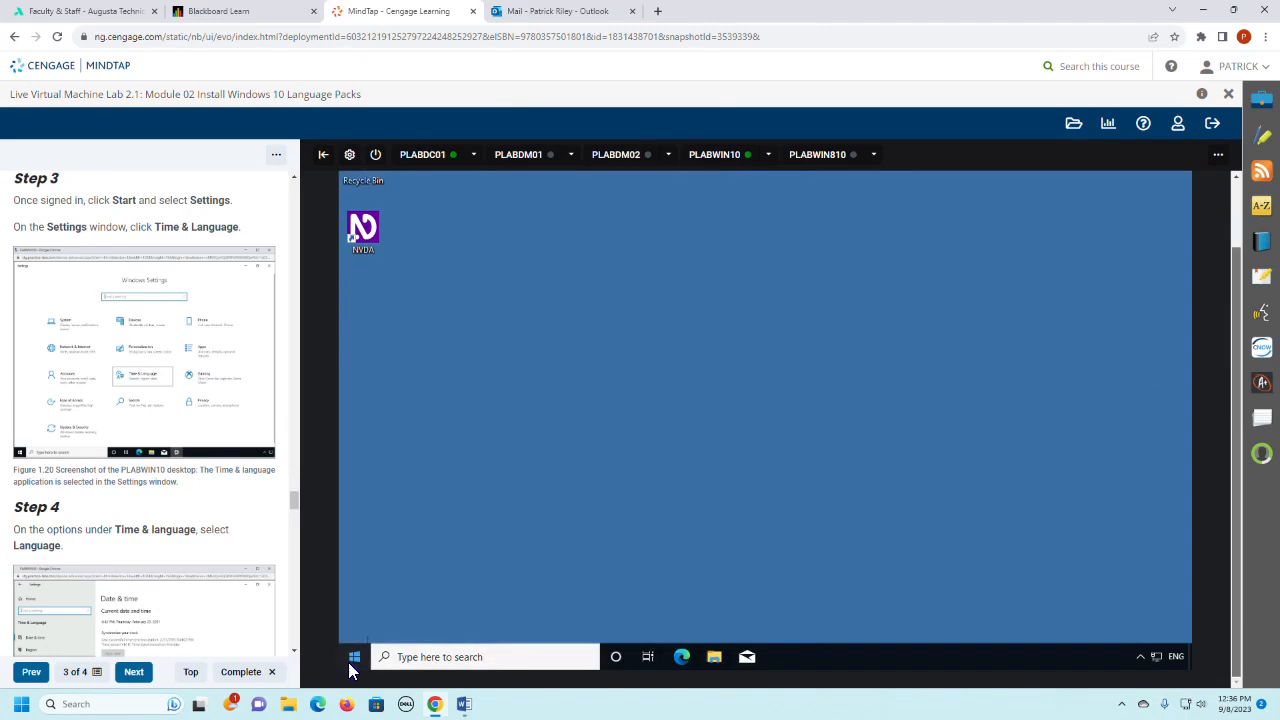
{"action": "right_click", "coordinate": [350, 664]}
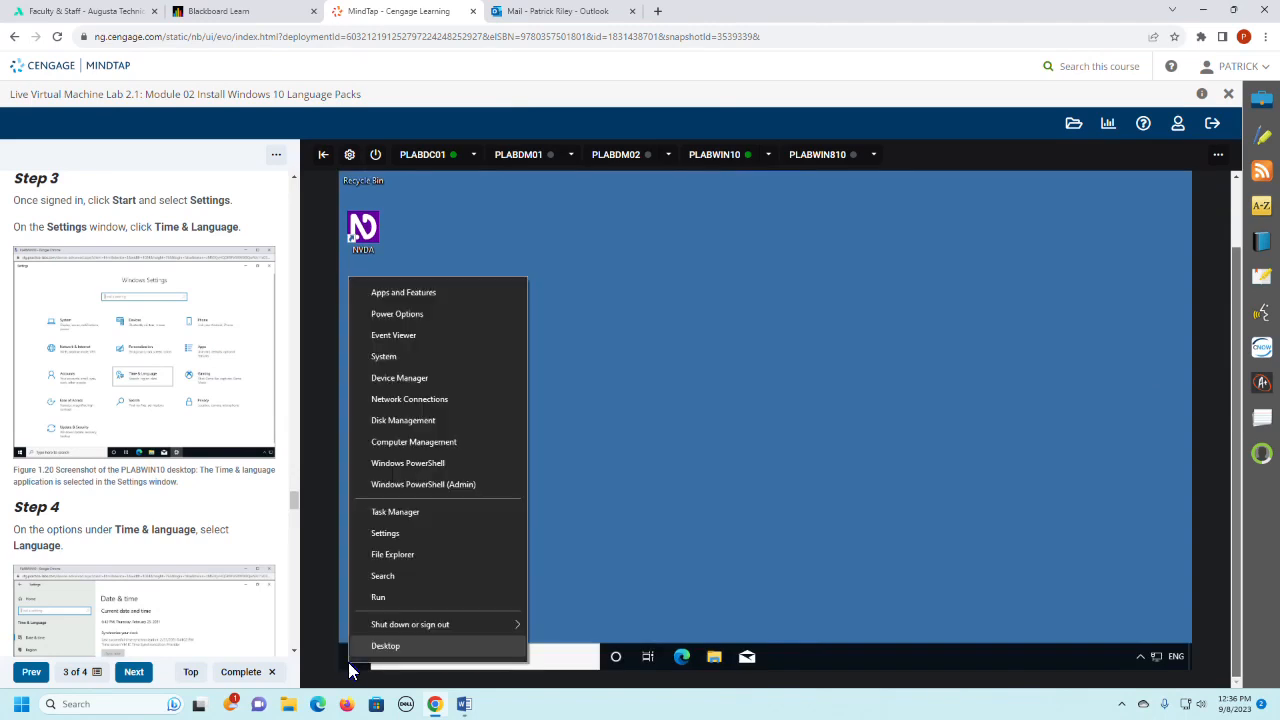
{"action": "left_click", "coordinate": [416, 536]}
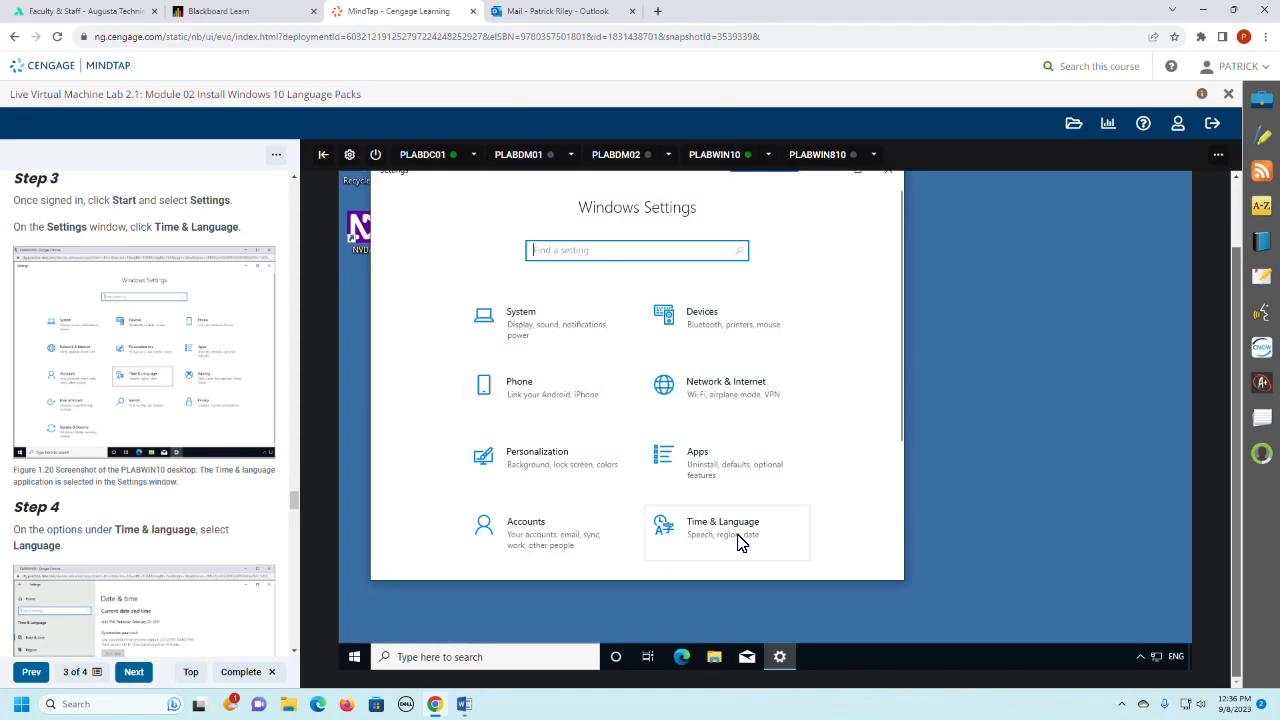
{"action": "left_click", "coordinate": [738, 543]}
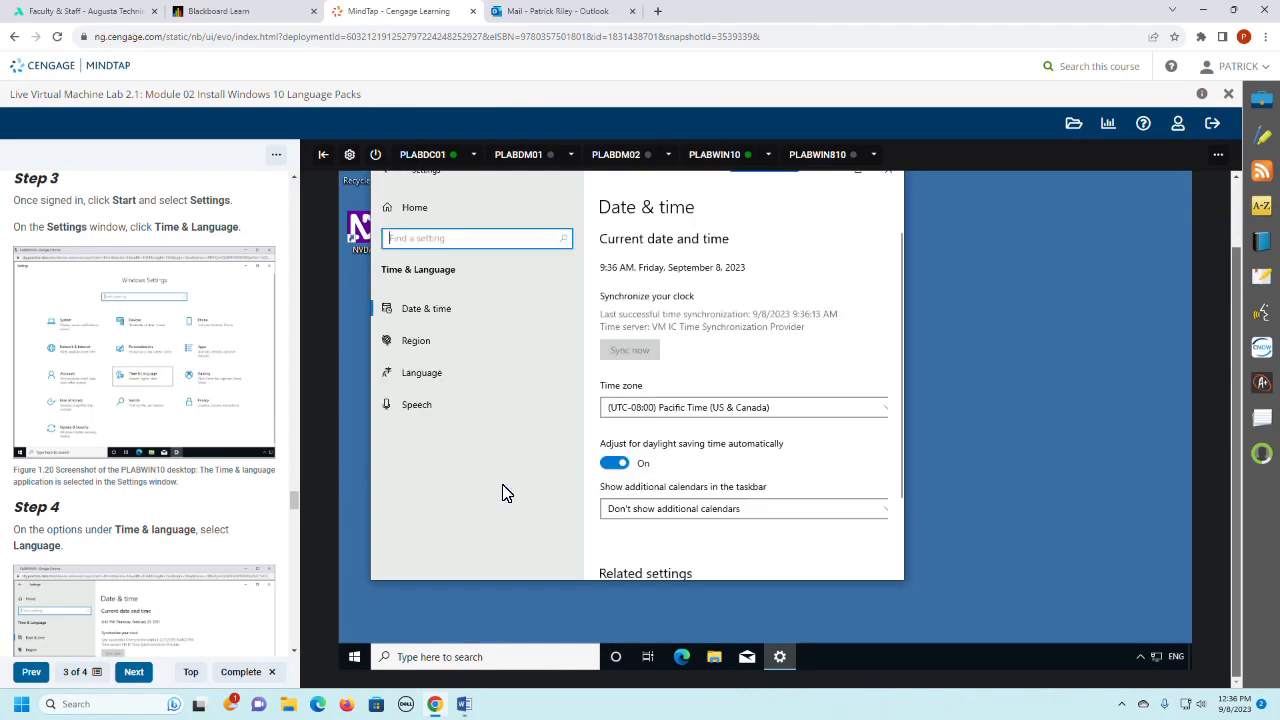
{"action": "scroll", "coordinate": [194, 505], "scroll_direction": "down", "scroll_amount": 1}
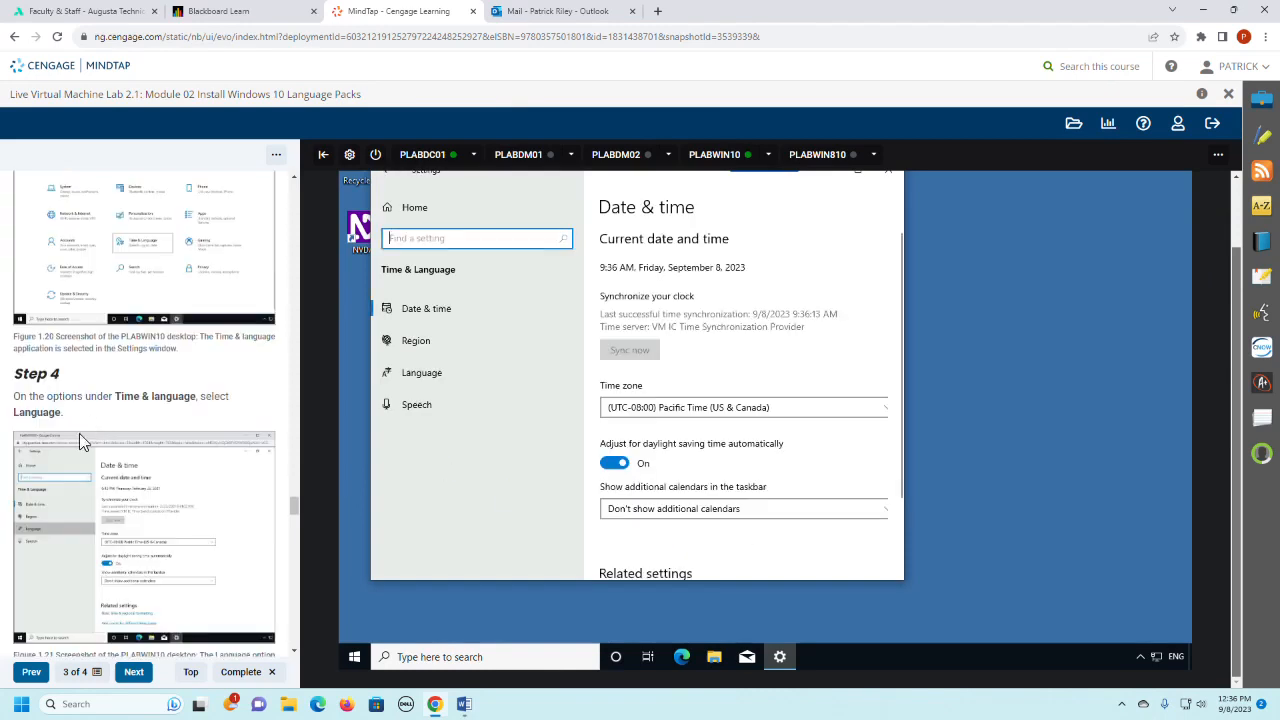
{"action": "left_click", "coordinate": [422, 378]}
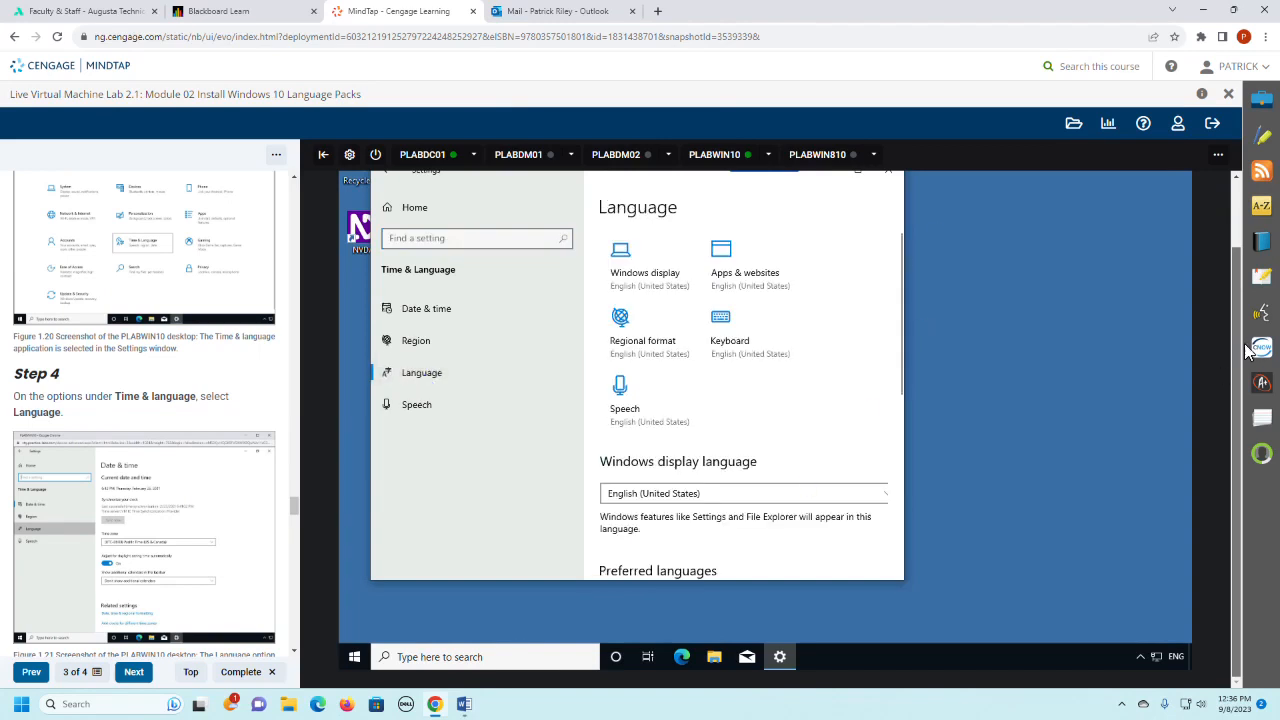
{"action": "scroll", "coordinate": [1246, 350], "scroll_direction": "up", "scroll_amount": 1}
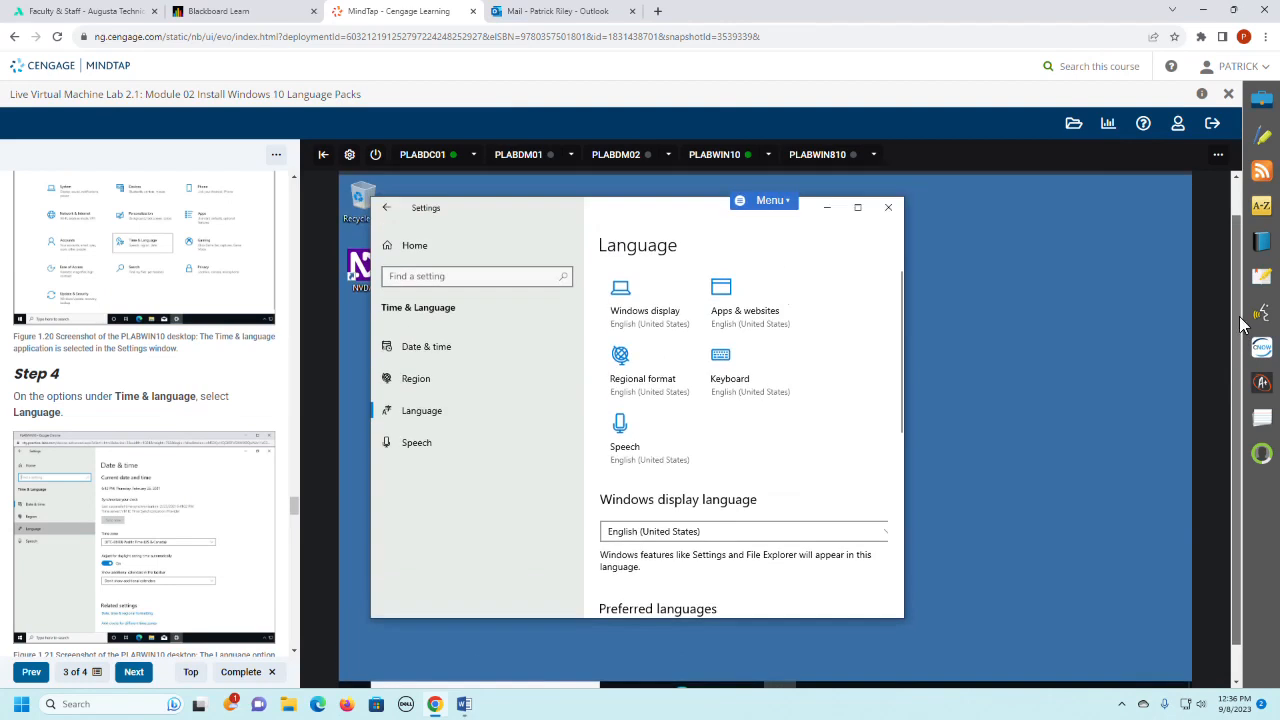
{"action": "left_click", "coordinate": [858, 212]}
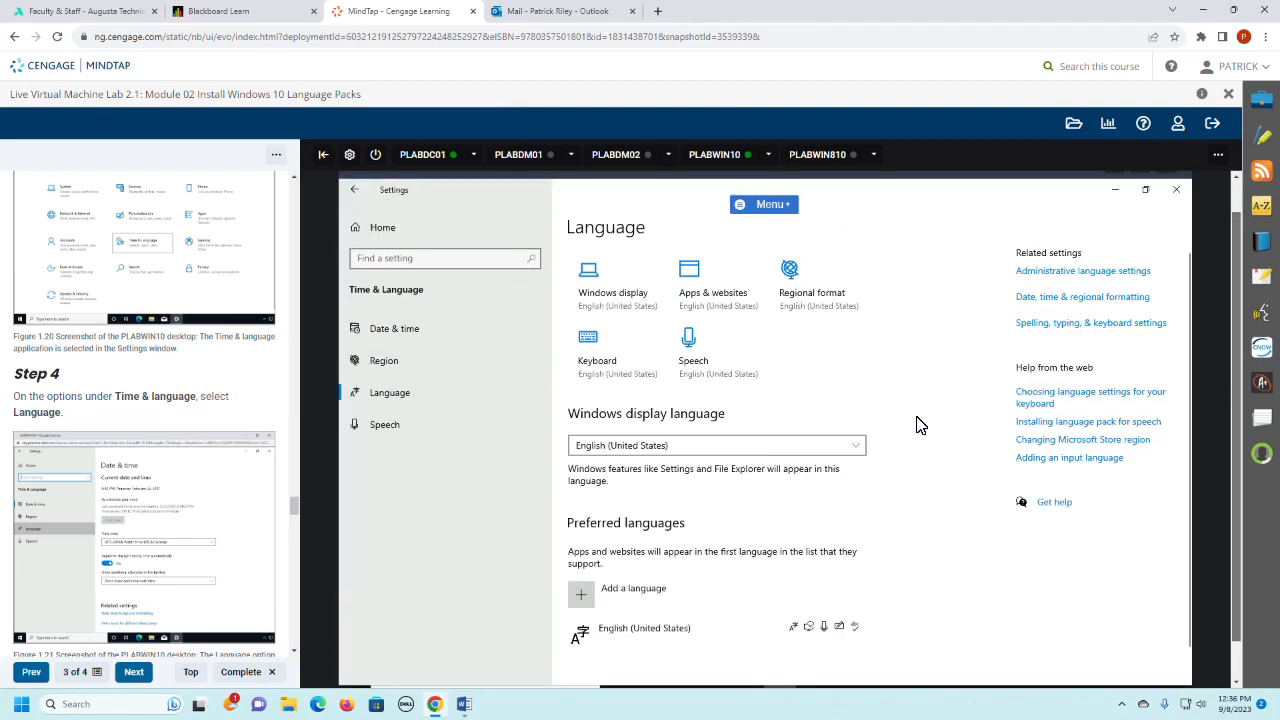
- Read Step 5 of the lab instructions and check which Windows display languages are available for this user
{"action": "scroll", "coordinate": [110, 545], "scroll_direction": "down", "scroll_amount": 2}
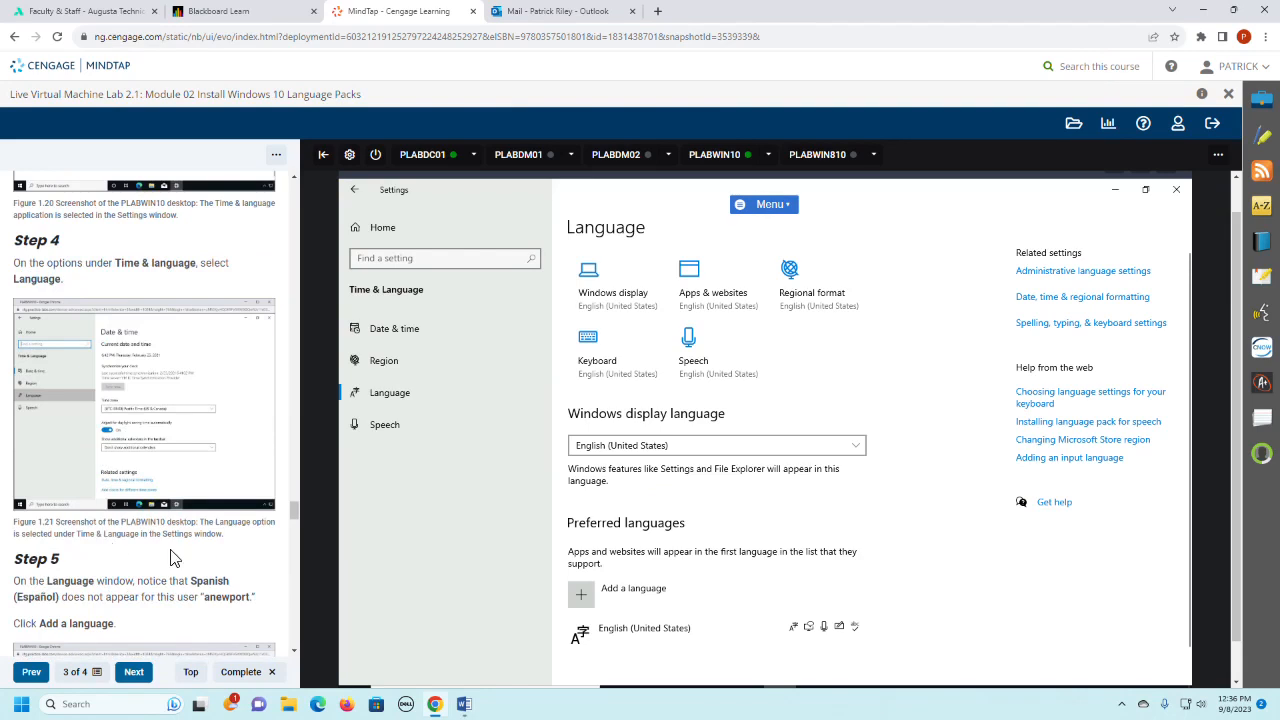
{"action": "scroll", "coordinate": [190, 548], "scroll_direction": "down", "scroll_amount": 2}
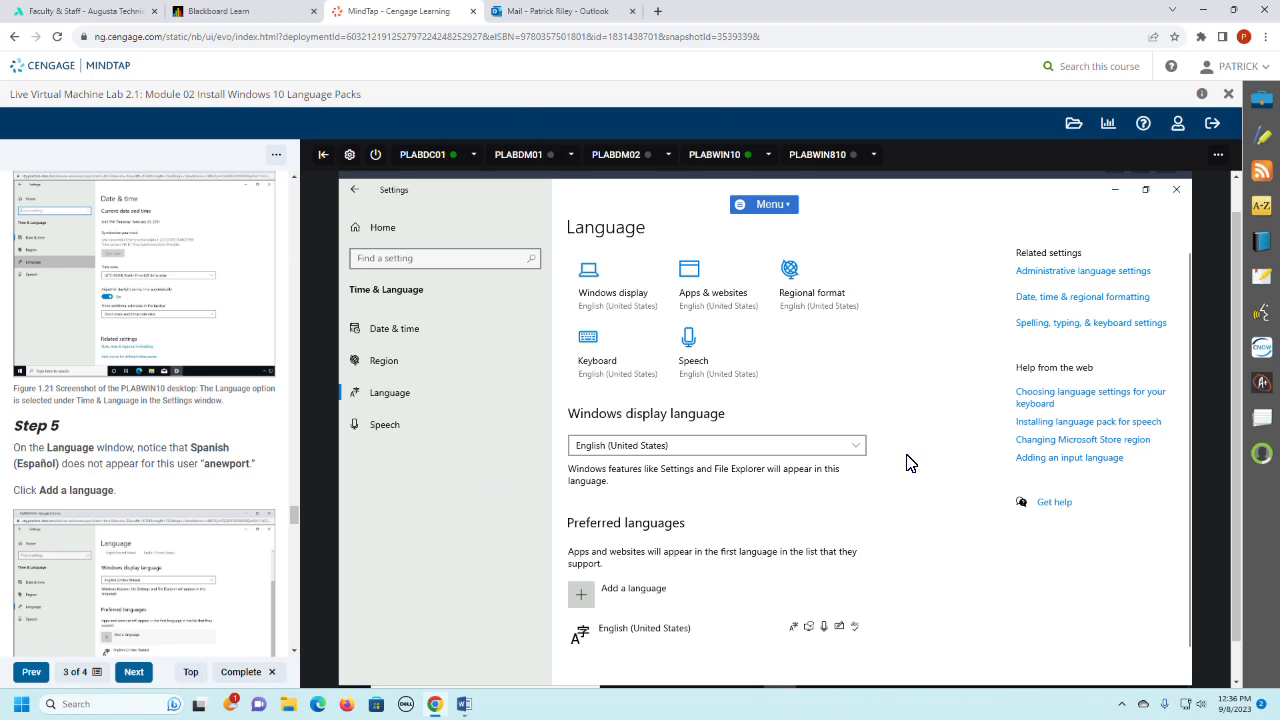
{"action": "left_click", "coordinate": [862, 452]}
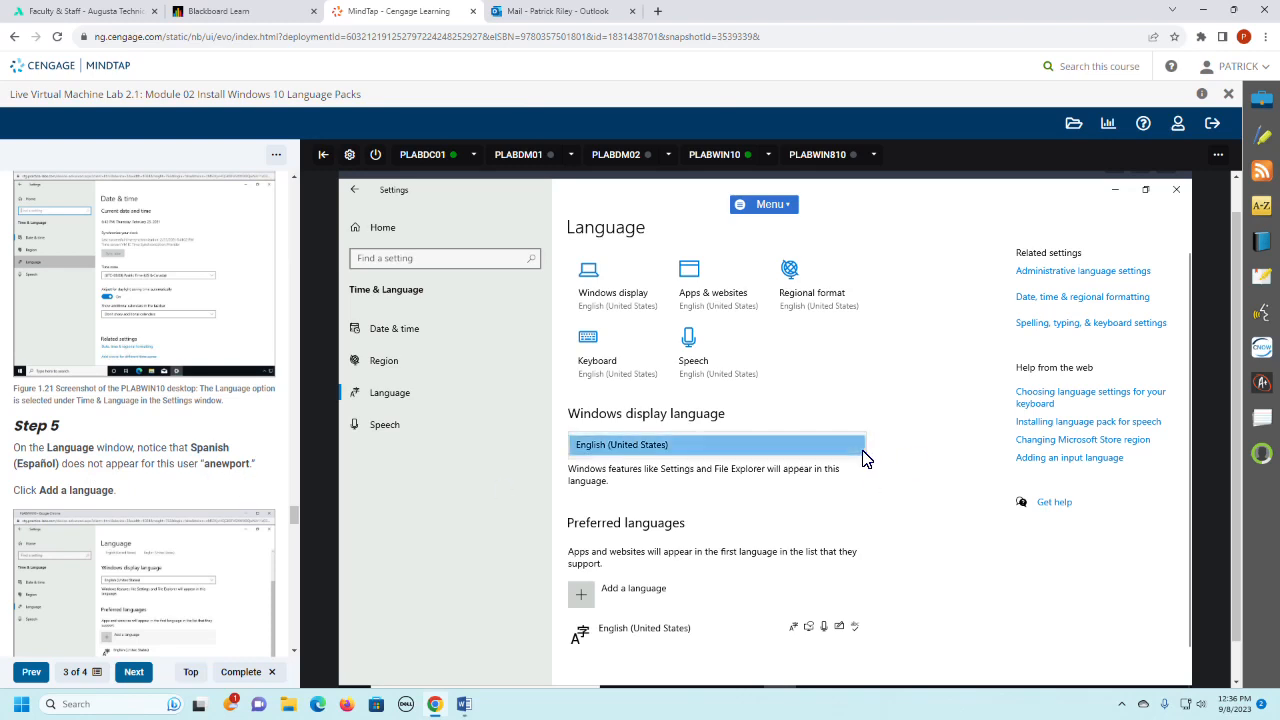
{"action": "left_click", "coordinate": [864, 458]}
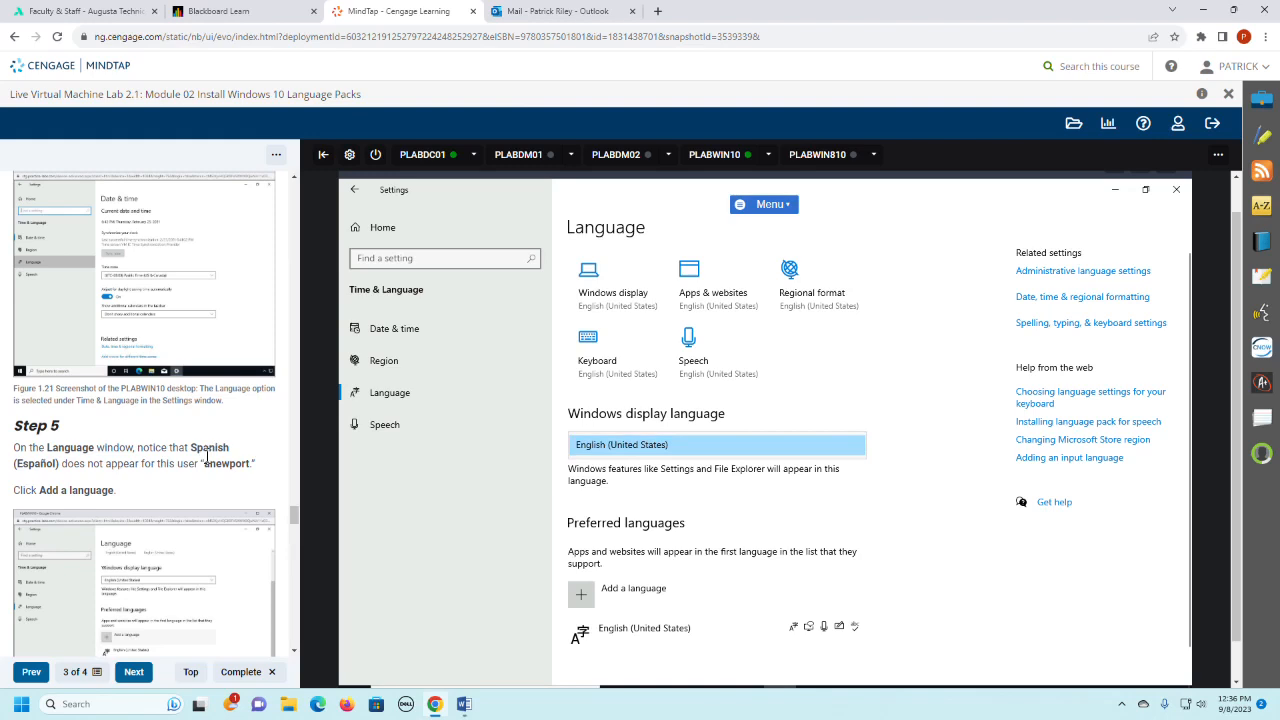
{"action": "scroll", "coordinate": [207, 456], "scroll_direction": "down", "scroll_amount": 2}
{"action": "scroll", "coordinate": [207, 456], "scroll_direction": "down", "scroll_amount": 1}
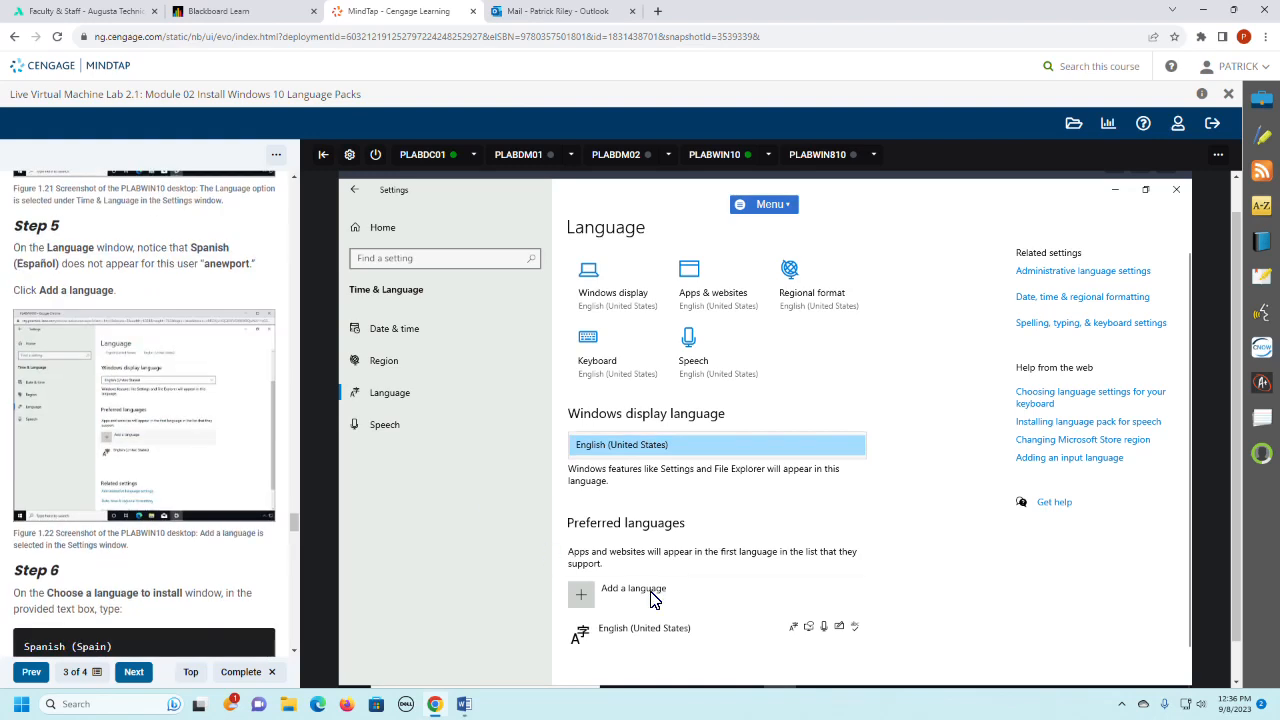
- Start adding a preferred language, search for Spanish (Spain), choose Español (España) and proceed to its installation options
{"action": "left_click", "coordinate": [655, 598]}
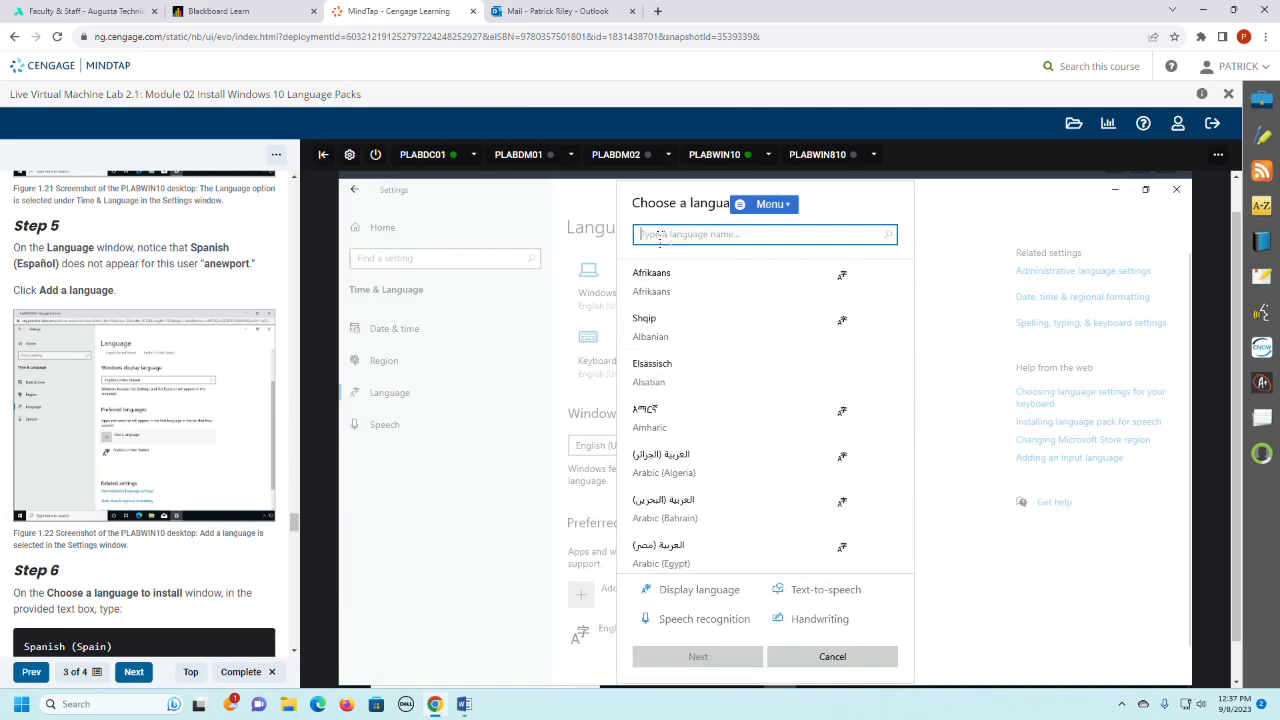
{"action": "type", "text": "Span"}
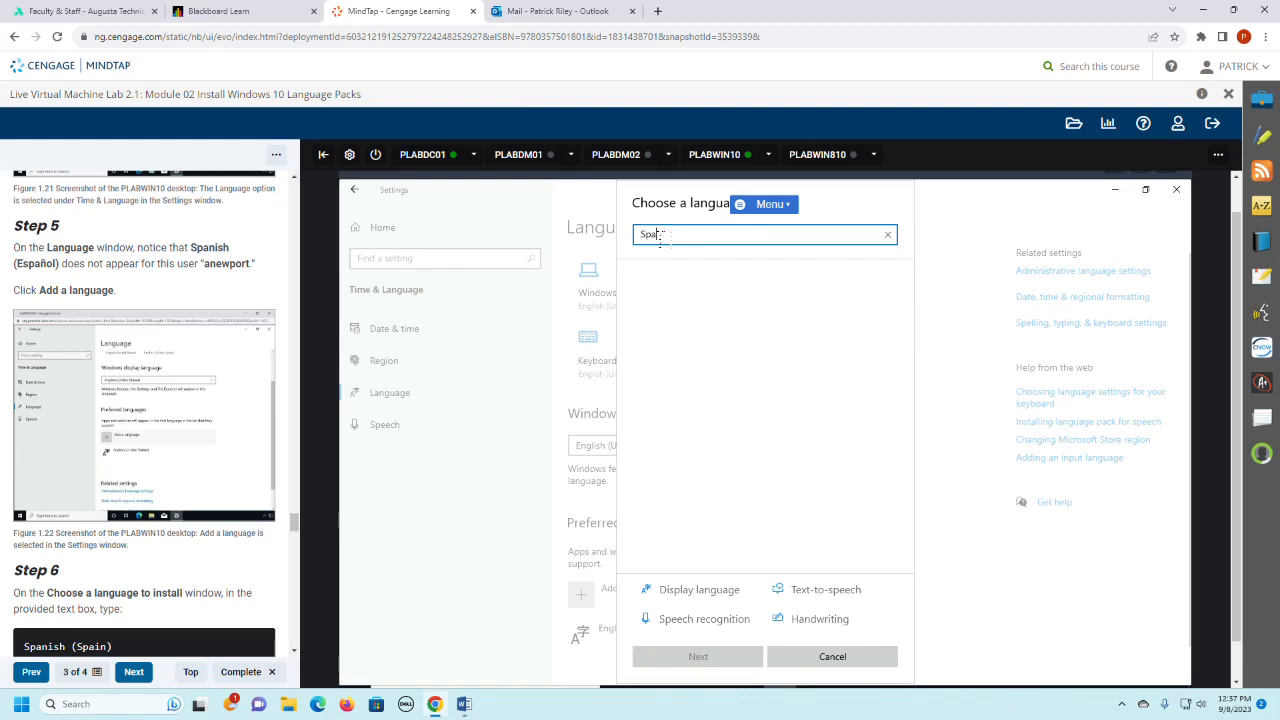
{"action": "type", "text": "ish ("}
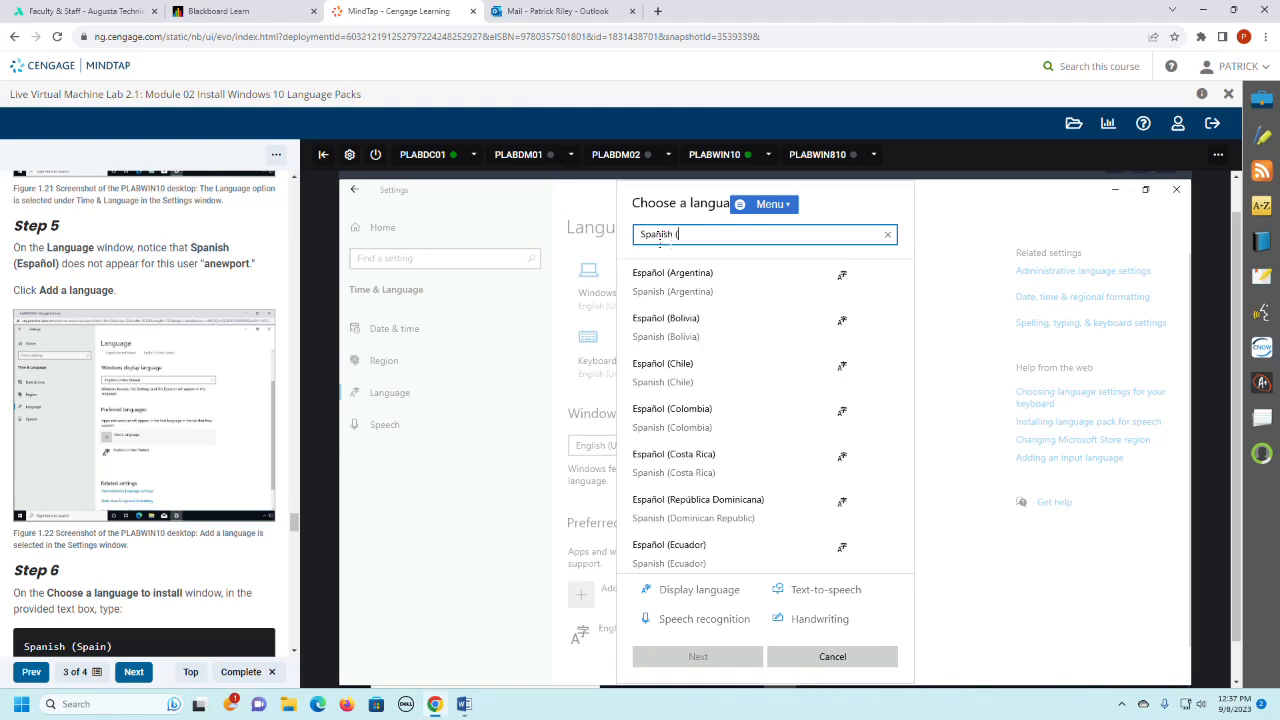
{"action": "type", "text": "Spaoin"}
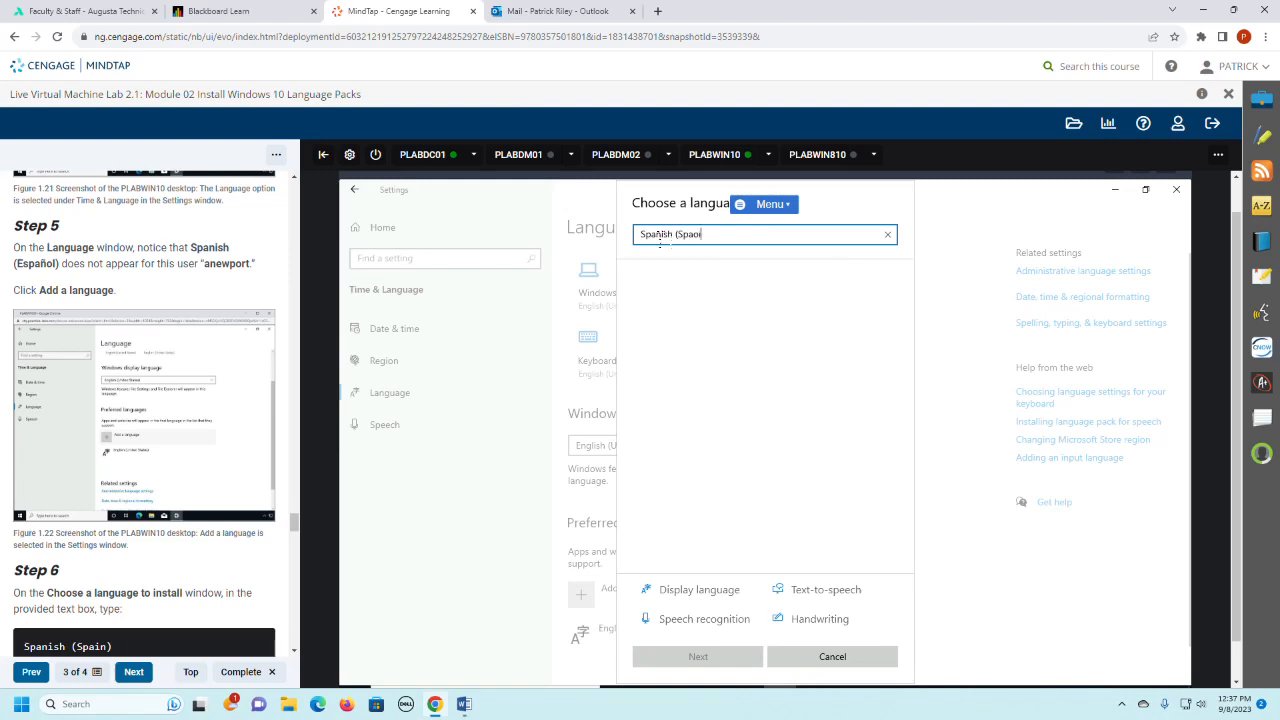
{"action": "key", "text": "BackSpace"}
{"action": "key", "text": "BackSpace"}
{"action": "key", "text": "BackSpace"}
{"action": "type", "text": "in"}
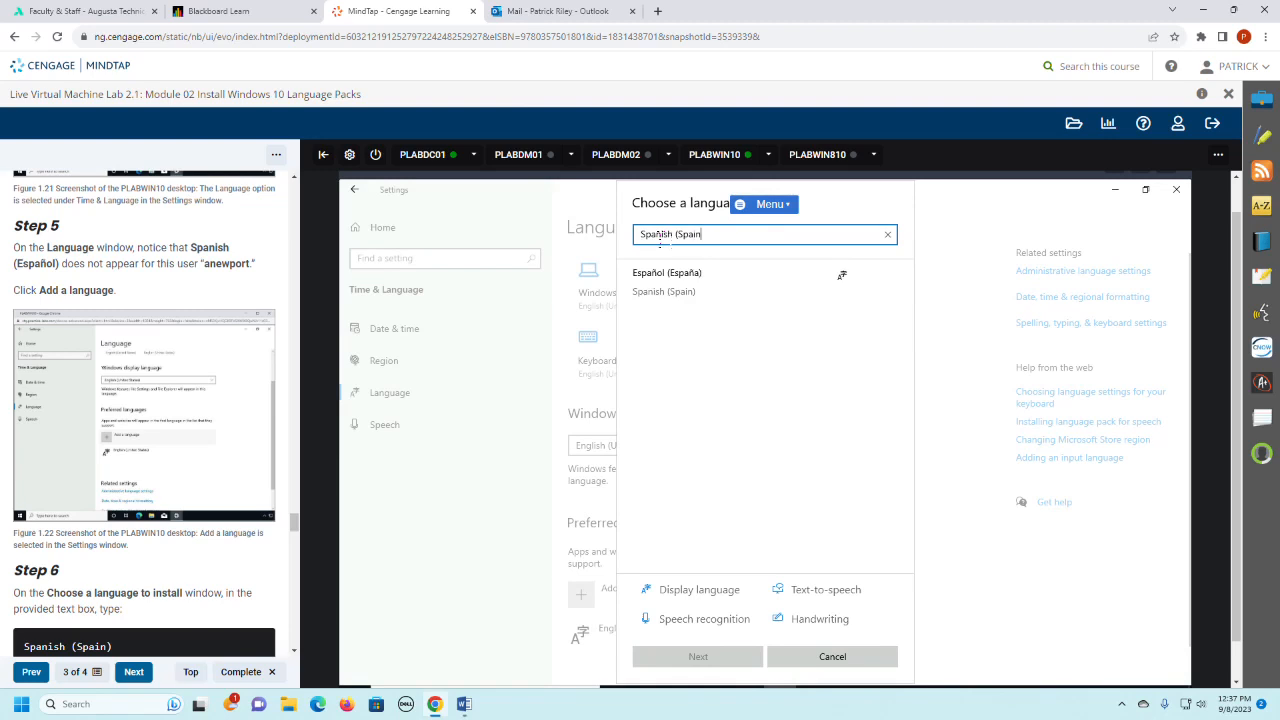
{"action": "type", "text": ")"}
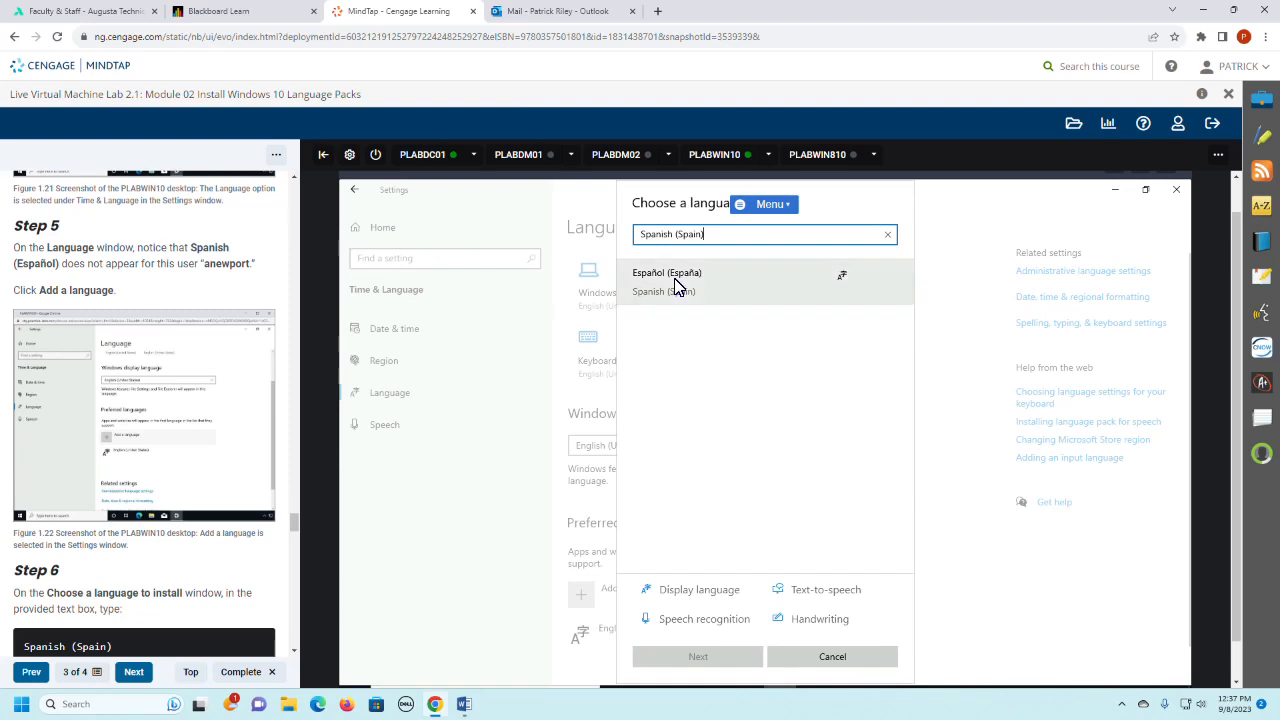
{"action": "left_click", "coordinate": [674, 280]}
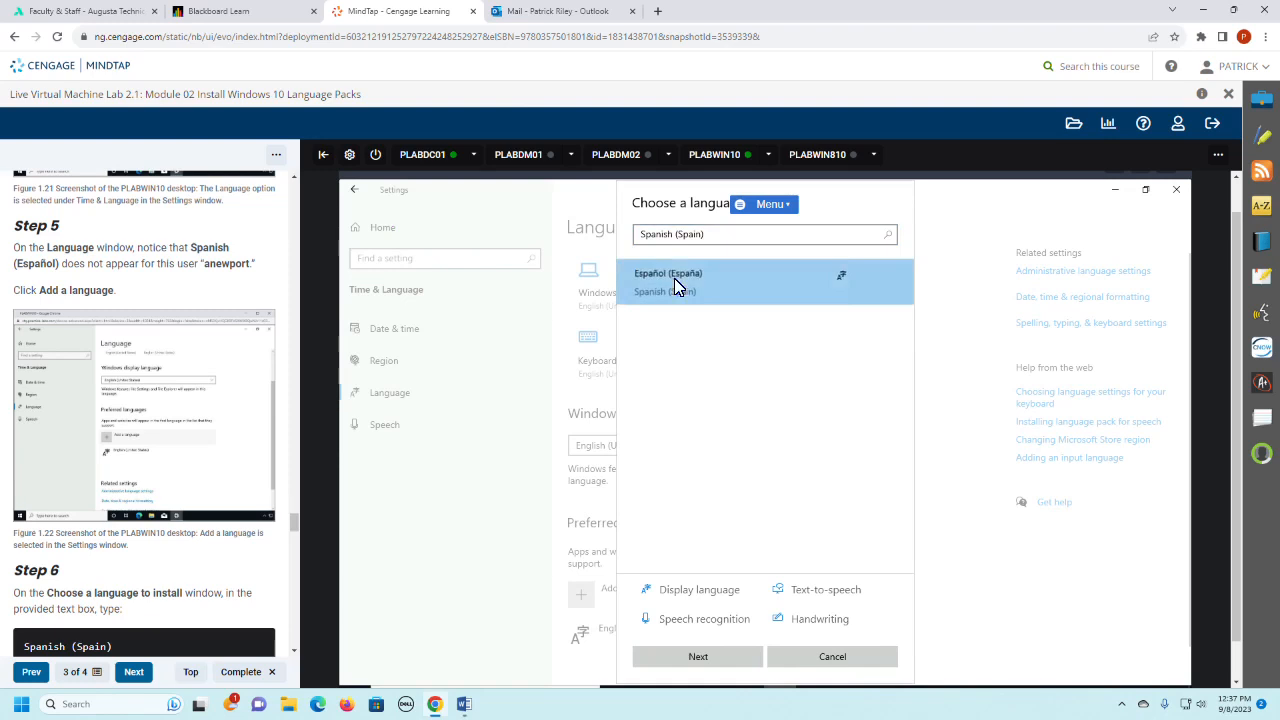
{"action": "left_click", "coordinate": [706, 658]}
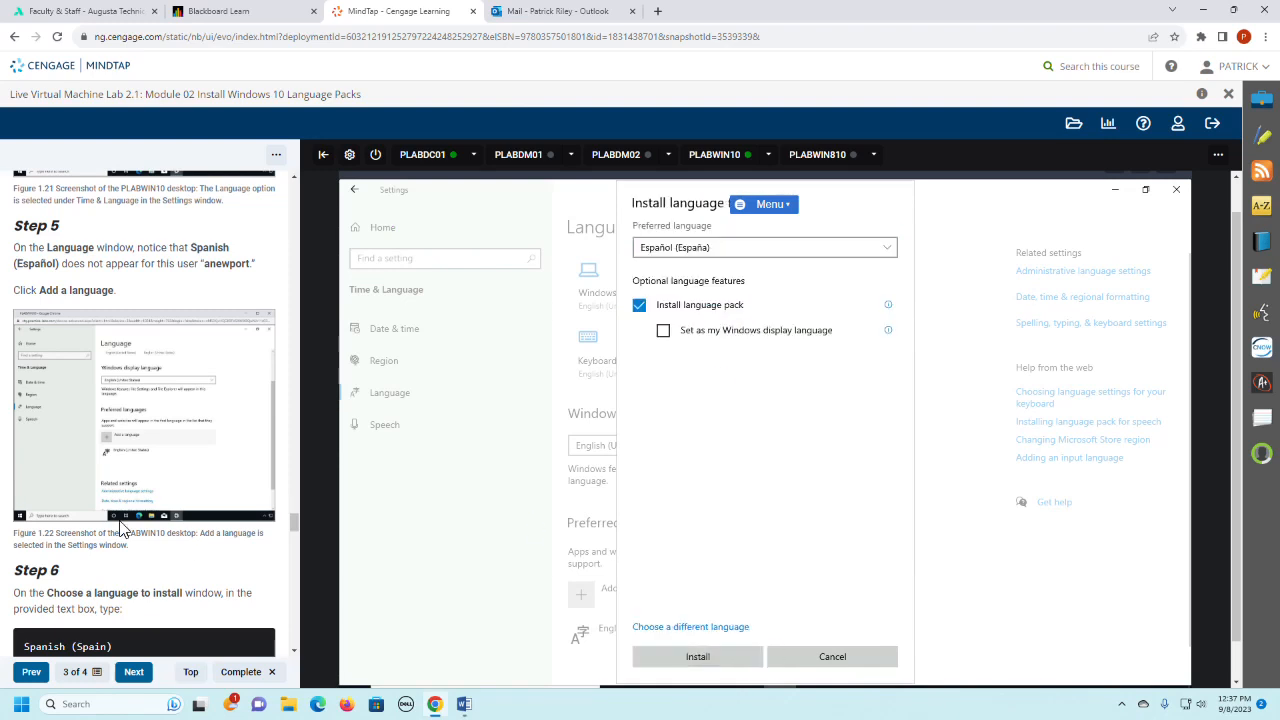
{"action": "scroll", "coordinate": [128, 522], "scroll_direction": "down", "scroll_amount": 3}
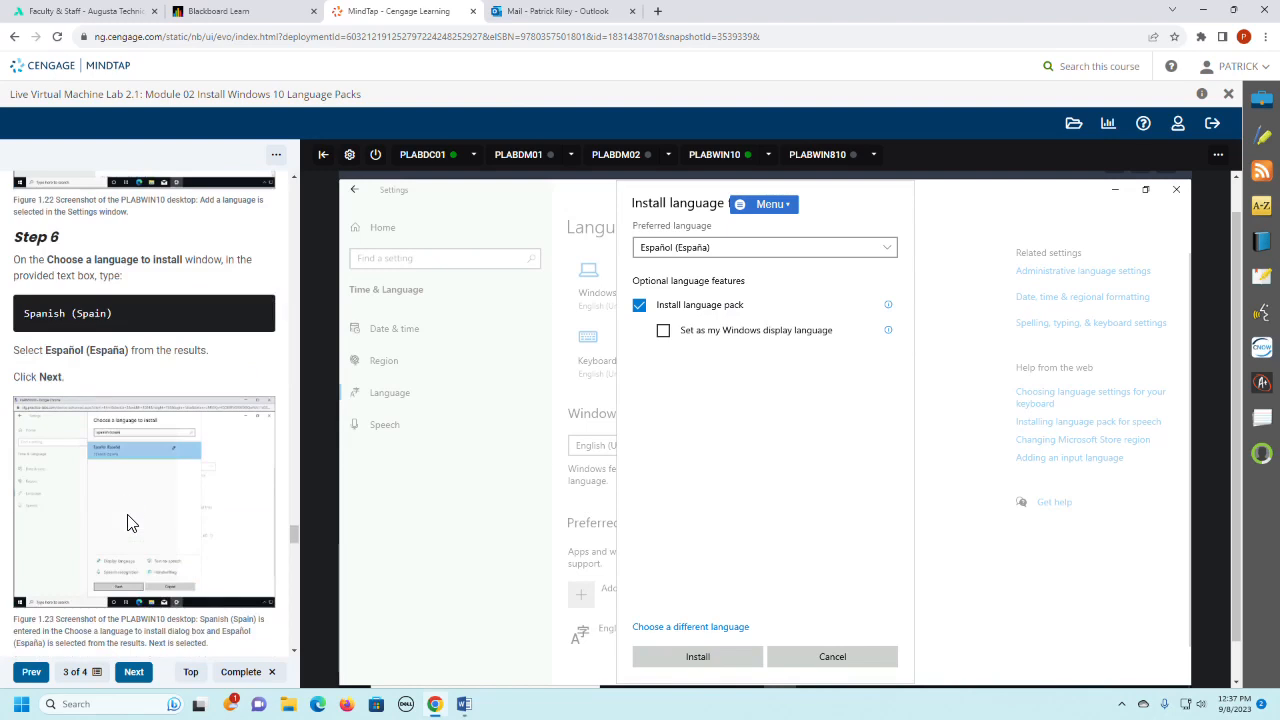
- Install the Español (España) language pack, leaving the option to set it as the Windows display language unselected
{"action": "scroll", "coordinate": [128, 522], "scroll_direction": "down", "scroll_amount": 2}
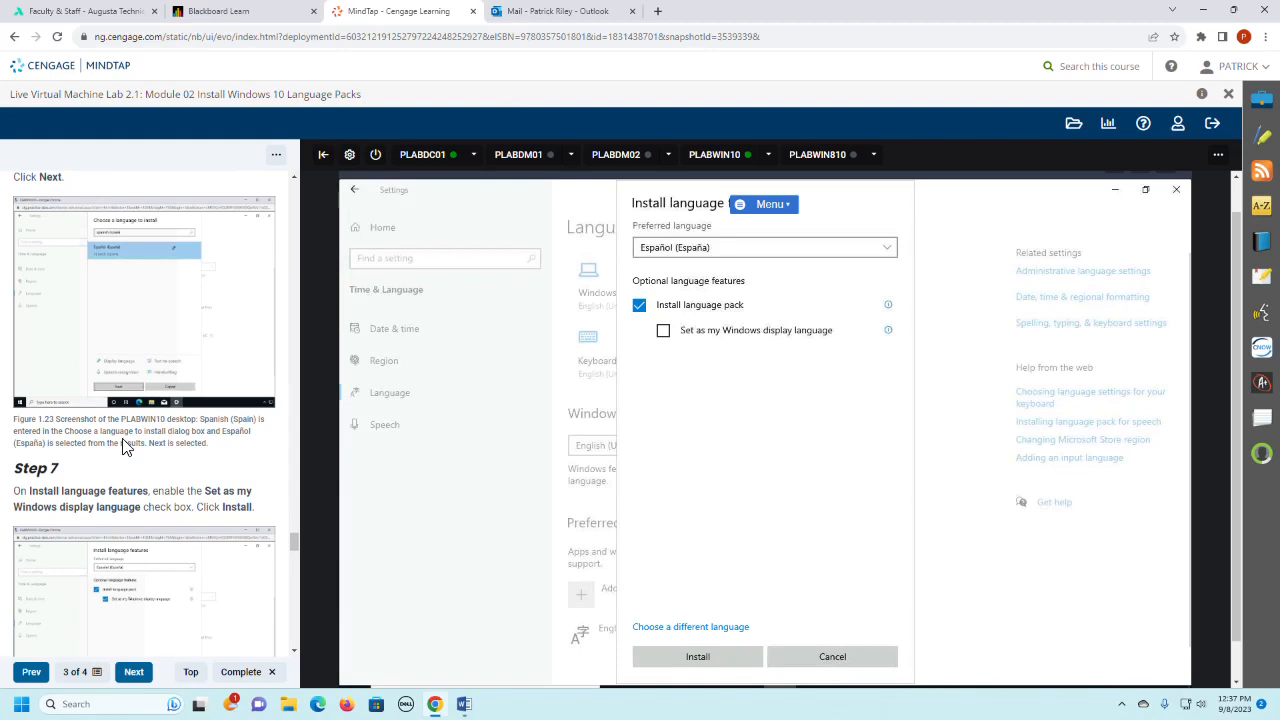
{"action": "scroll", "coordinate": [124, 445], "scroll_direction": "up", "scroll_amount": 2}
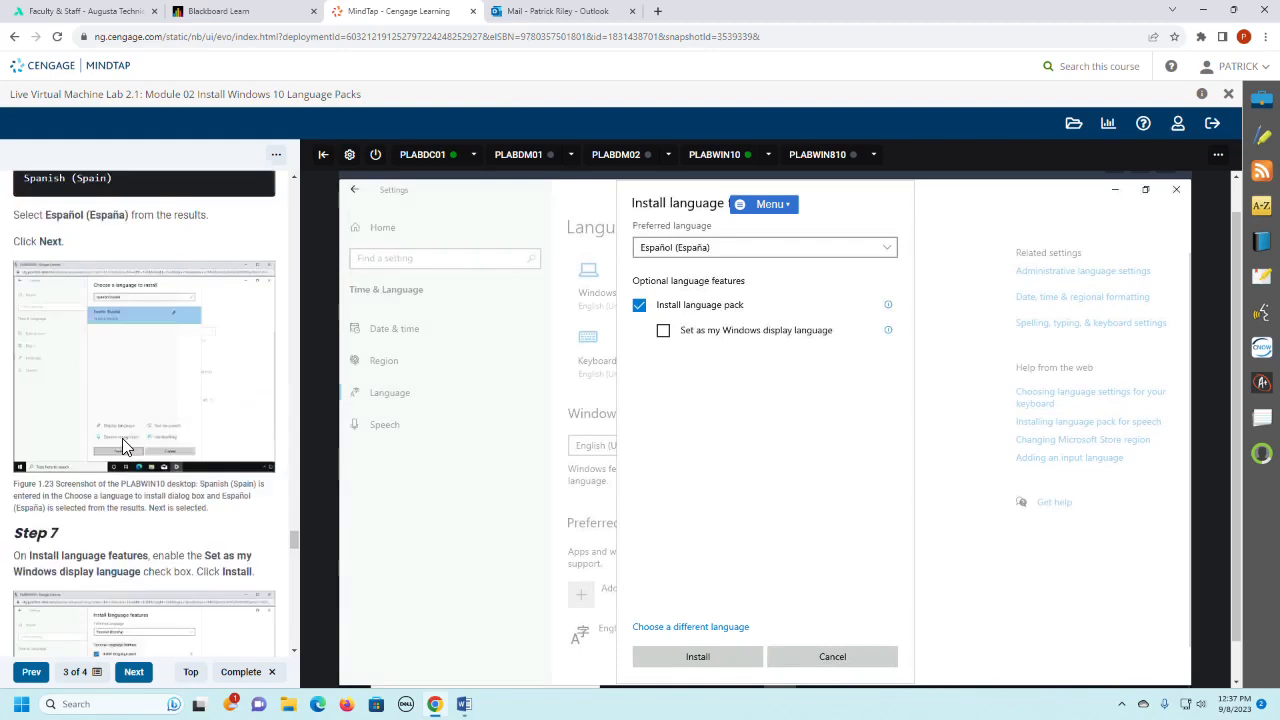
{"action": "left_click", "coordinate": [695, 660]}
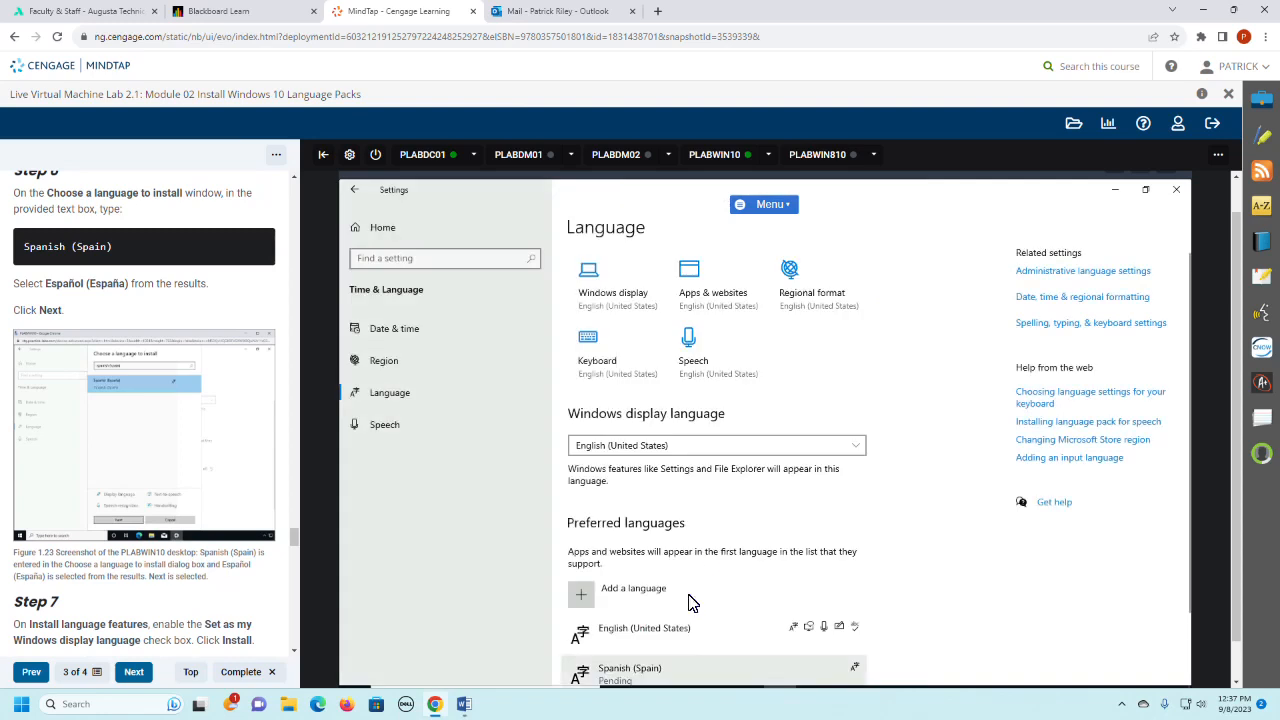
{"action": "scroll", "coordinate": [794, 560], "scroll_direction": "down", "scroll_amount": 2}
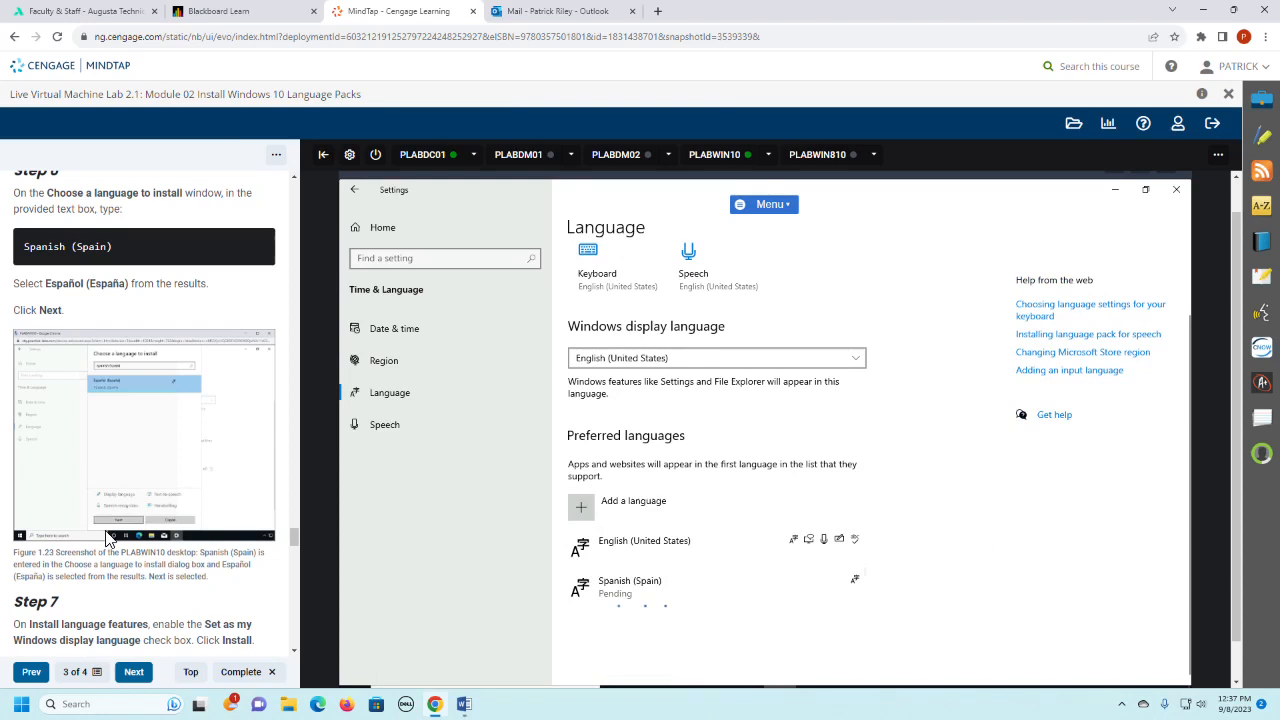
- Check Step 7 of the lab instructions and set the Windows display language to Español (España)
{"action": "scroll", "coordinate": [108, 538], "scroll_direction": "down", "scroll_amount": 1}
{"action": "scroll", "coordinate": [108, 538], "scroll_direction": "down", "scroll_amount": 1}
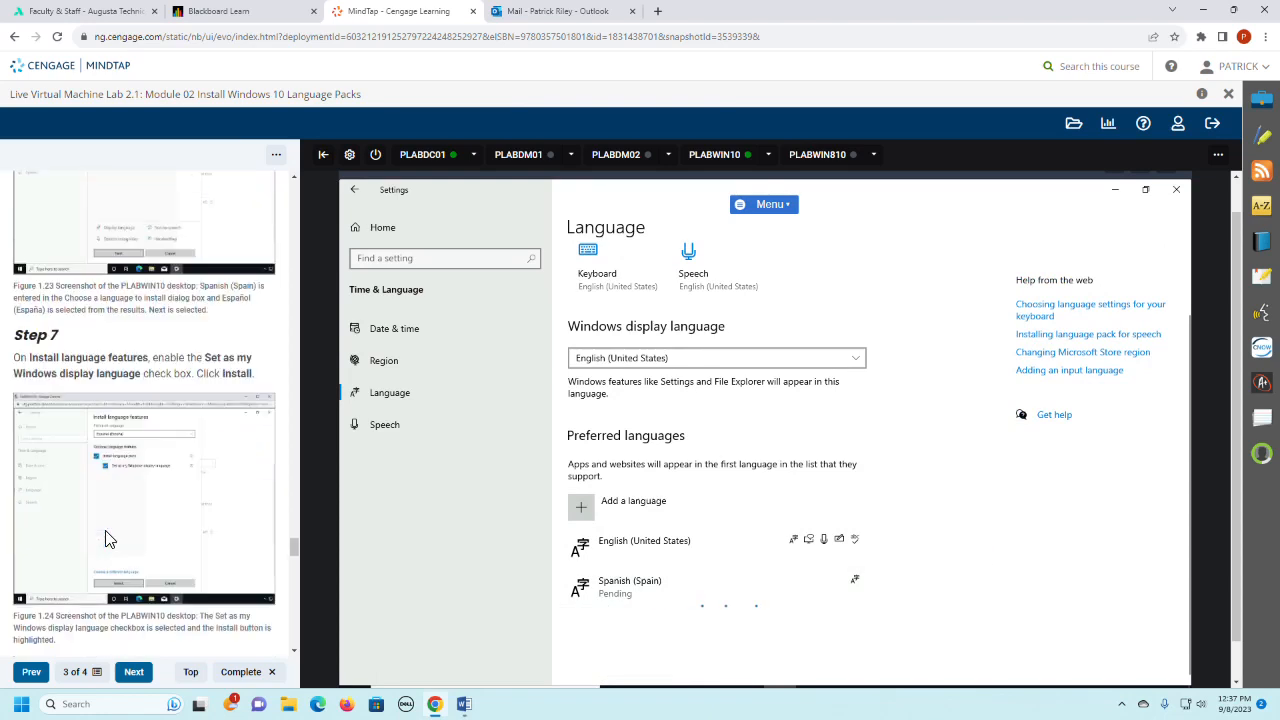
{"action": "left_click", "coordinate": [624, 597]}
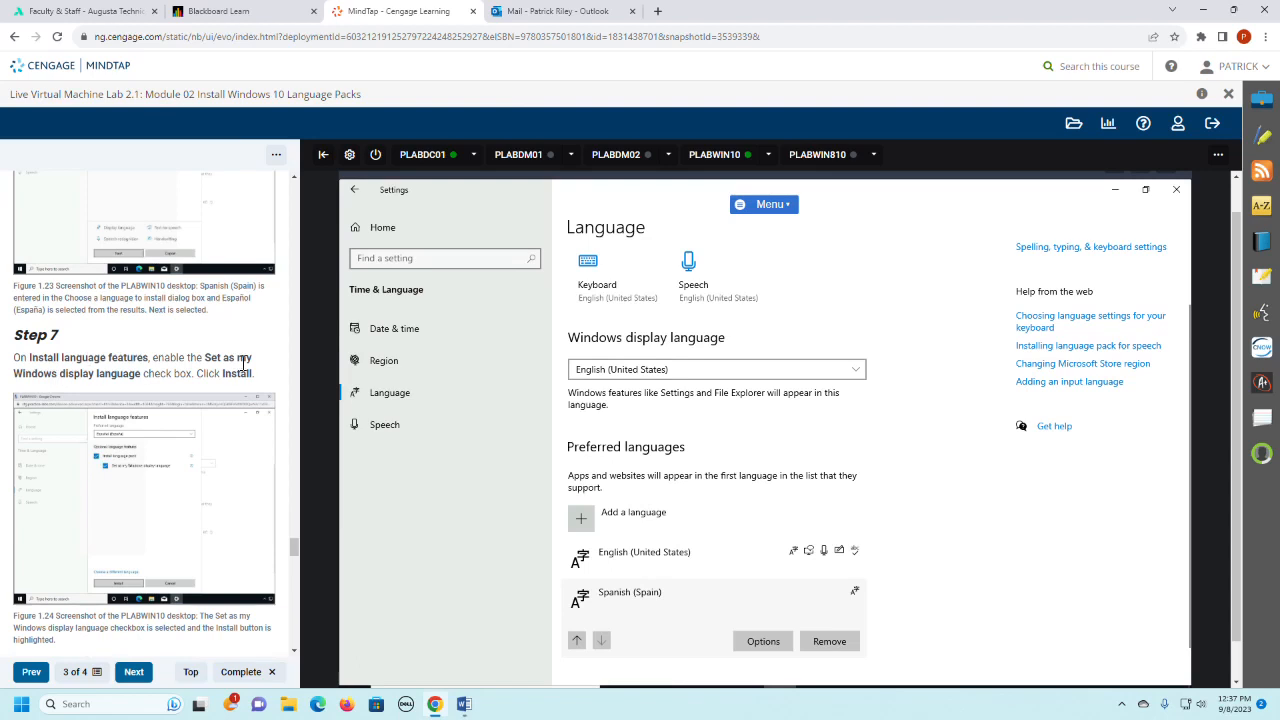
{"action": "left_click", "coordinate": [707, 374]}
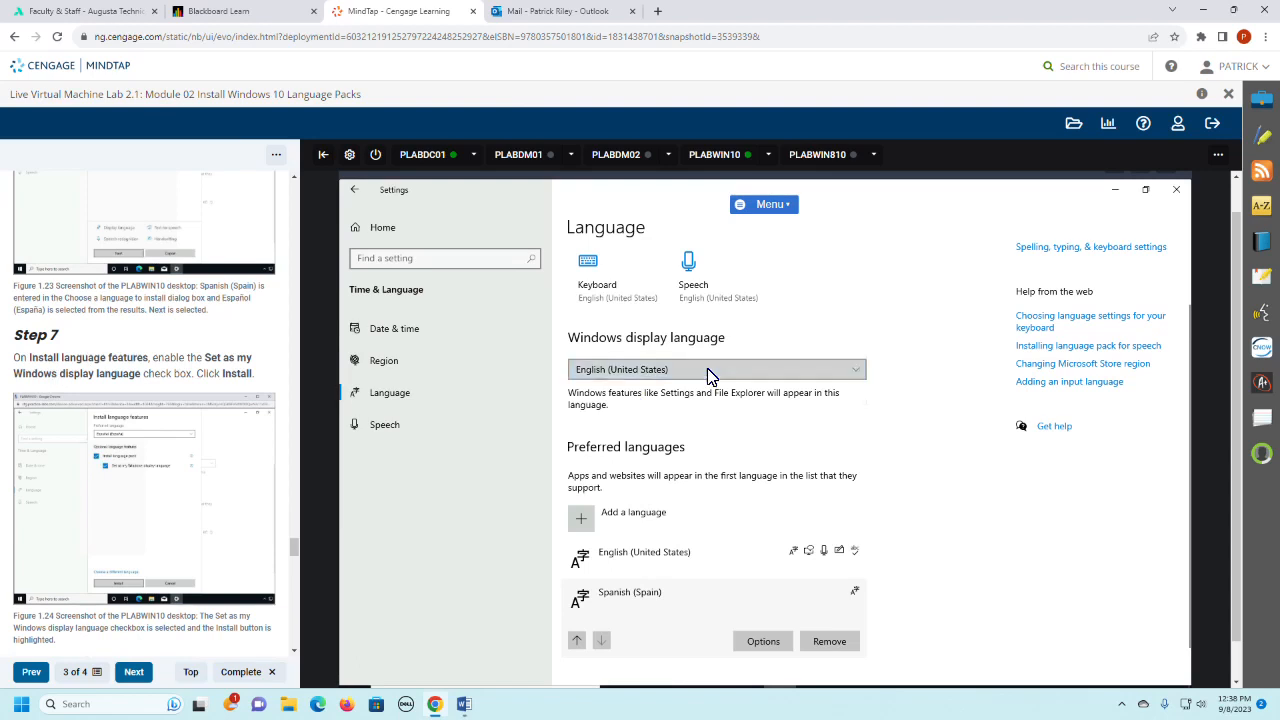
{"action": "left_click", "coordinate": [599, 396]}
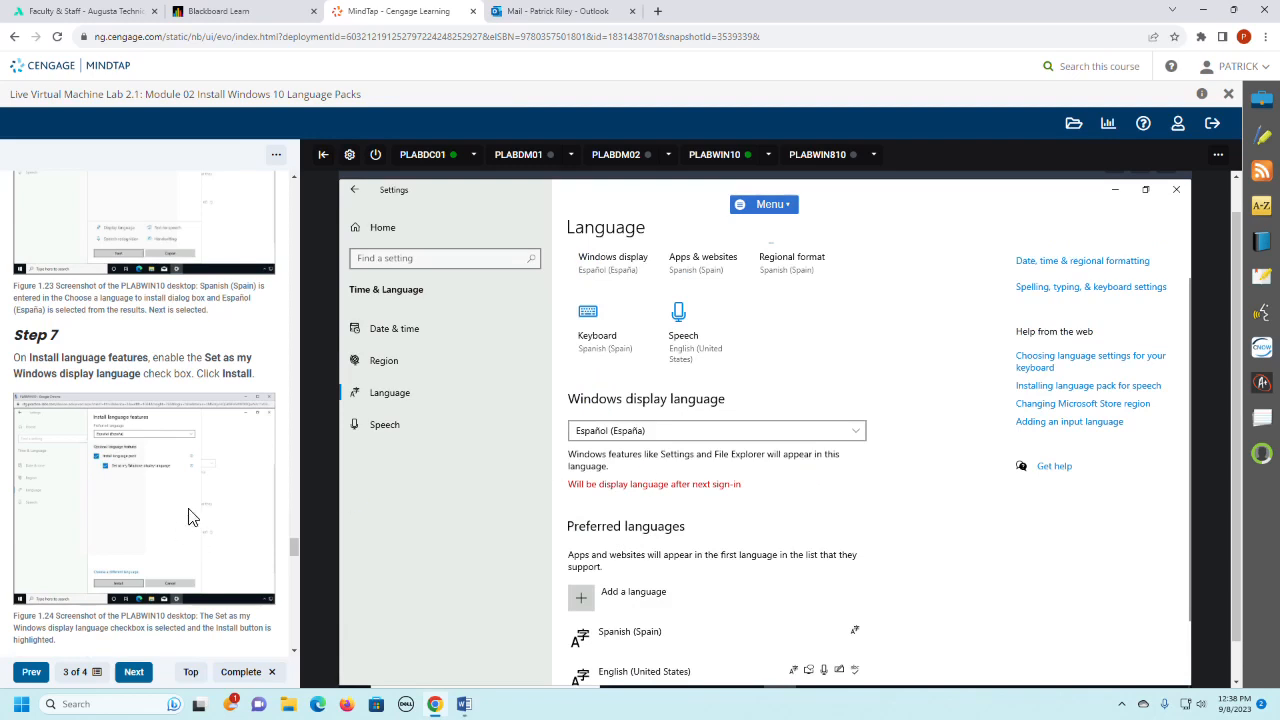
- Read Steps 8 and 9 of the lab instructions and compare them with the status of Spanish (Spain) in the preferred languages
{"action": "scroll", "coordinate": [193, 516], "scroll_direction": "down", "scroll_amount": 3}
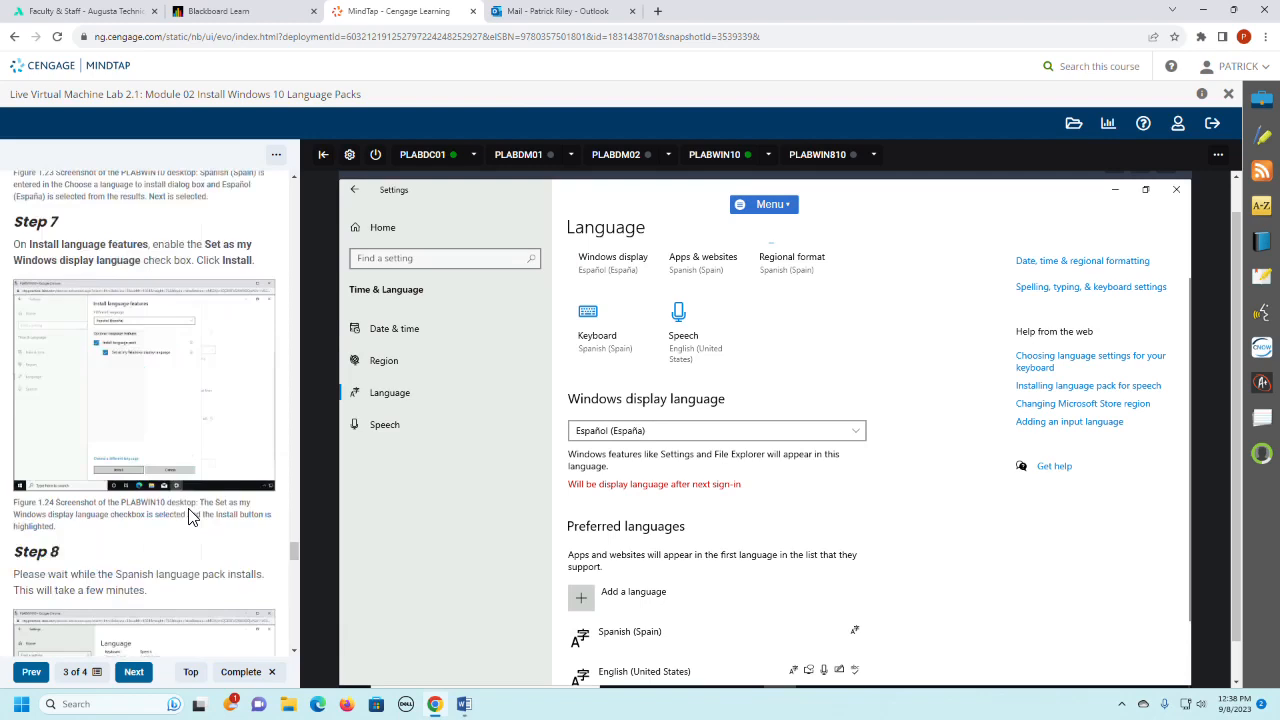
{"action": "scroll", "coordinate": [193, 516], "scroll_direction": "down", "scroll_amount": 1}
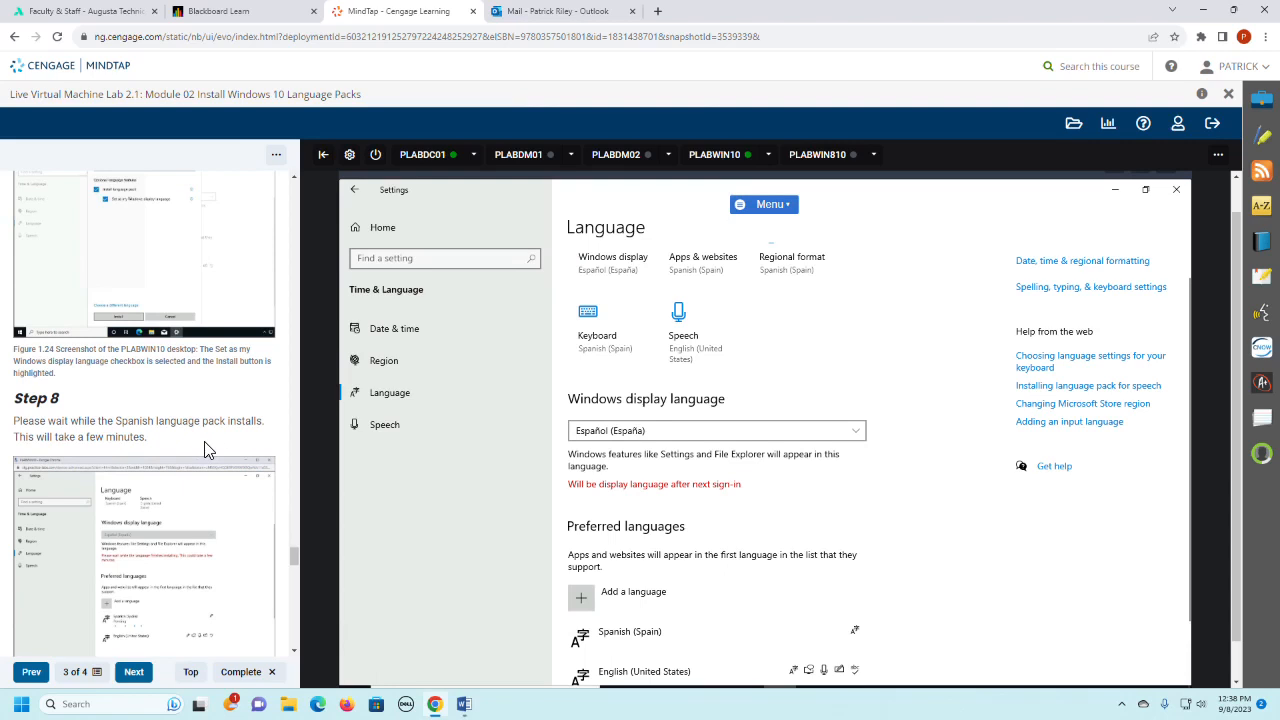
{"action": "scroll", "coordinate": [207, 450], "scroll_direction": "down", "scroll_amount": 2}
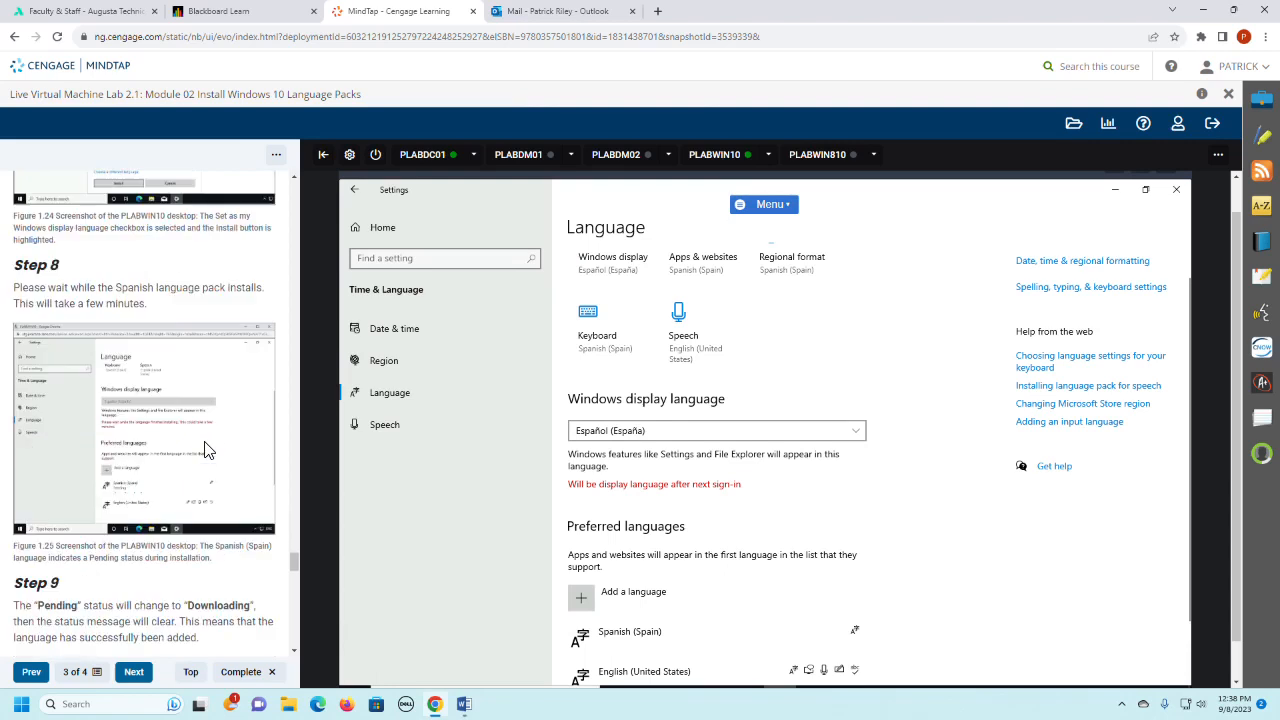
{"action": "scroll", "coordinate": [207, 450], "scroll_direction": "up", "scroll_amount": 1}
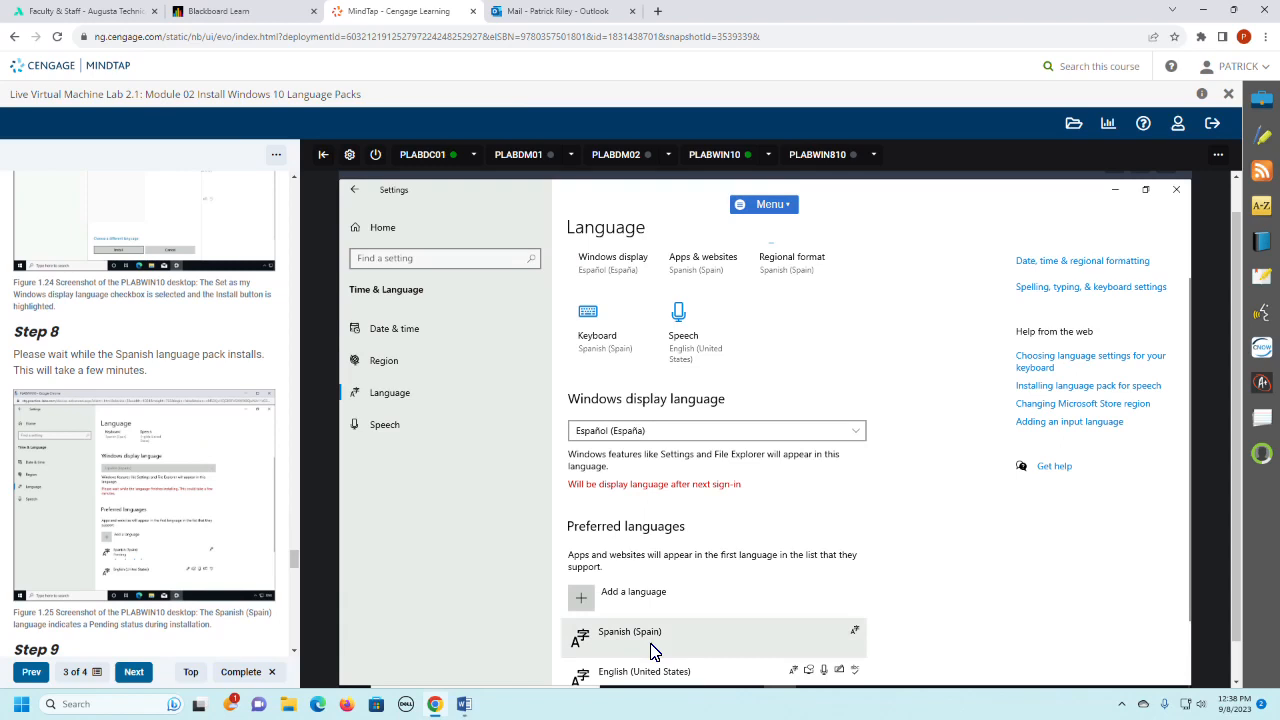
{"action": "scroll", "coordinate": [143, 440], "scroll_direction": "down", "scroll_amount": 2}
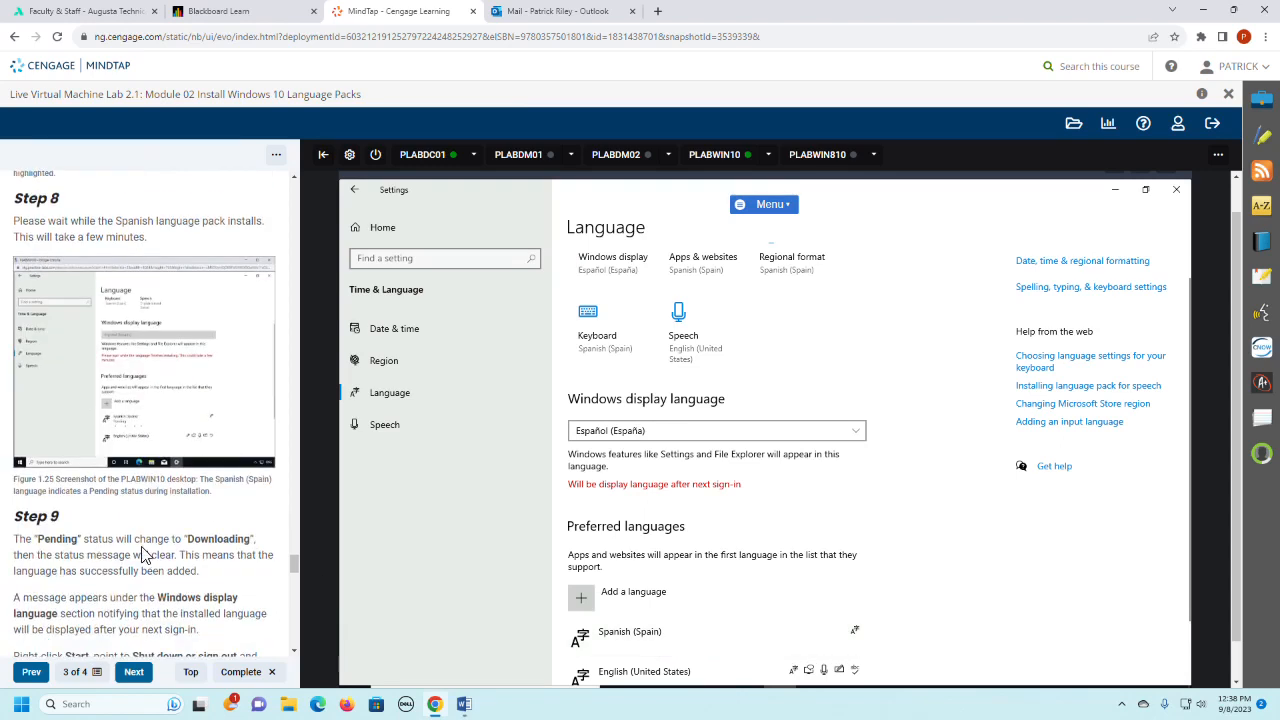
{"action": "scroll", "coordinate": [143, 553], "scroll_direction": "down", "scroll_amount": 2}
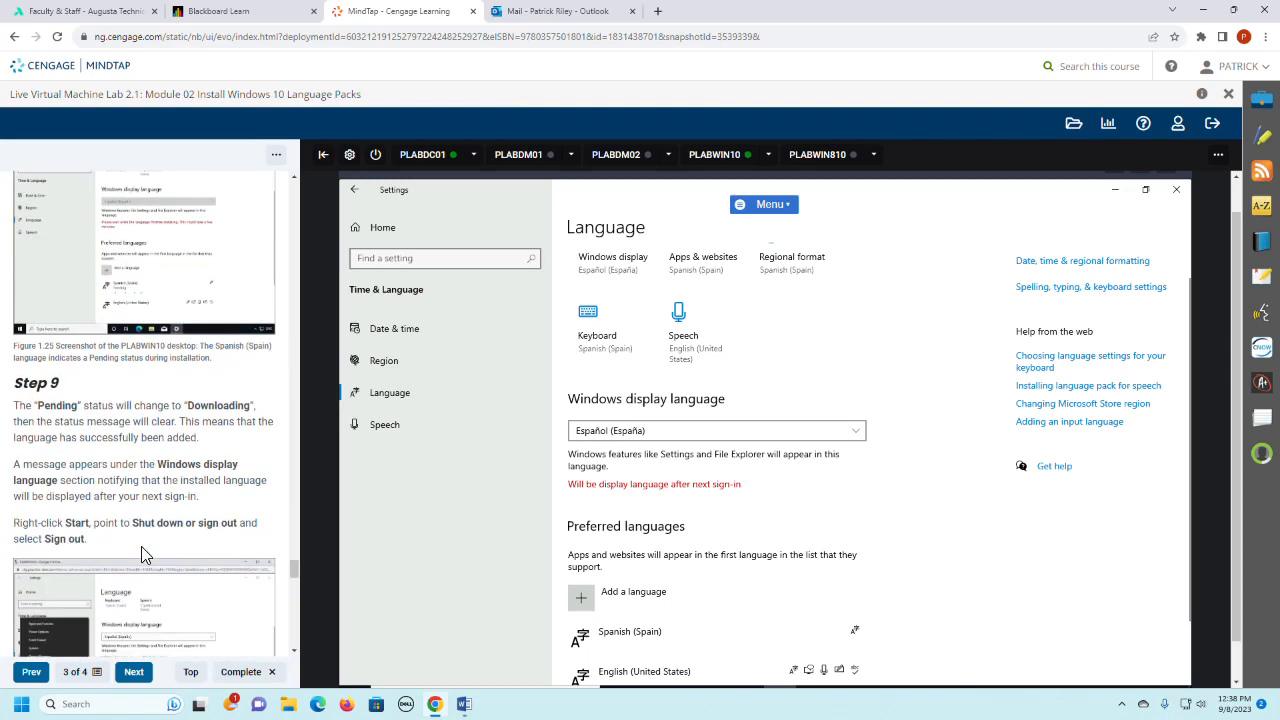
{"action": "scroll", "coordinate": [141, 555], "scroll_direction": "down", "scroll_amount": 2}
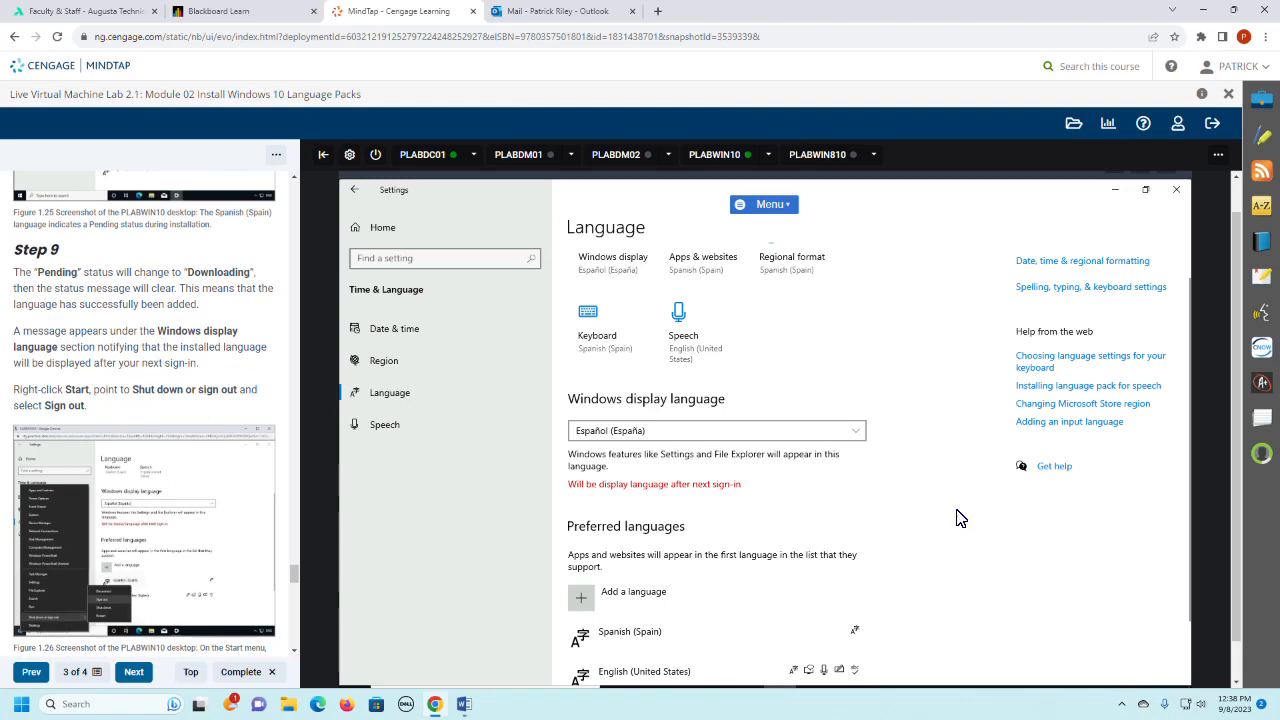
{"action": "scroll", "coordinate": [958, 517], "scroll_direction": "down", "scroll_amount": 1}
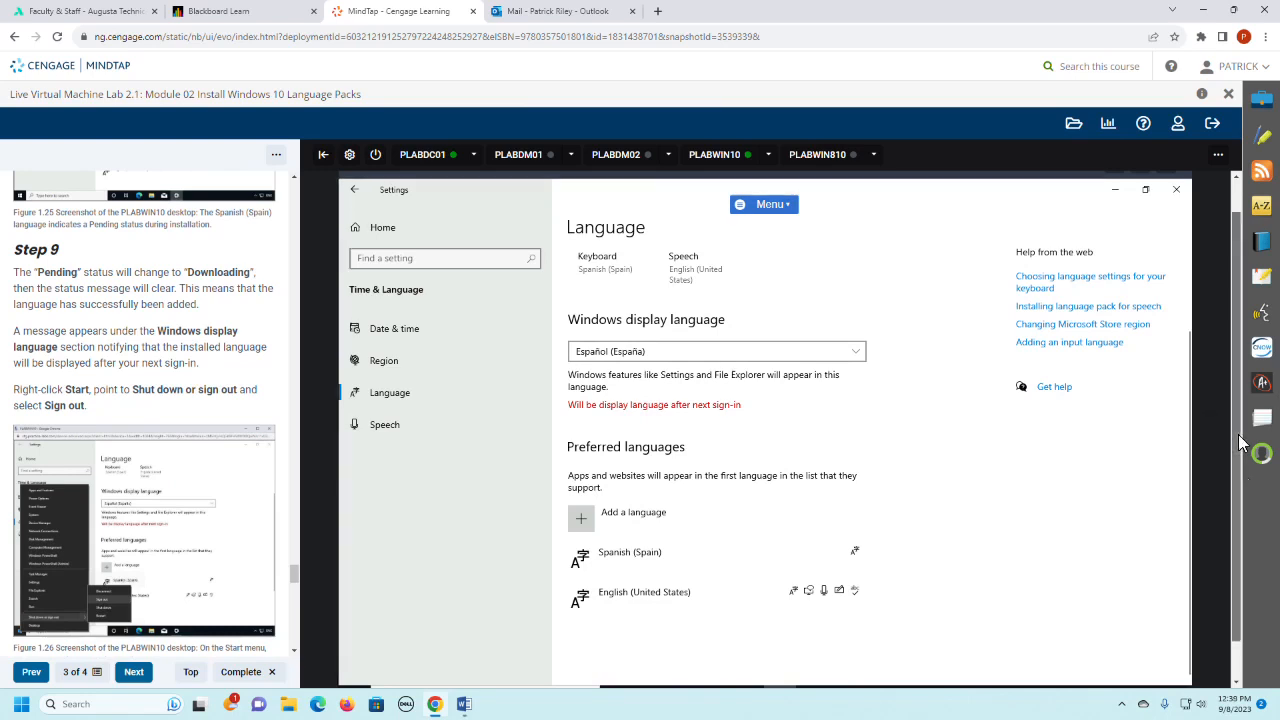
- Sign the current user out of PLABWIN10
{"action": "left_click_drag", "start_coordinate": [1240, 445], "coordinate": [1242, 490]}
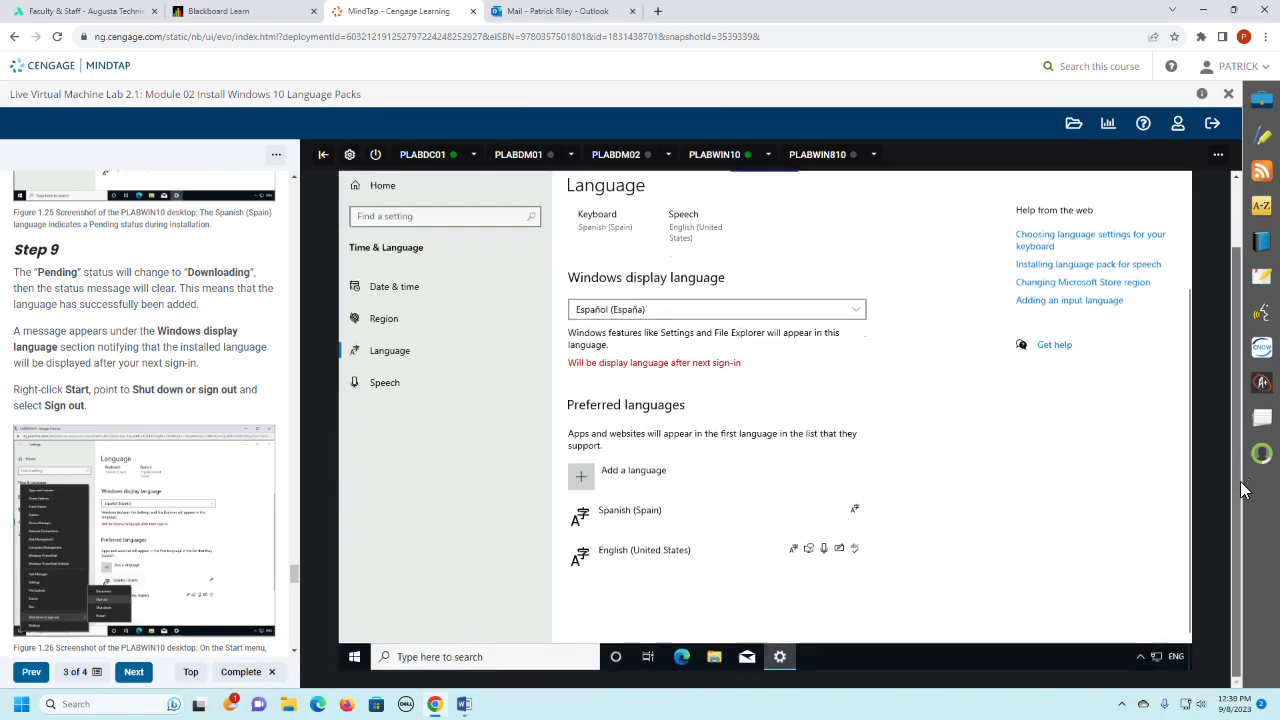
{"action": "left_click", "coordinate": [354, 657]}
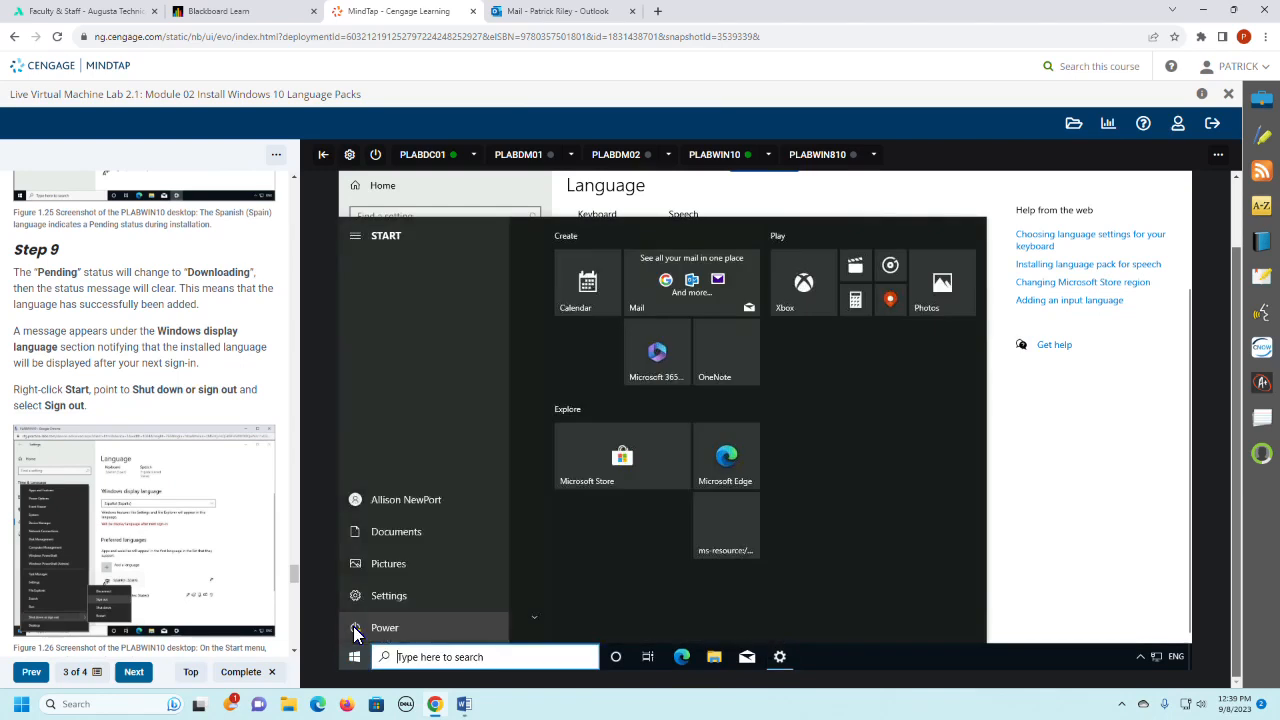
{"action": "left_click", "coordinate": [356, 630]}
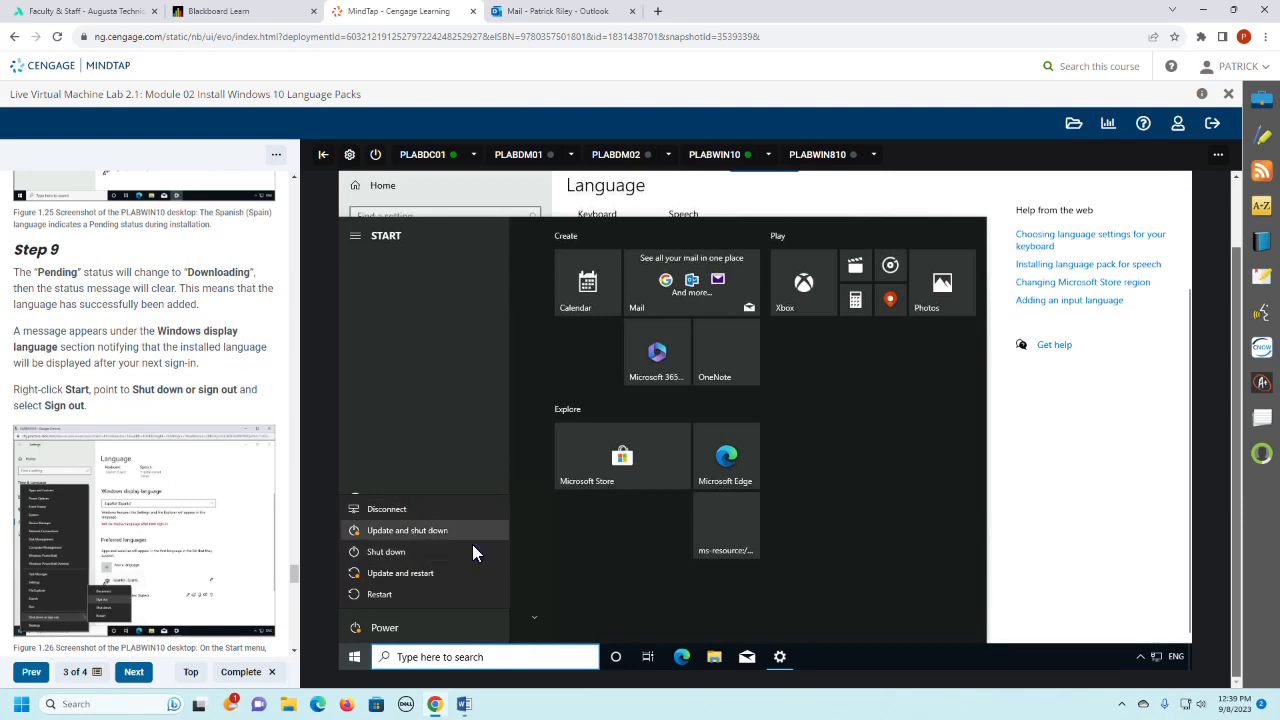
{"action": "left_click", "coordinate": [576, 565]}
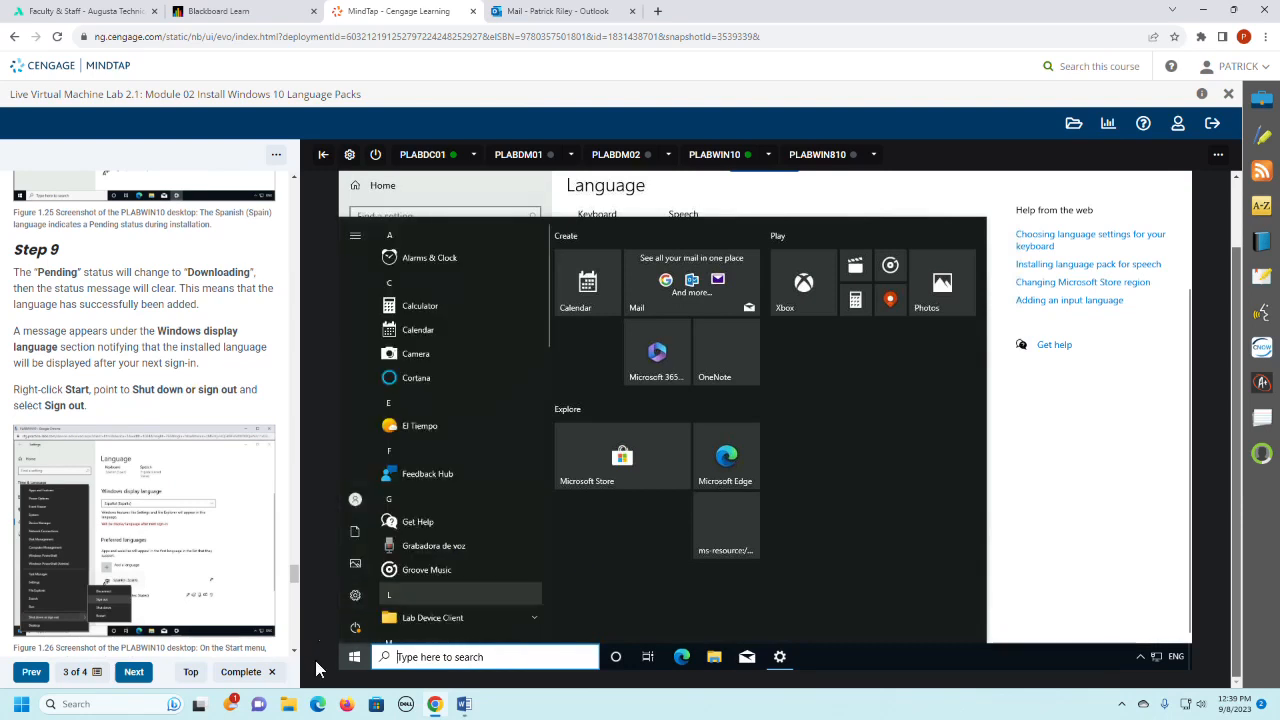
{"action": "left_click", "coordinate": [355, 500]}
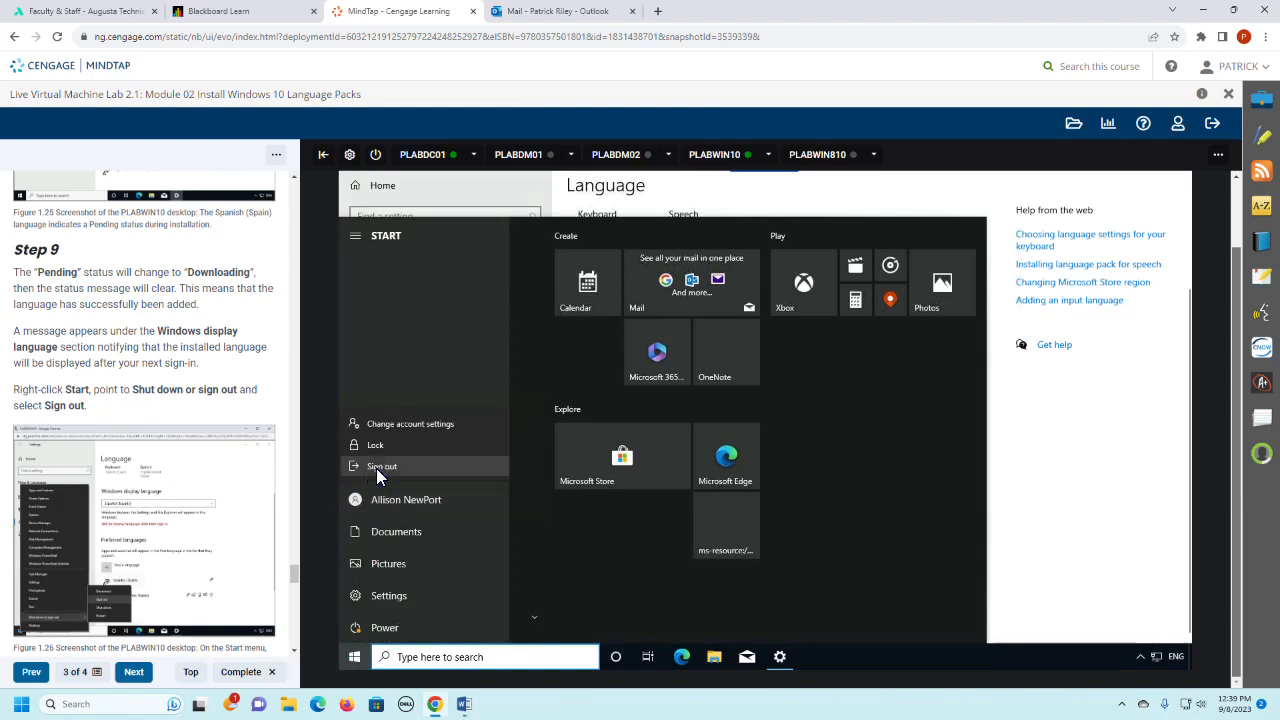
{"action": "left_click", "coordinate": [378, 466]}
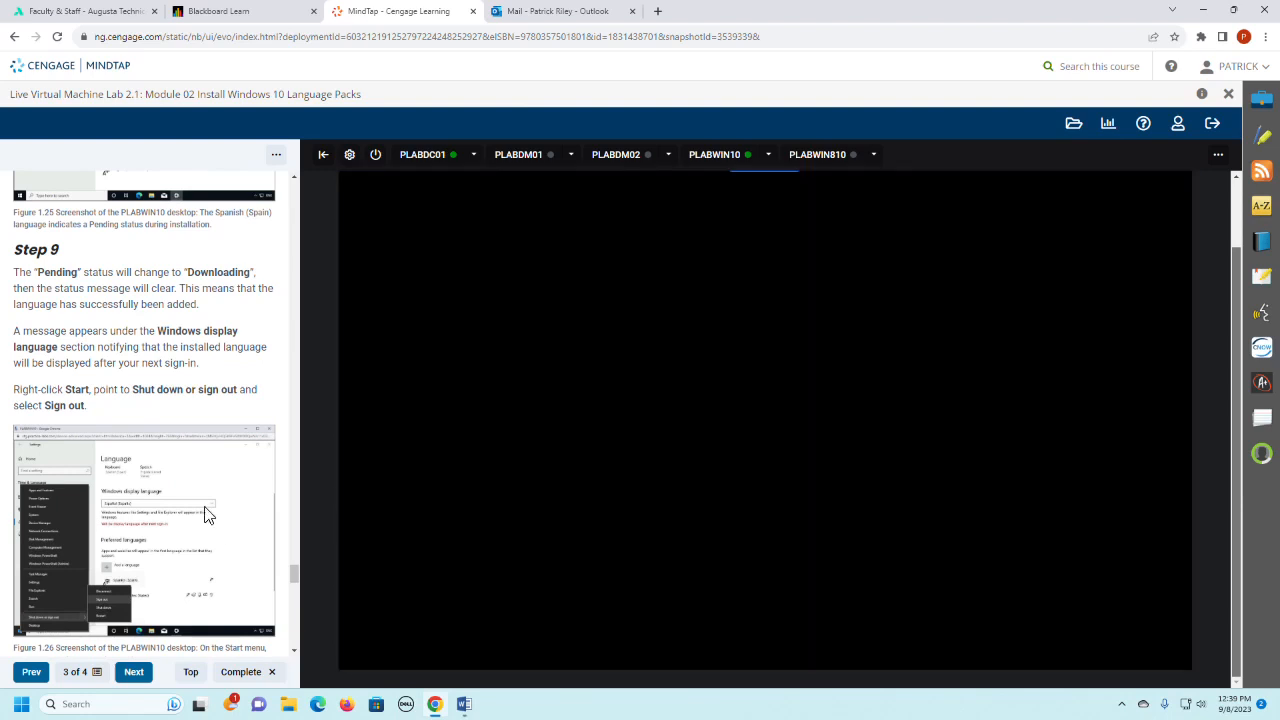
- Read Step 10 of the lab instructions and reconnect to the PLABWIN10 device
{"action": "scroll", "coordinate": [205, 514], "scroll_direction": "down", "scroll_amount": 1}
{"action": "scroll", "coordinate": [205, 514], "scroll_direction": "down", "scroll_amount": 1}
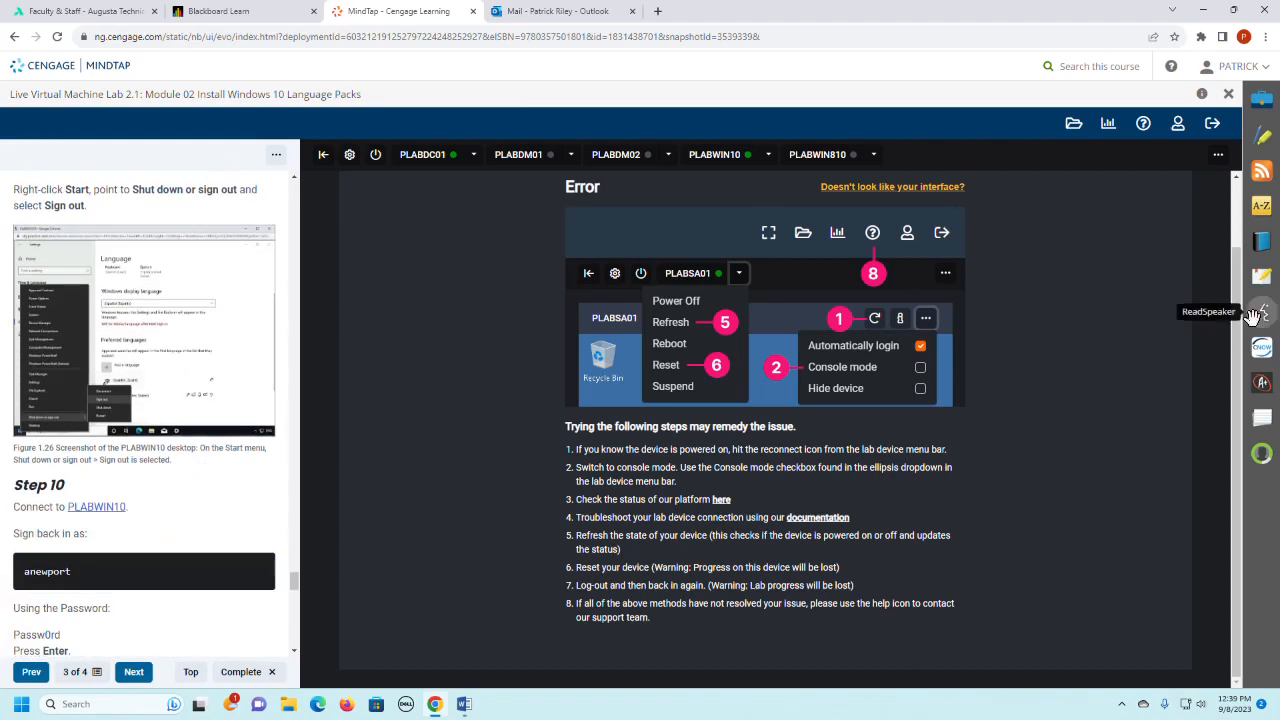
{"action": "left_click_drag", "start_coordinate": [1237, 327], "coordinate": [1152, 230]}
{"action": "left_click", "coordinate": [1115, 201]}
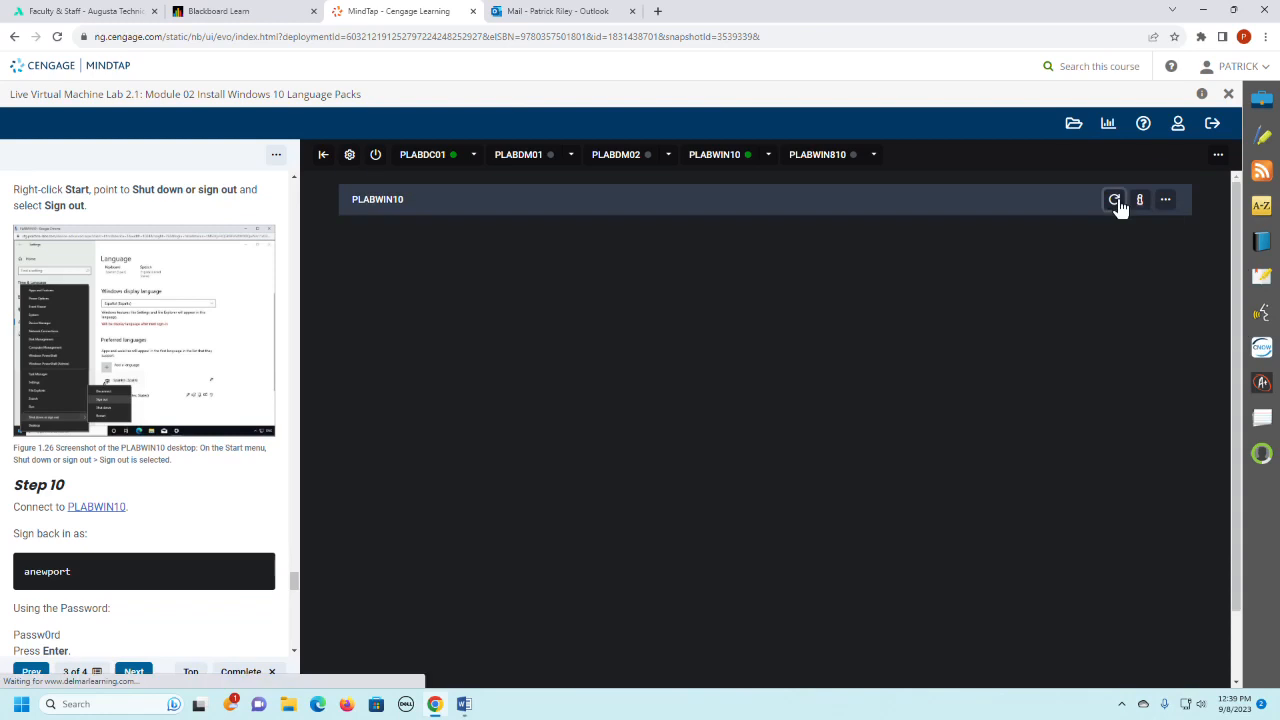
- Sign in to PLABWIN10 as another user, entering the regular user's account name and password given in Step 10
{"action": "scroll", "coordinate": [168, 535], "scroll_direction": "down", "scroll_amount": 3}
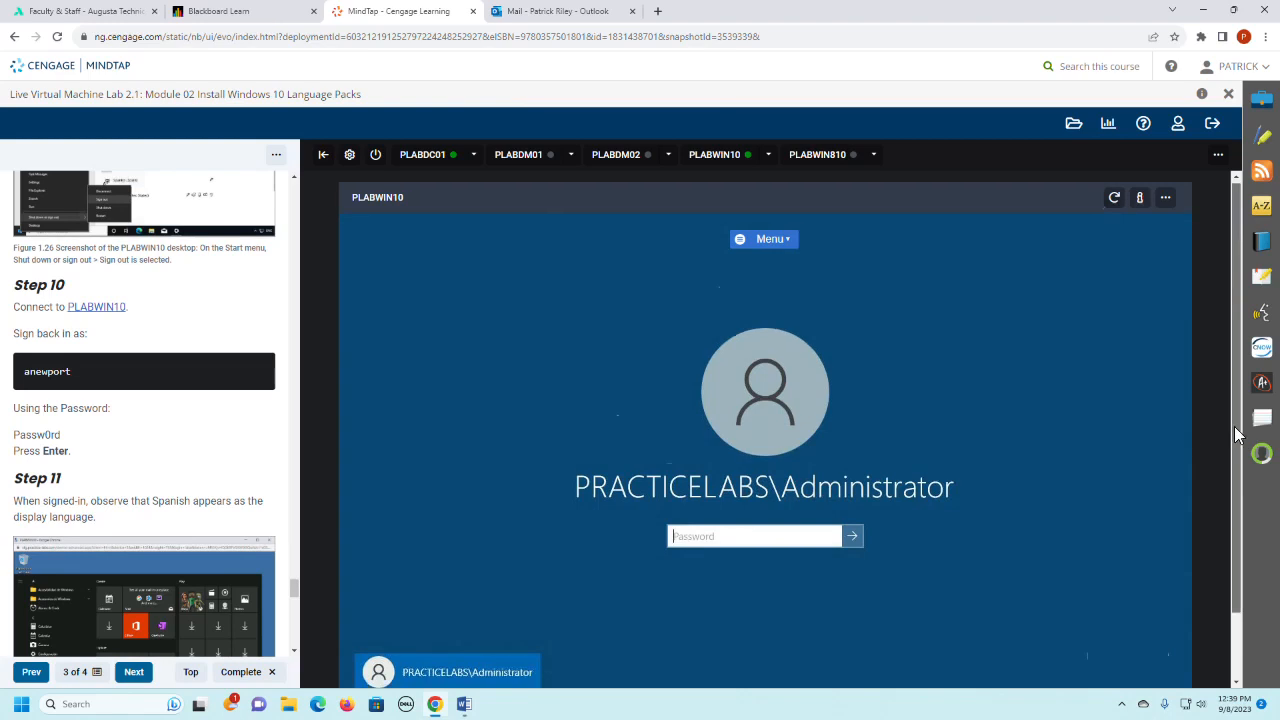
{"action": "left_click_drag", "start_coordinate": [1234, 426], "coordinate": [1232, 484]}
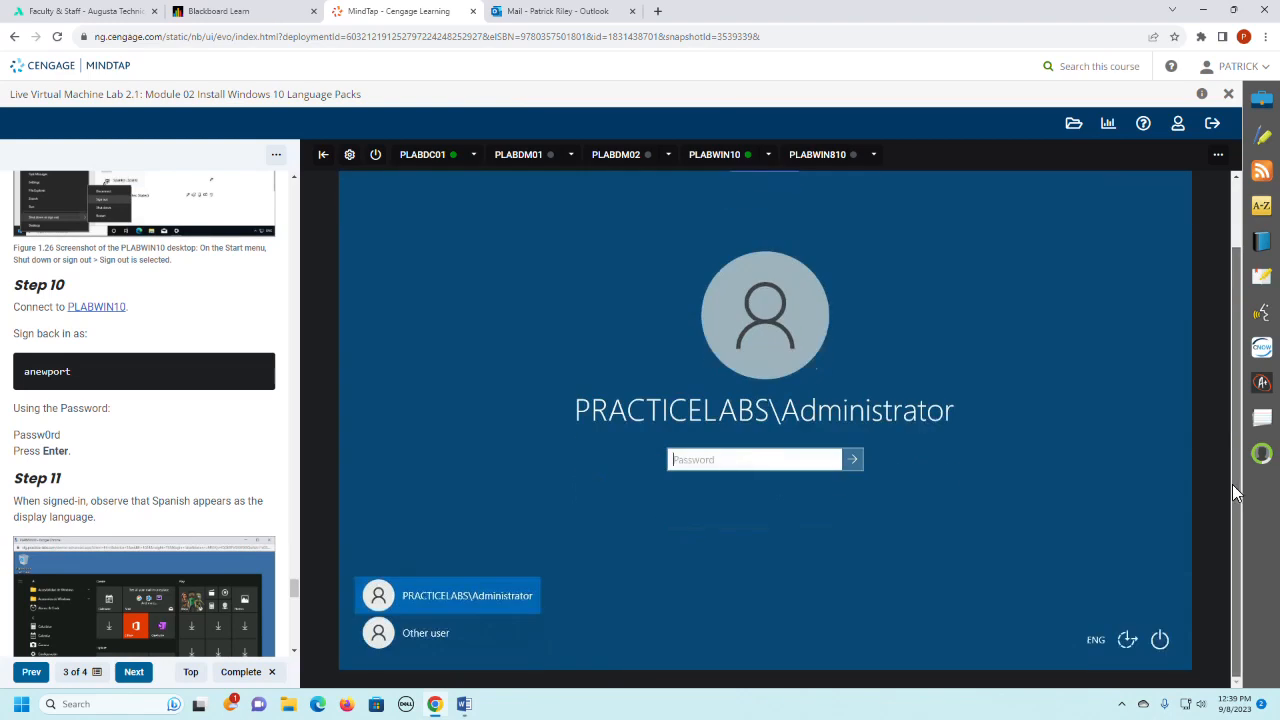
{"action": "left_click", "coordinate": [441, 637]}
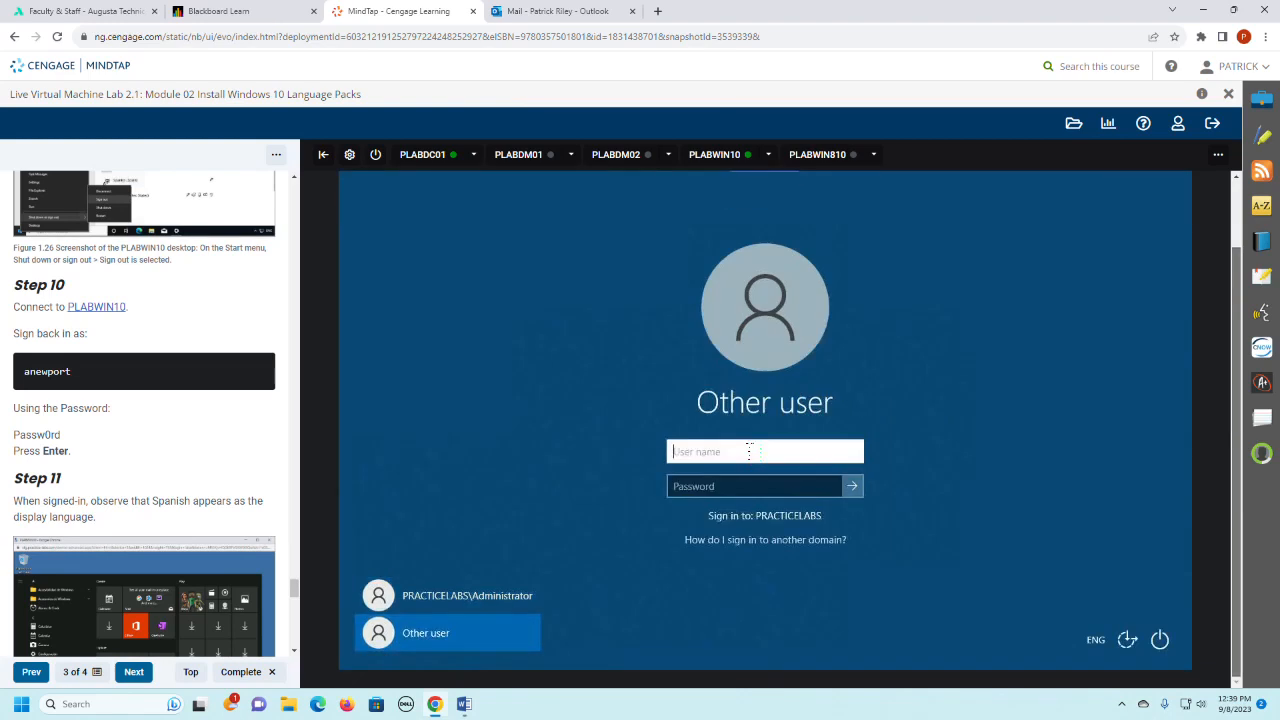
{"action": "type", "text": "an"}
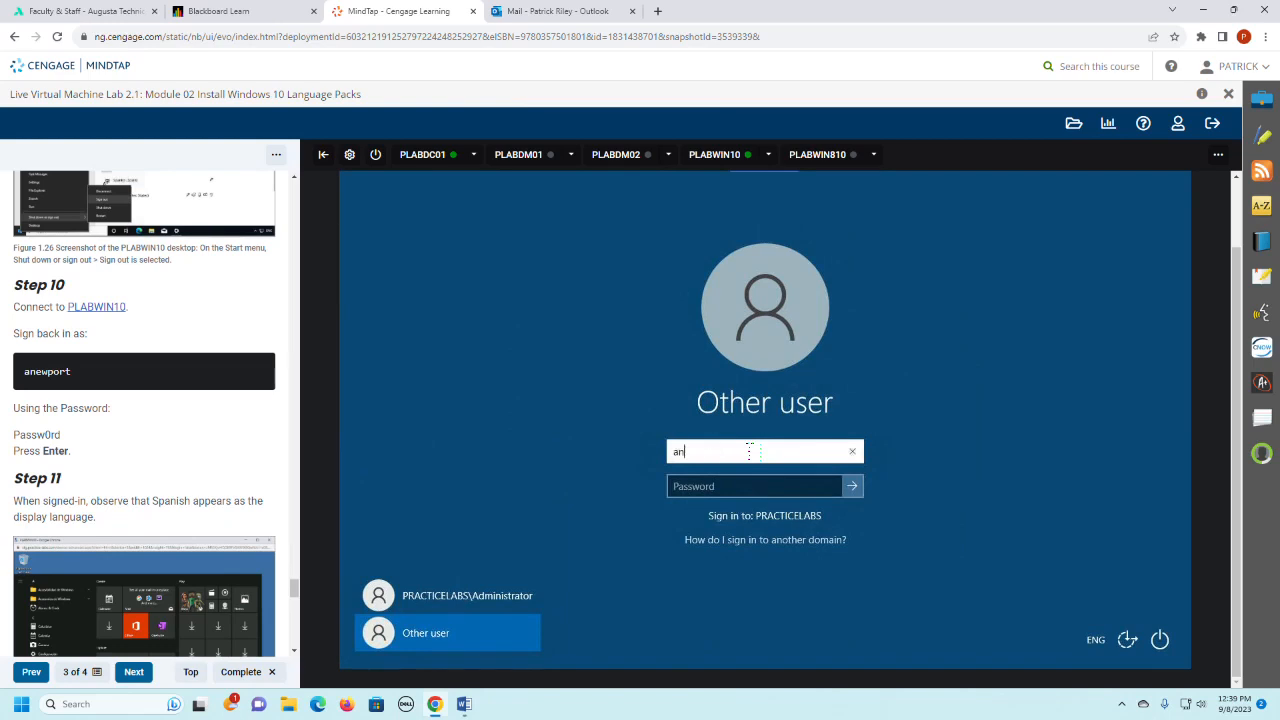
{"action": "type", "text": "ewport"}
{"action": "key", "text": "Tab"}
{"action": "type", "text": "P"}
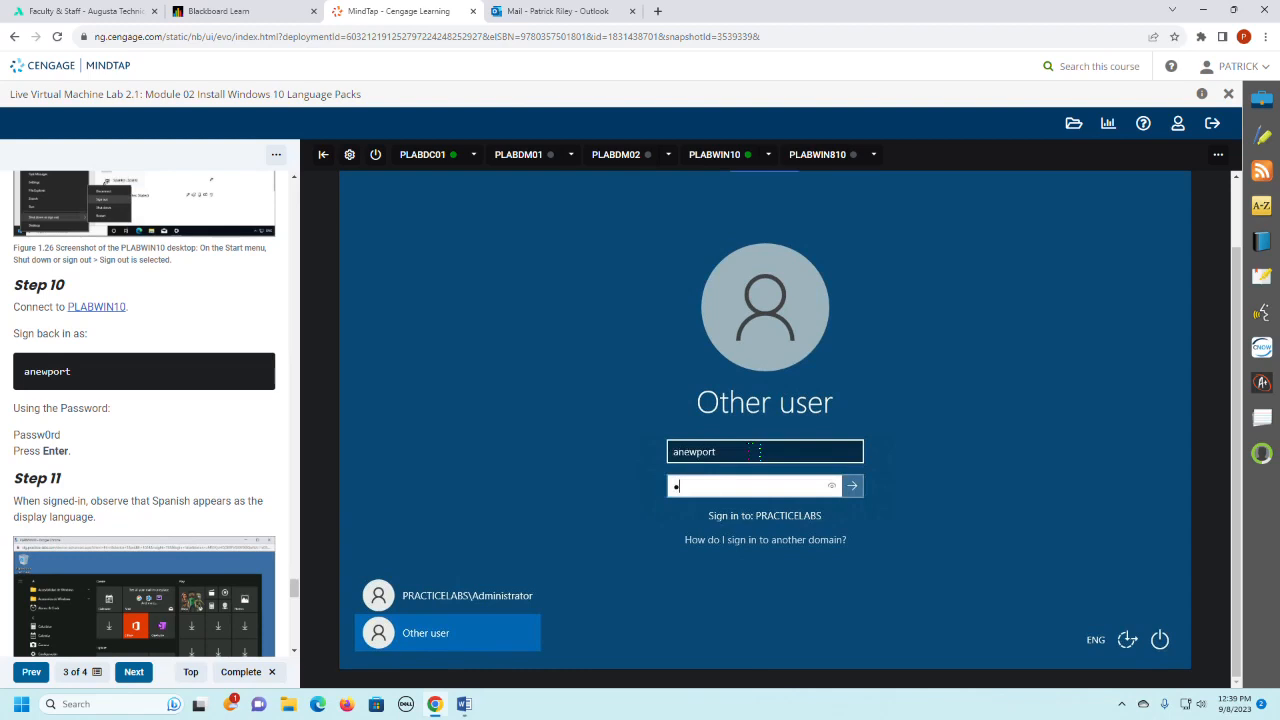
{"action": "type", "text": "ass"}
{"action": "key", "text": "BackSpace"}
{"action": "type", "text": "Pa"}
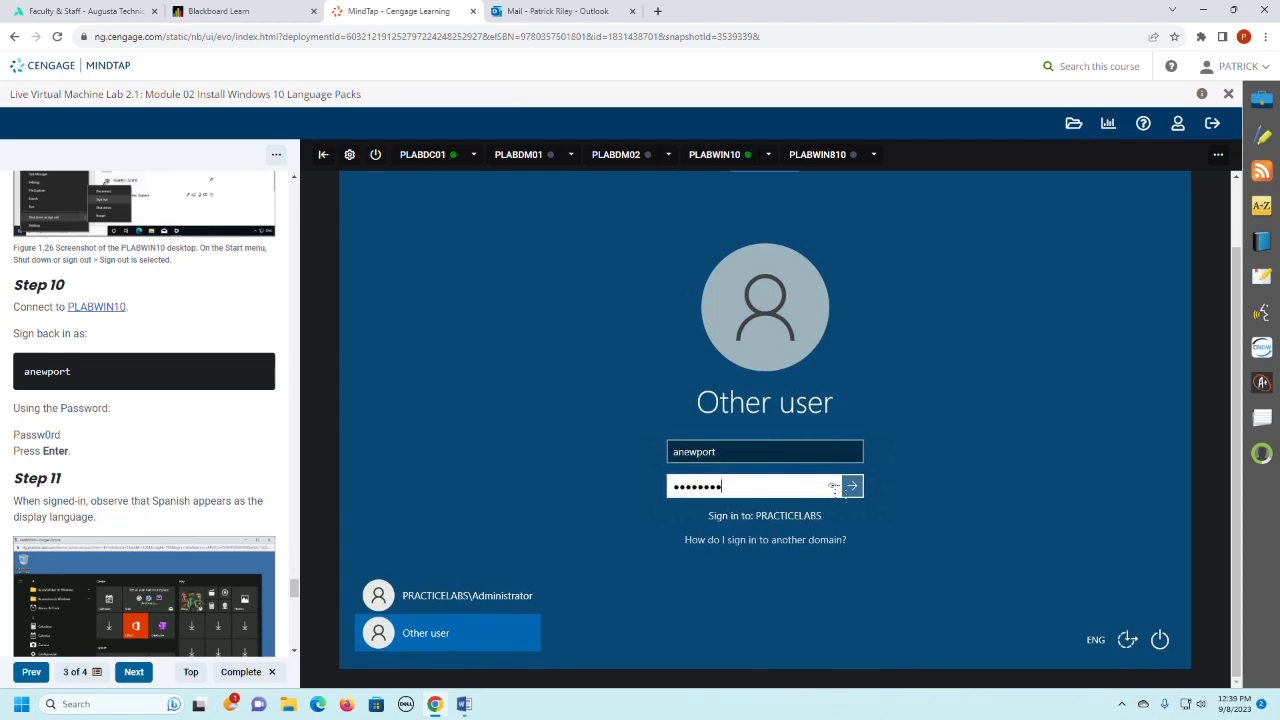
{"action": "left_click", "coordinate": [829, 487]}
{"action": "left_click", "coordinate": [853, 486]}
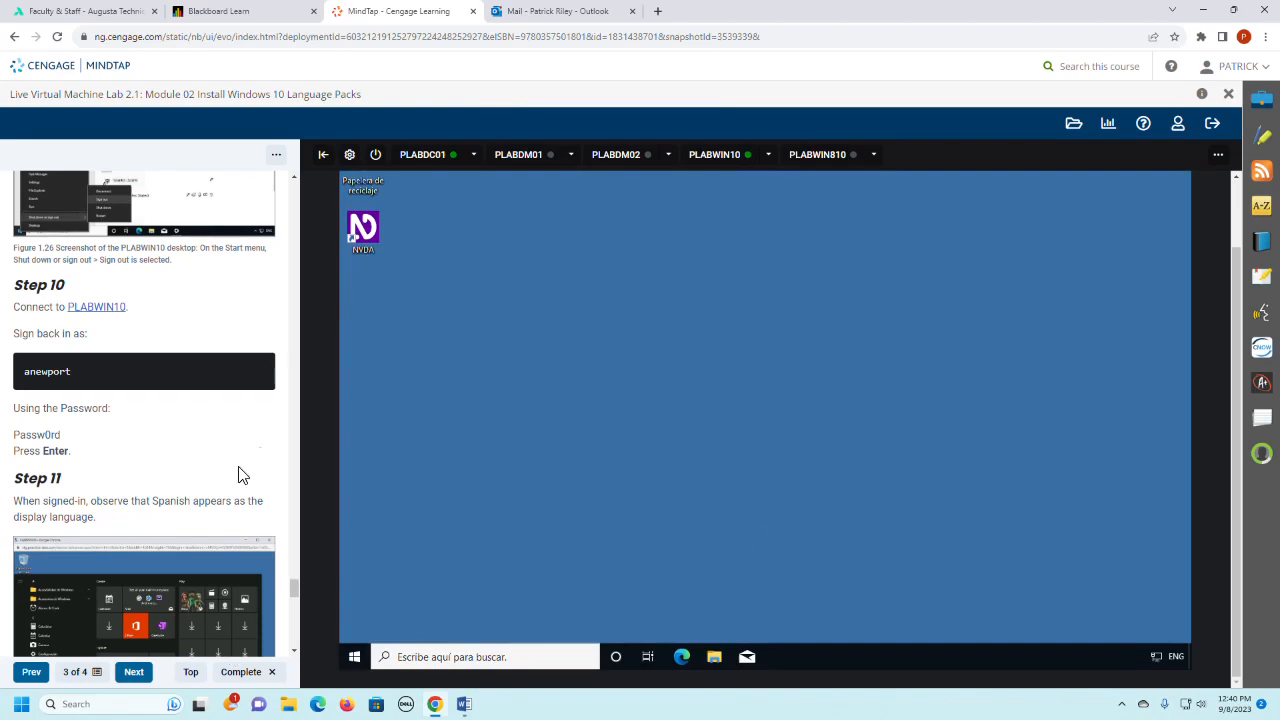
- Read Step 11 and check the display language of the PLABWIN10 Start menu and desktop icons
{"action": "scroll", "coordinate": [238, 474], "scroll_direction": "down", "scroll_amount": 3}
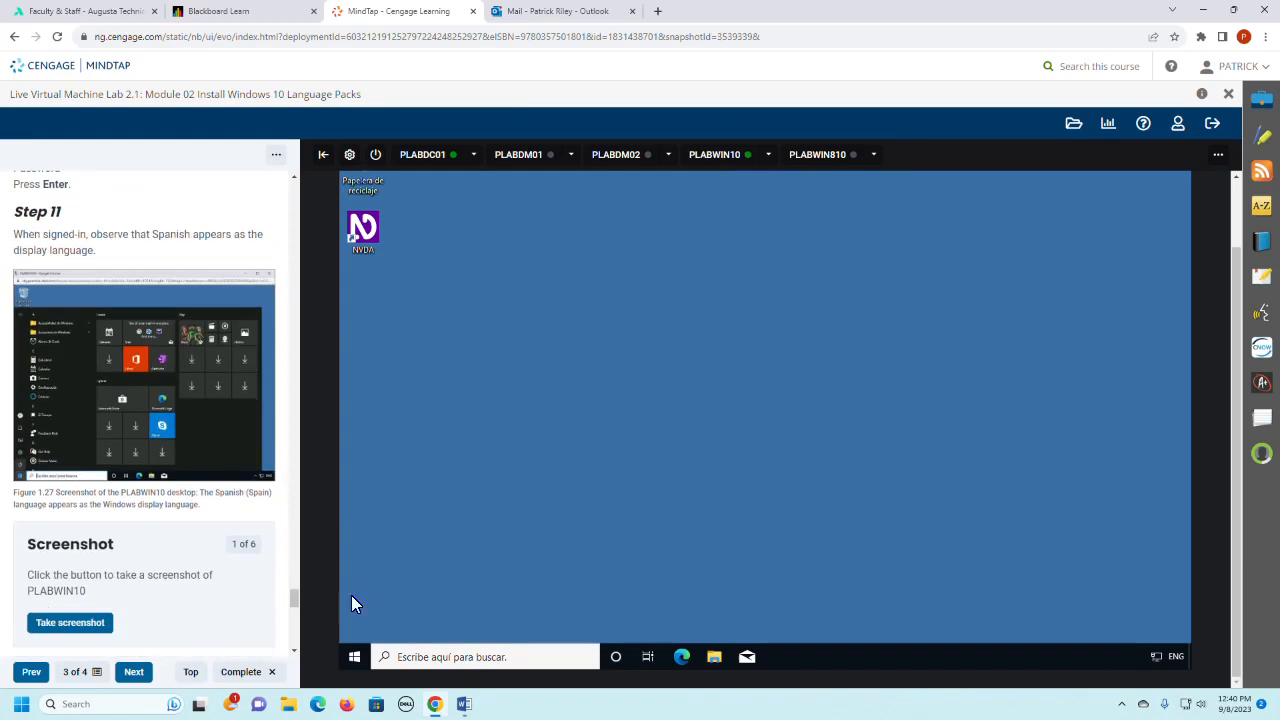
{"action": "left_click", "coordinate": [355, 660]}
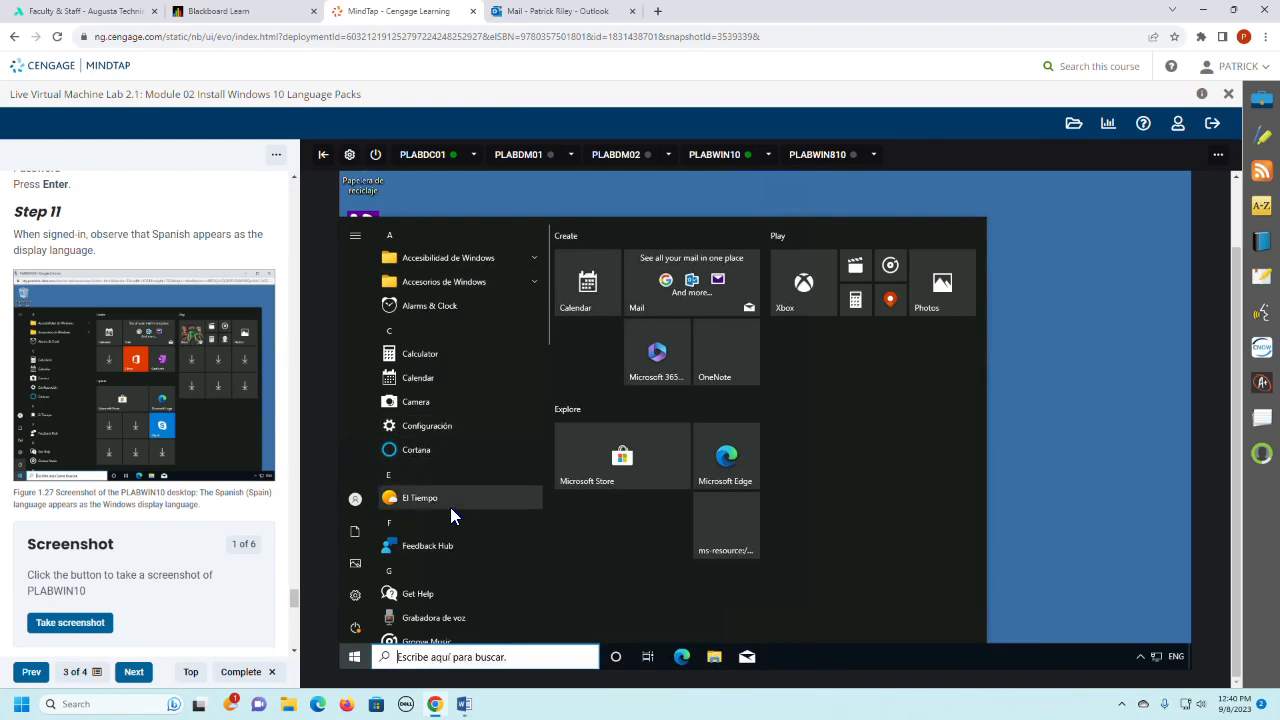
{"action": "left_click", "coordinate": [1075, 408]}
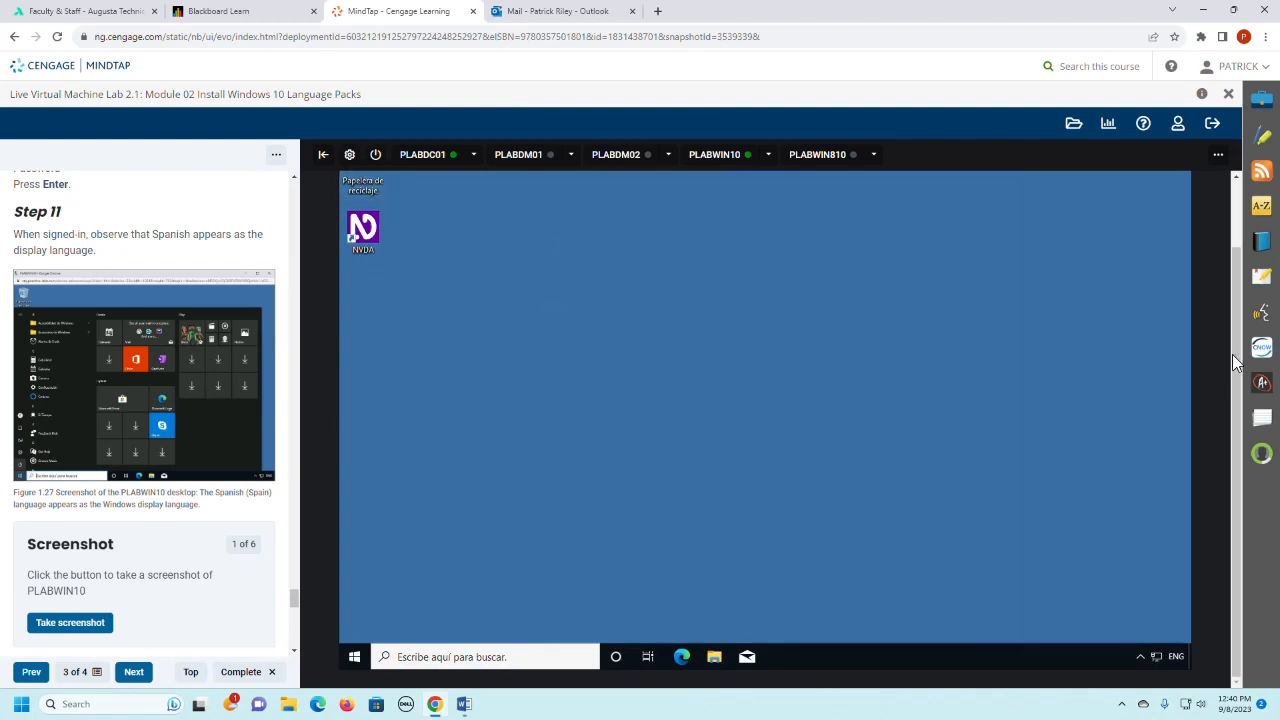
{"action": "left_click_drag", "start_coordinate": [1237, 345], "coordinate": [1232, 309]}
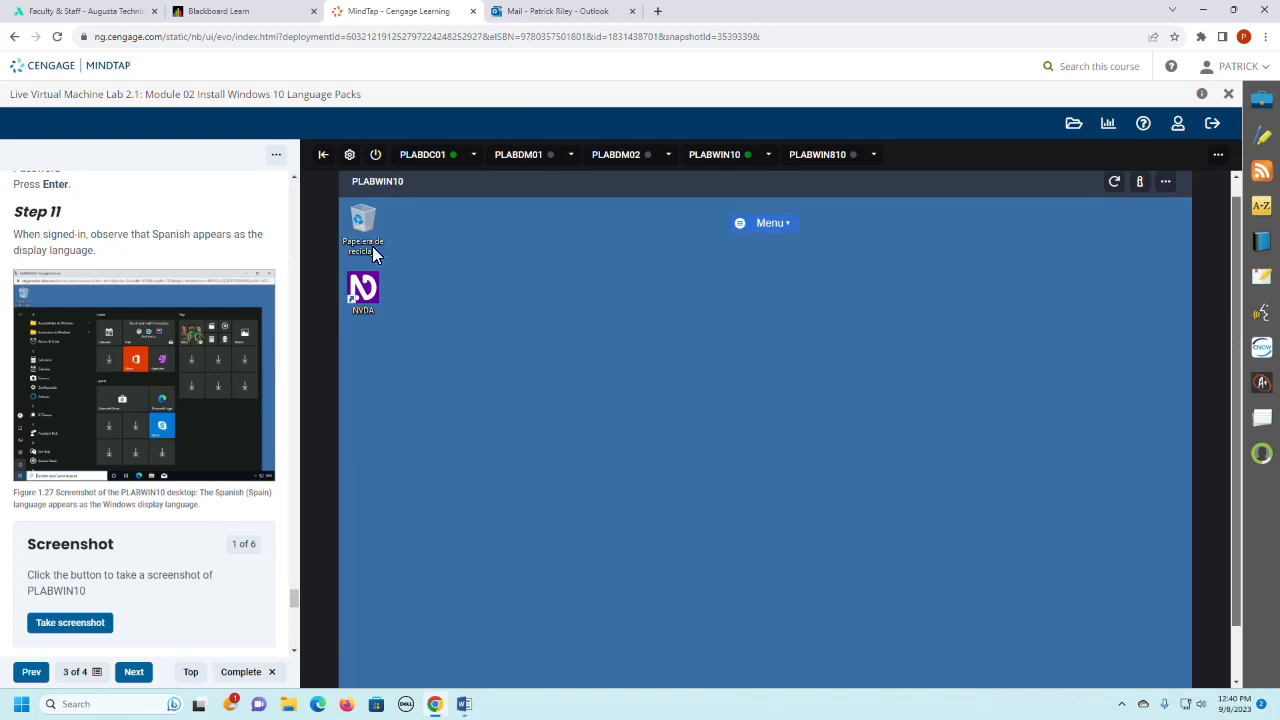
- Take the Step 11 lab screenshot of the bare PLABWIN10 desktop and discard that capture
{"action": "left_click_drag", "start_coordinate": [1240, 340], "coordinate": [1243, 396]}
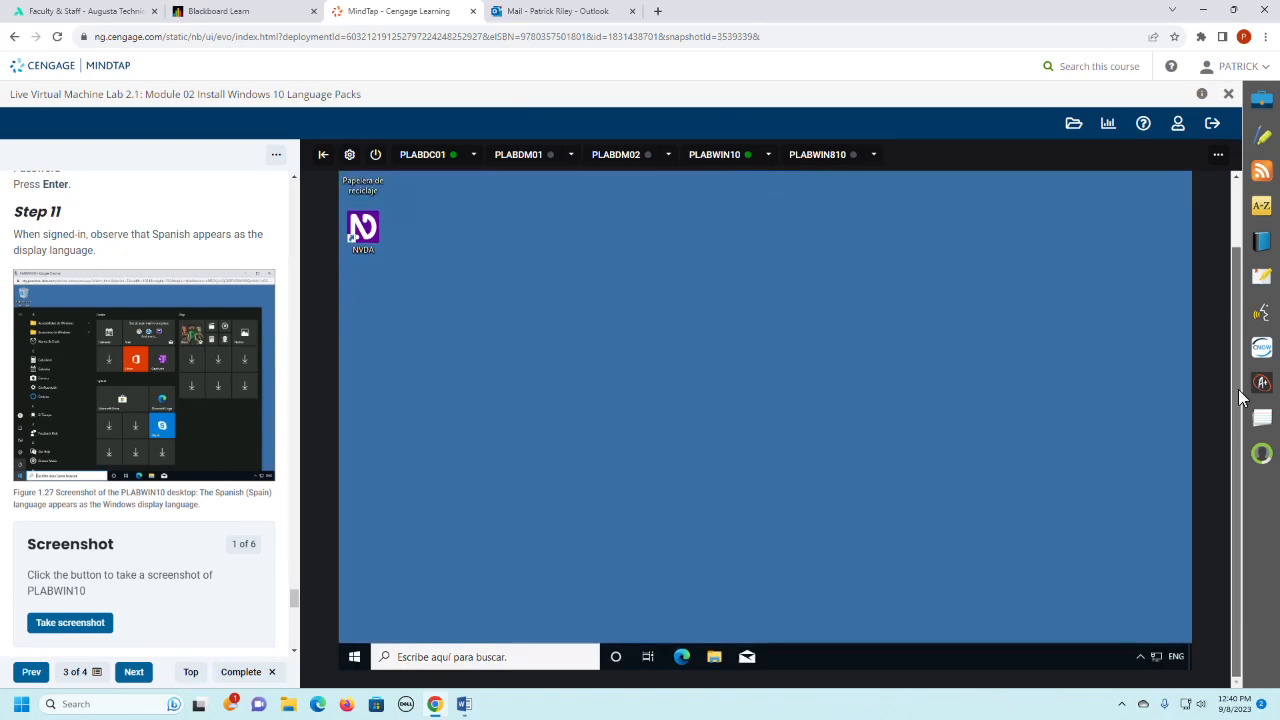
{"action": "scroll", "coordinate": [169, 594], "scroll_direction": "down", "scroll_amount": 1}
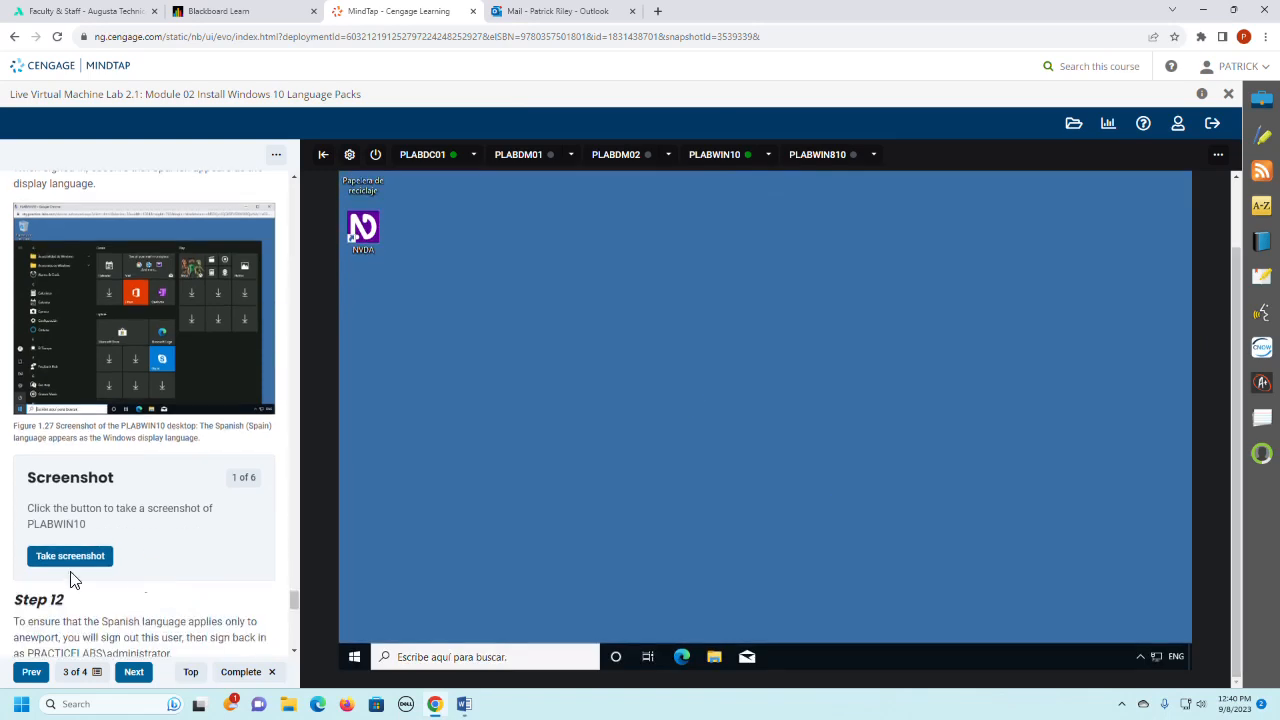
{"action": "left_click", "coordinate": [73, 559]}
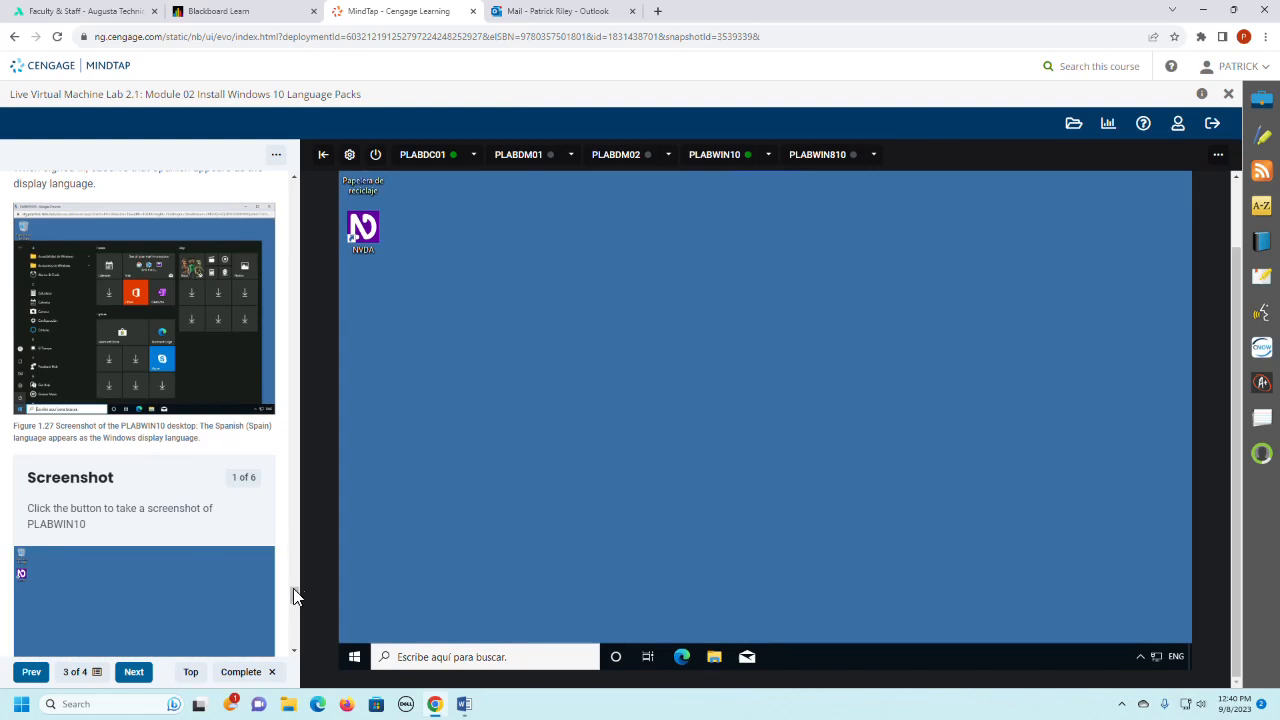
{"action": "left_click_drag", "start_coordinate": [294, 593], "coordinate": [294, 603]}
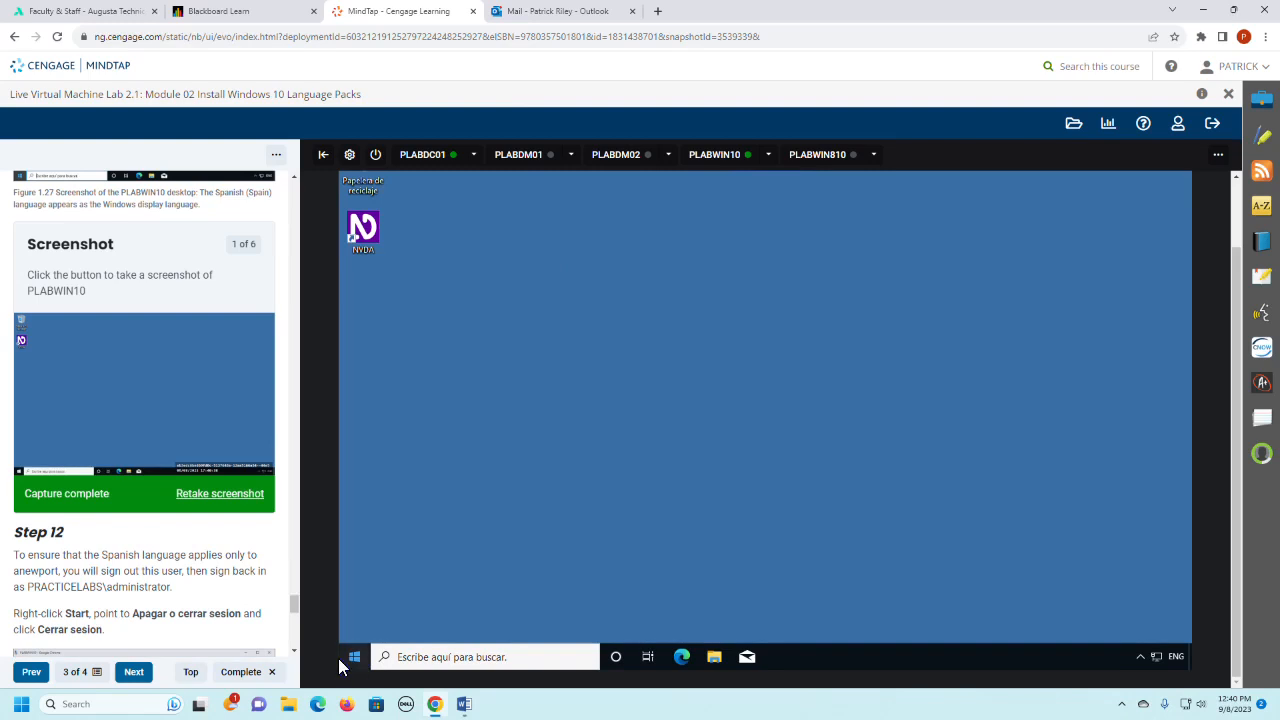
{"action": "left_click", "coordinate": [207, 493]}
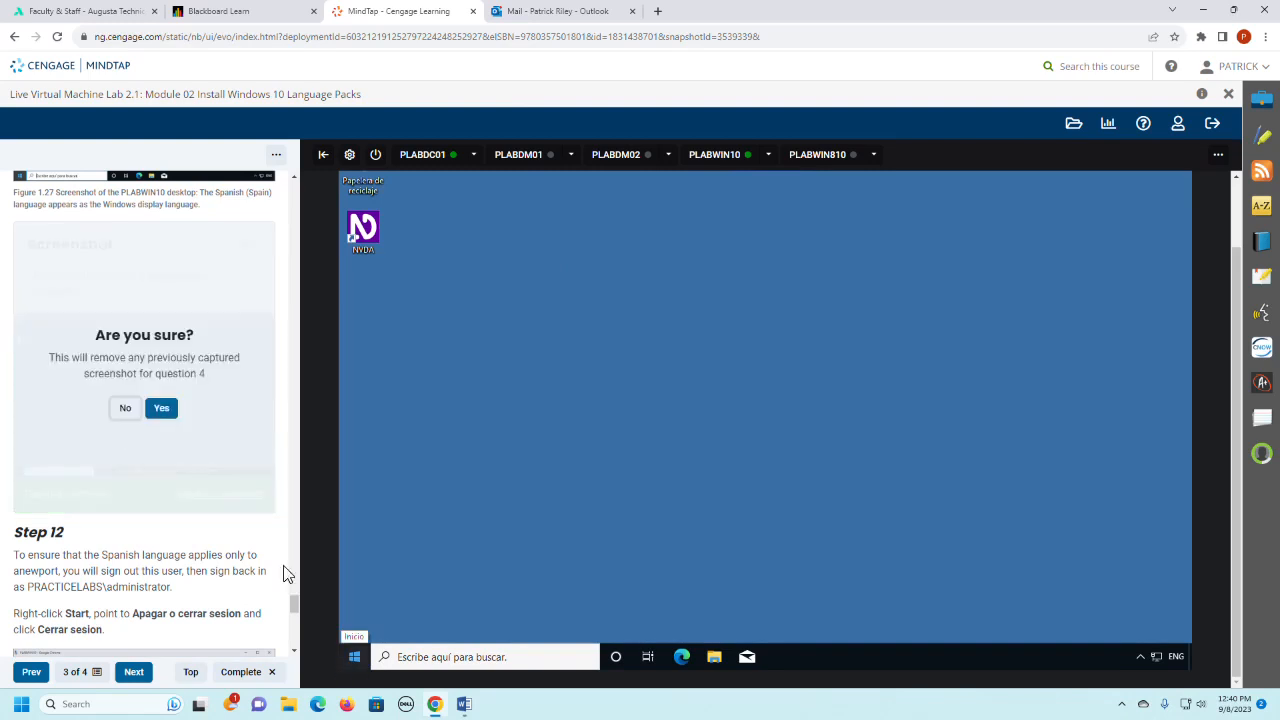
{"action": "left_click", "coordinate": [161, 408]}
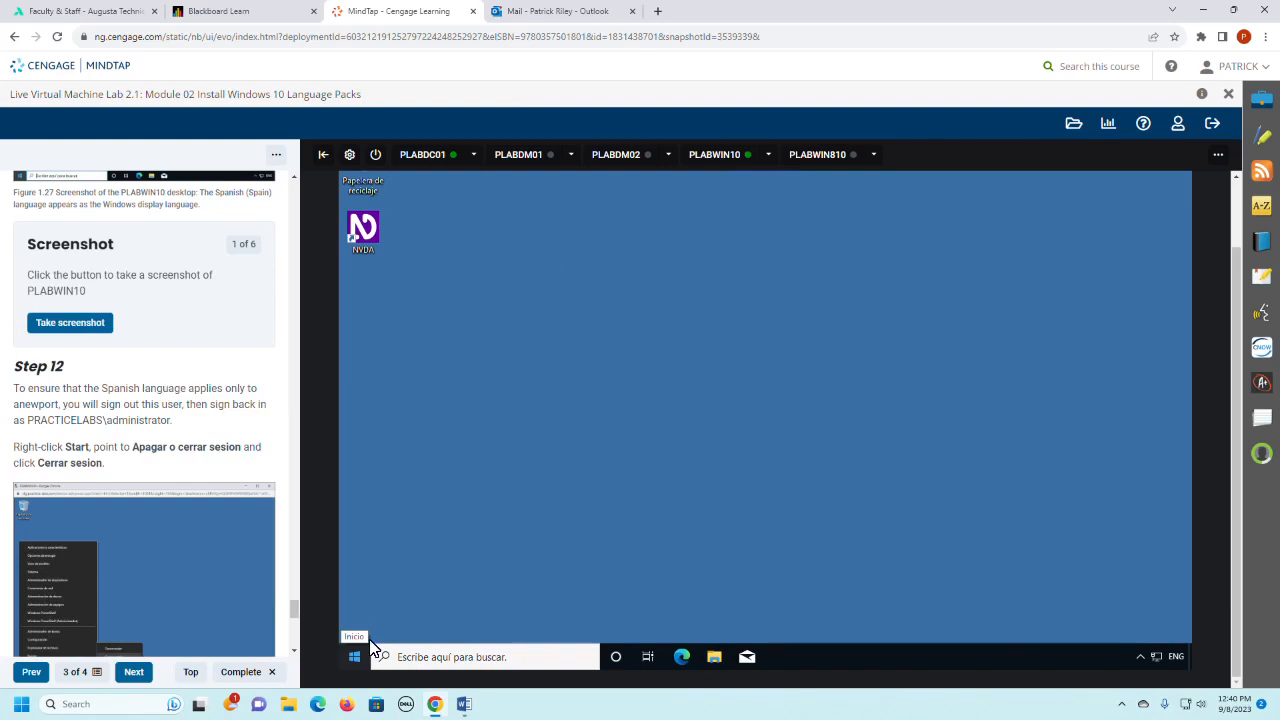
- Open the PLABWIN10 Start menu and take the Step 11 lab screenshot with the menu showing
{"action": "left_click", "coordinate": [356, 656]}
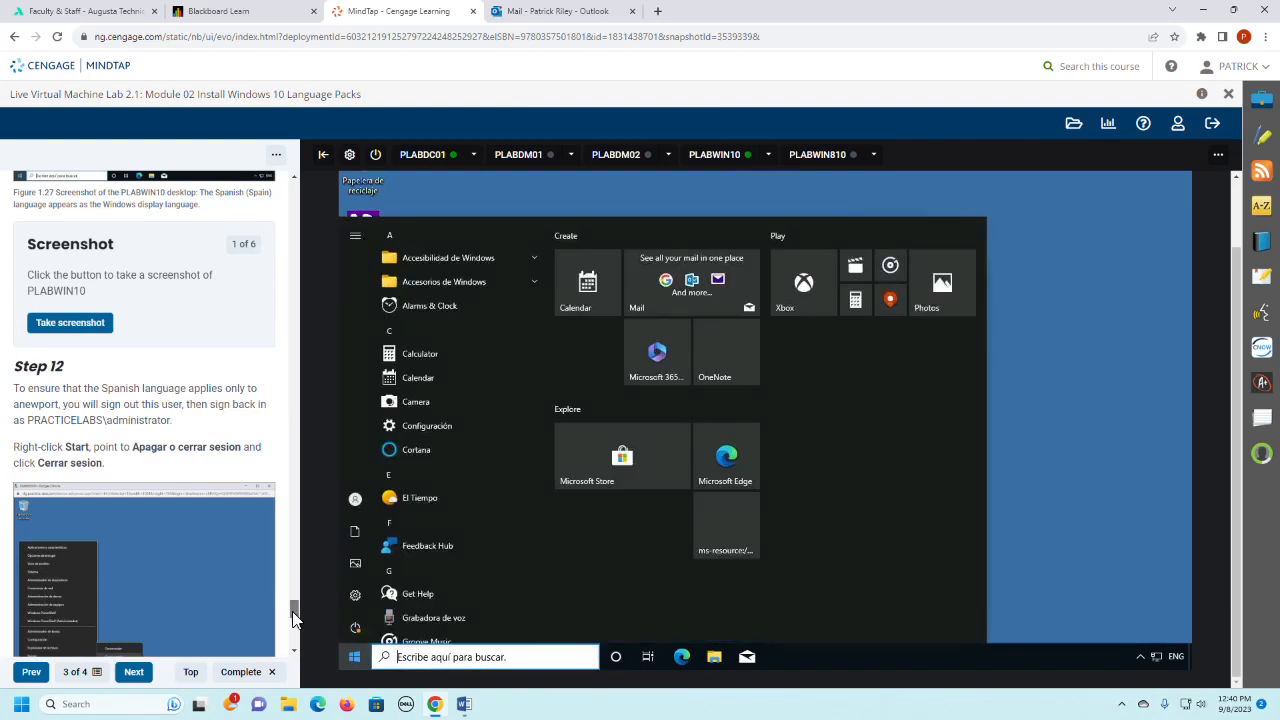
{"action": "mouse_move", "coordinate": [294, 608]}
{"action": "left_mouse_down"}
{"action": "mouse_move", "coordinate": [296, 652]}
{"action": "mouse_move", "coordinate": [295, 603]}
{"action": "left_mouse_up"}
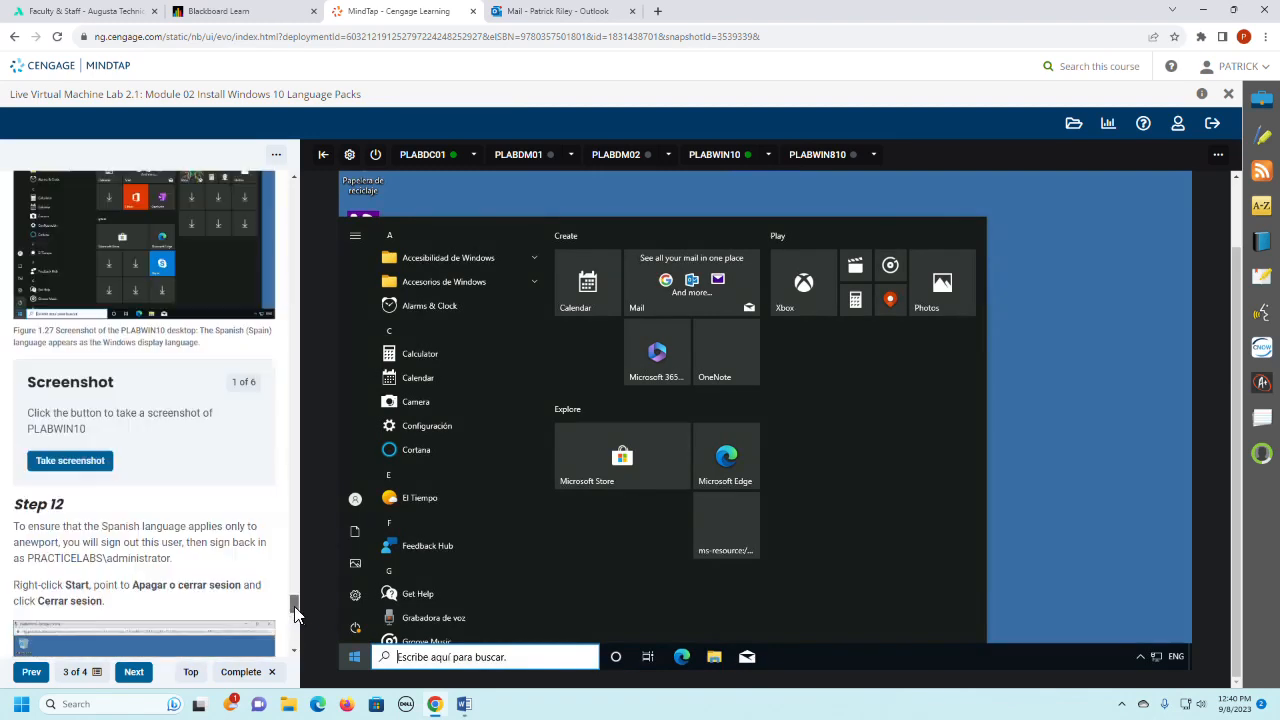
{"action": "left_click", "coordinate": [64, 463]}
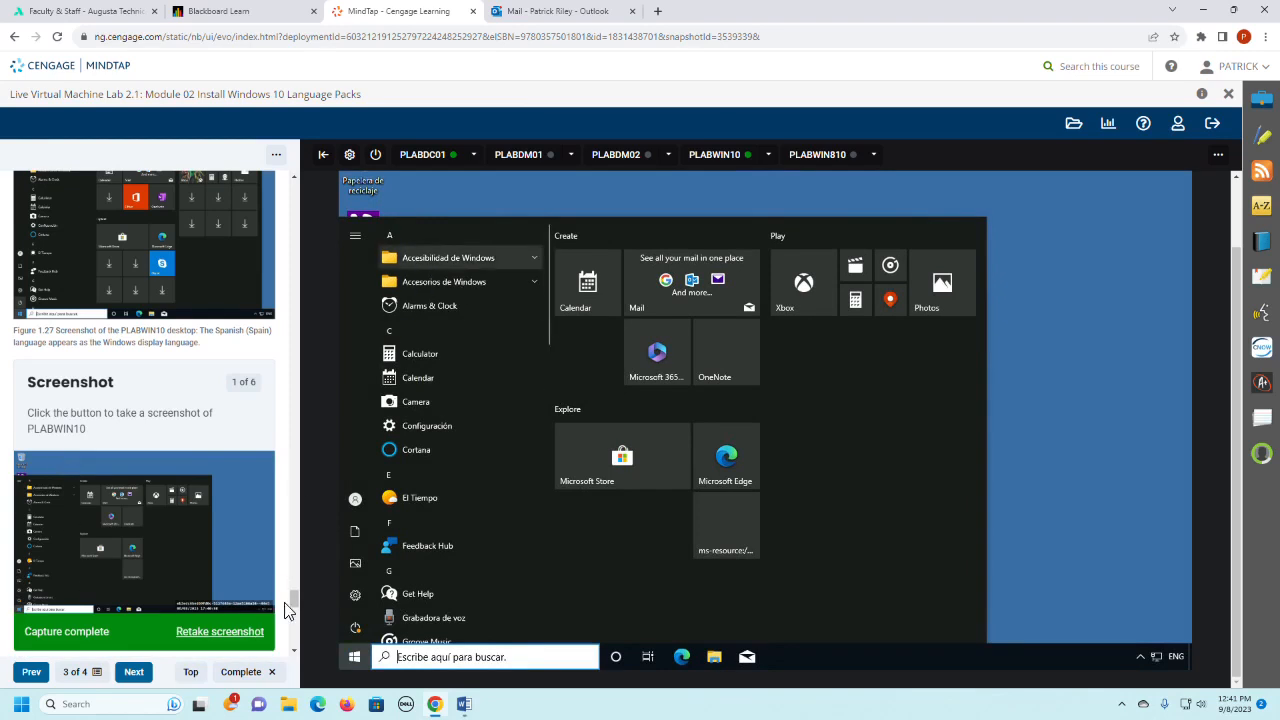
- Read Step 12 and sign the regular user out of PLABWIN10 with Cerrar sesión
{"action": "left_click_drag", "start_coordinate": [294, 600], "coordinate": [300, 625]}
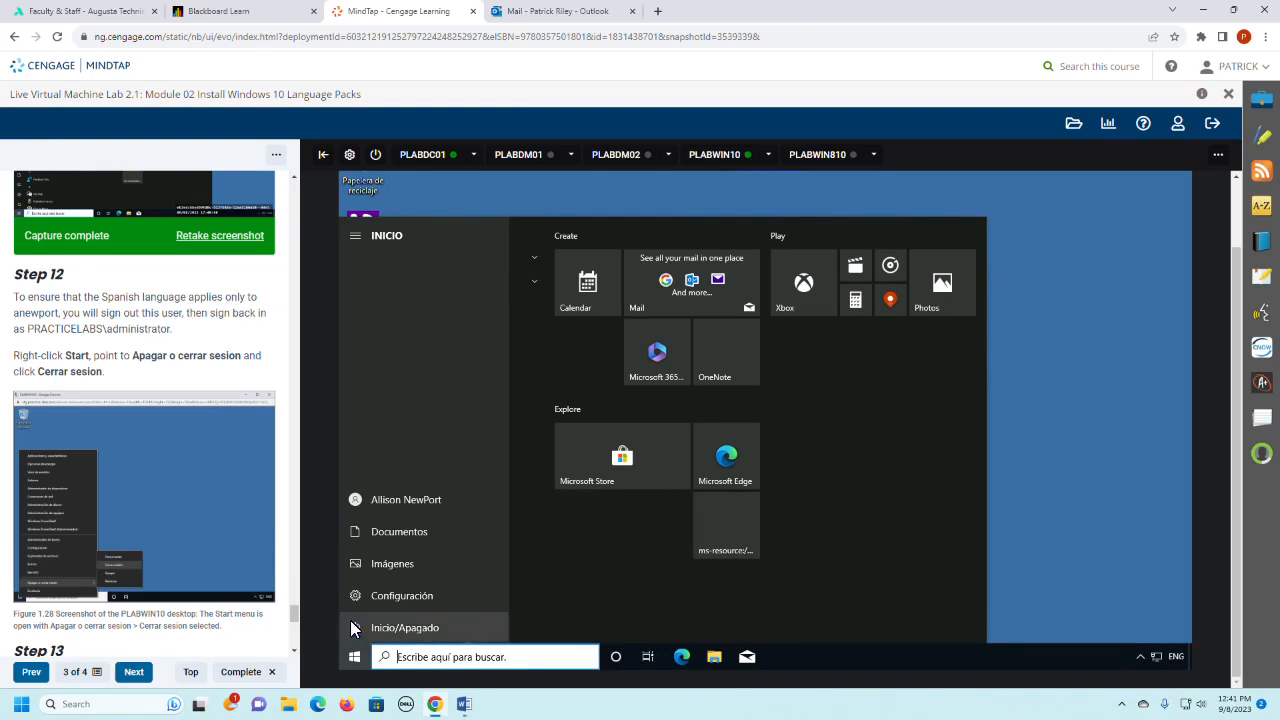
{"action": "left_click", "coordinate": [357, 503]}
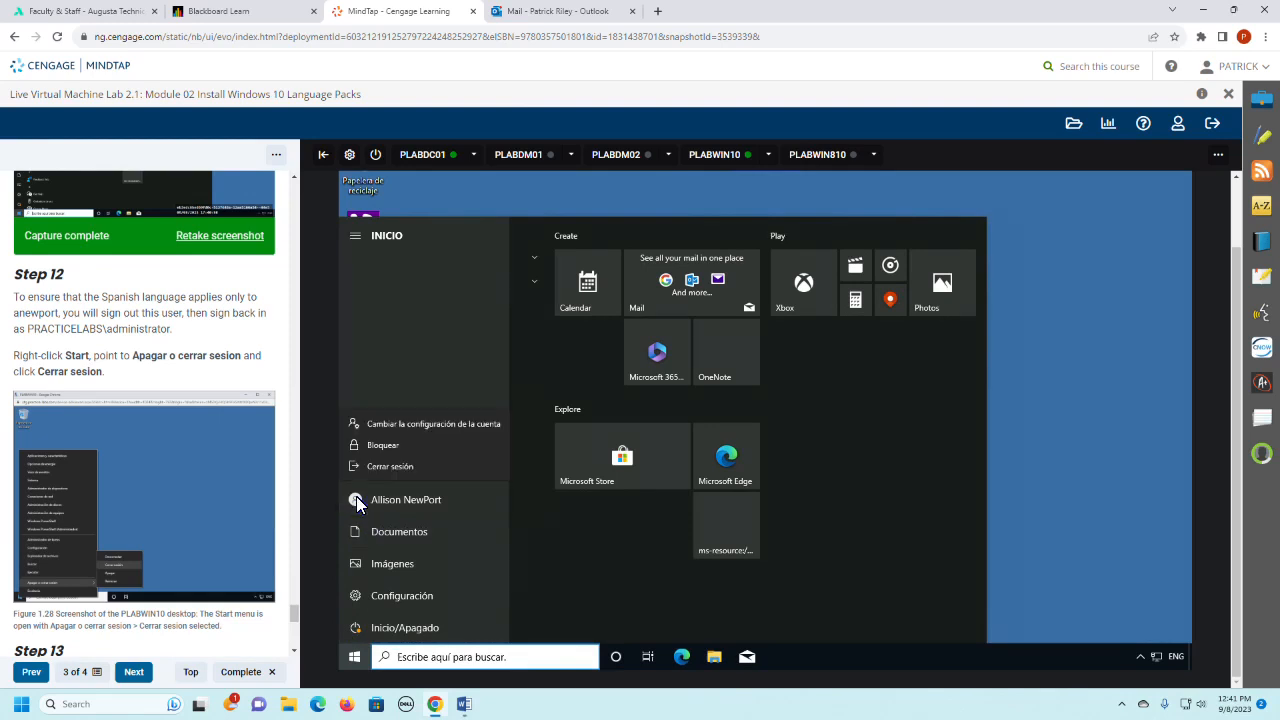
{"action": "left_click", "coordinate": [401, 466]}
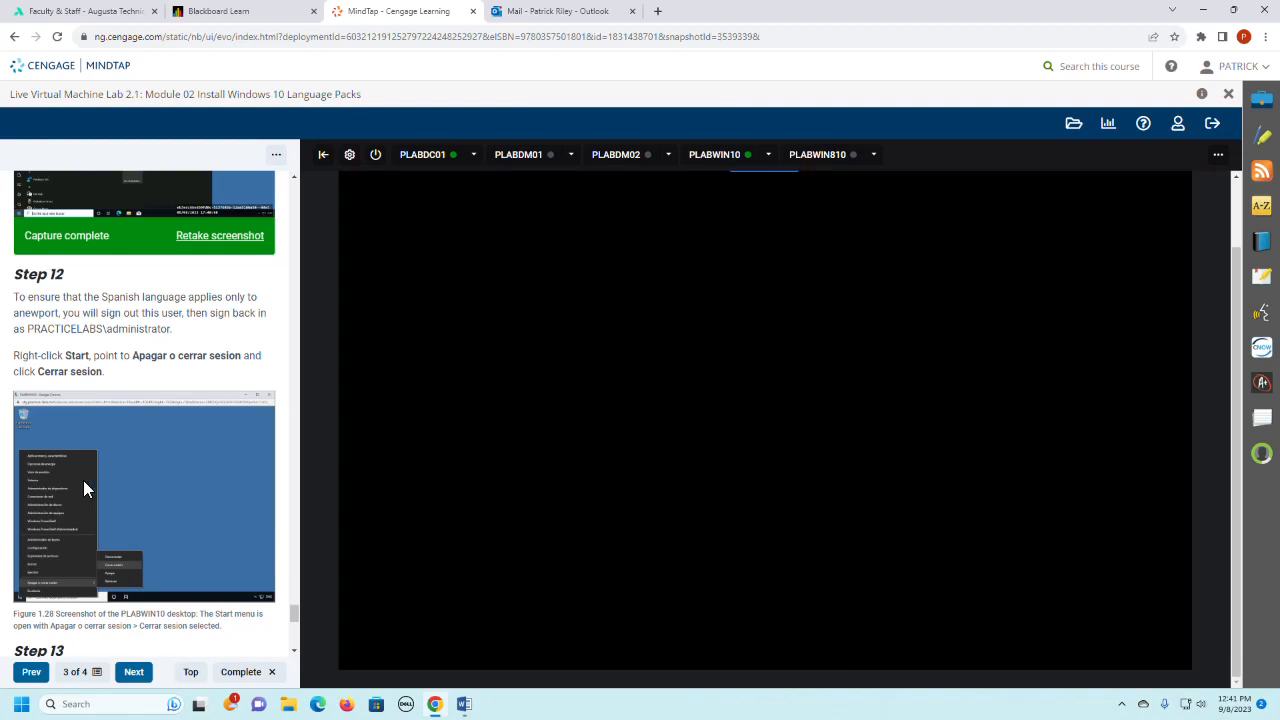
- Read Step 13 of the lab instructions and reconnect to the PLABWIN10 device
{"action": "scroll", "coordinate": [84, 482], "scroll_direction": "down", "scroll_amount": 4}
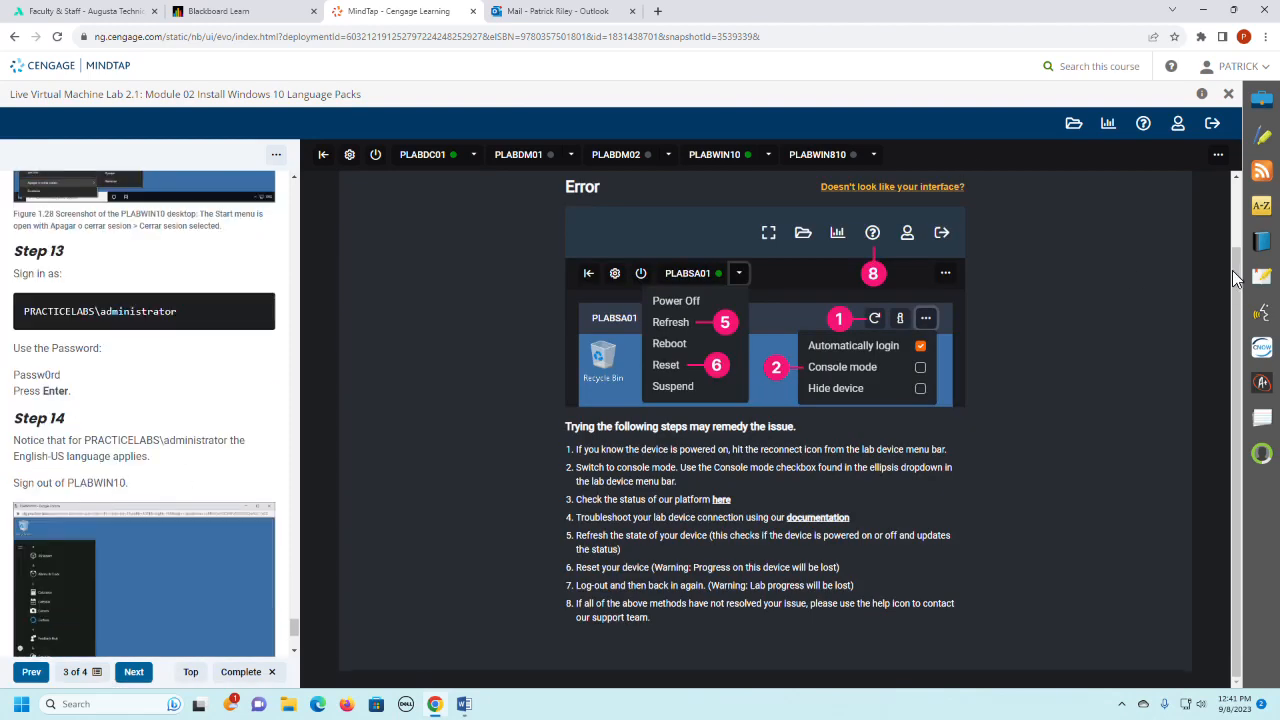
{"action": "scroll", "coordinate": [1230, 270], "scroll_direction": "up", "scroll_amount": 1}
{"action": "left_click", "coordinate": [1114, 180]}
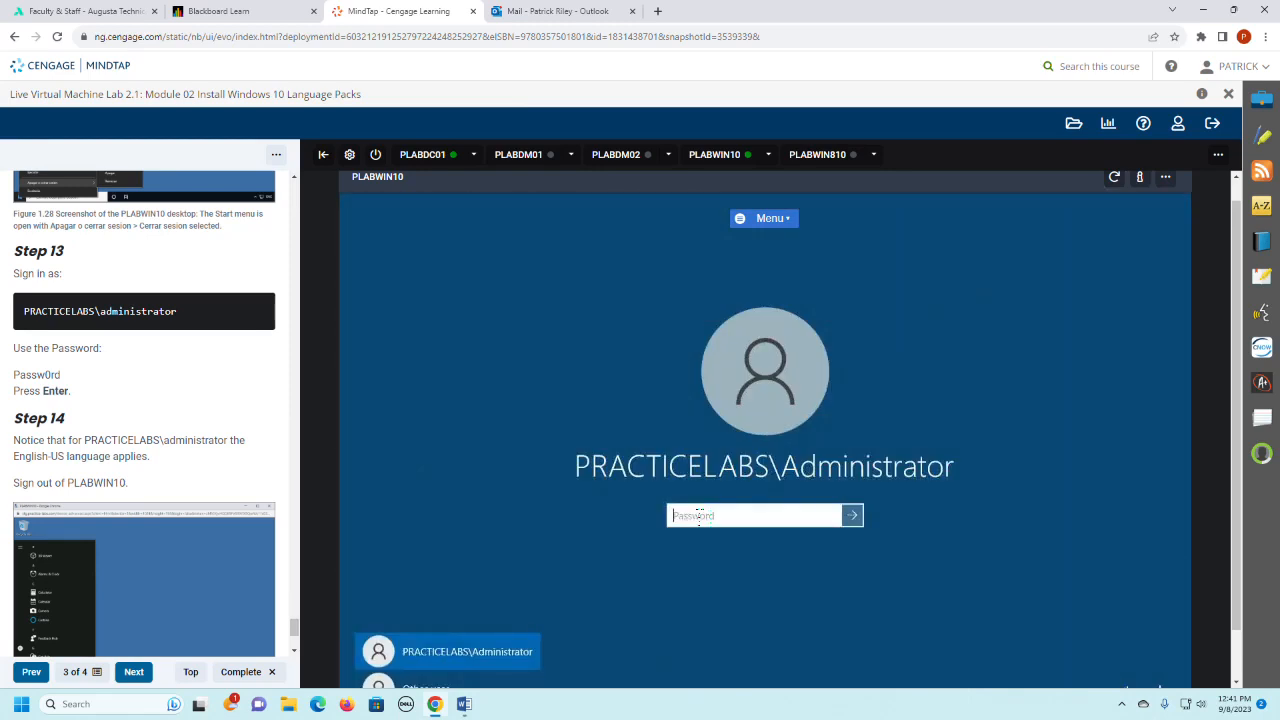
- Sign in to PLABWIN10 as PRACTICELABS\Administrator, entering the account password given in Step 13
{"action": "type", "text": "Pa"}
{"action": "key", "text": "BackSpace"}
{"action": "key", "text": "BackSpace"}
{"action": "key", "text": "BackSpace"}
{"action": "key", "text": "BackSpace"}
{"action": "type", "text": "Passw0rd"}
{"action": "key", "text": "Return"}
- Read Step 14 and open the PLABWIN10 Start menu to check the administrator's display language
{"action": "scroll", "coordinate": [230, 490], "scroll_direction": "down", "scroll_amount": 1}
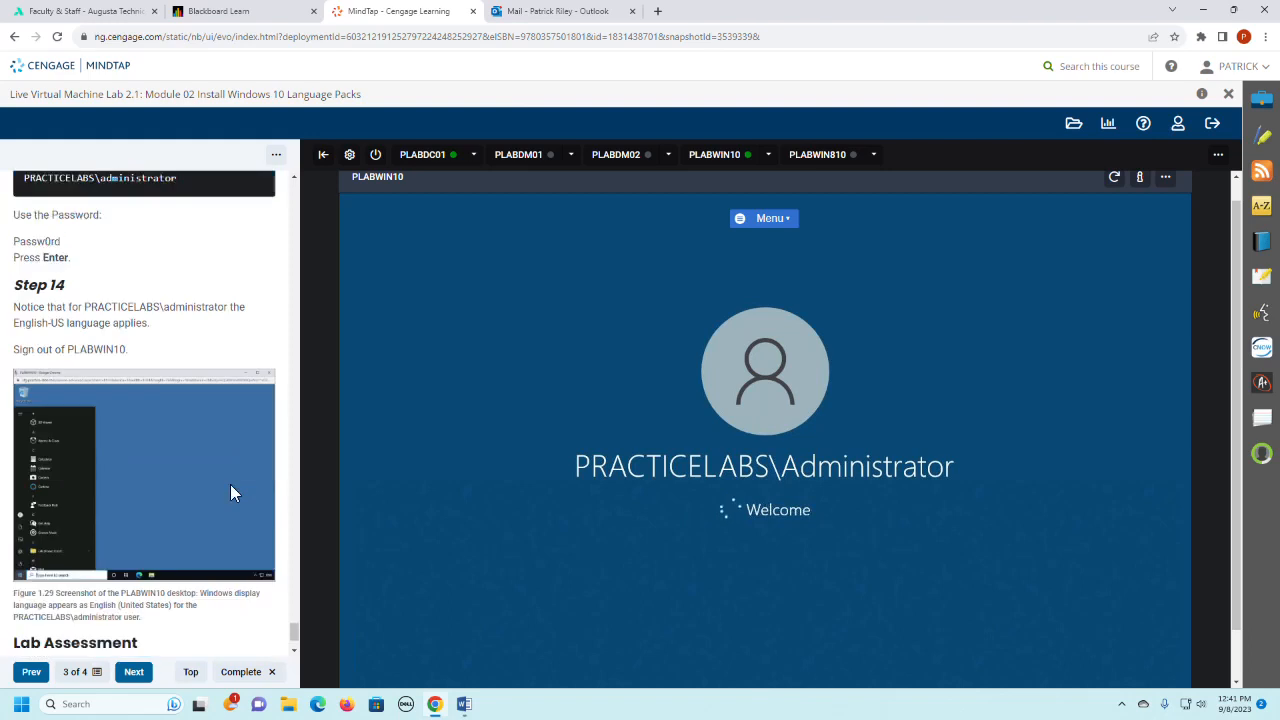
{"action": "scroll", "coordinate": [232, 489], "scroll_direction": "down", "scroll_amount": 1}
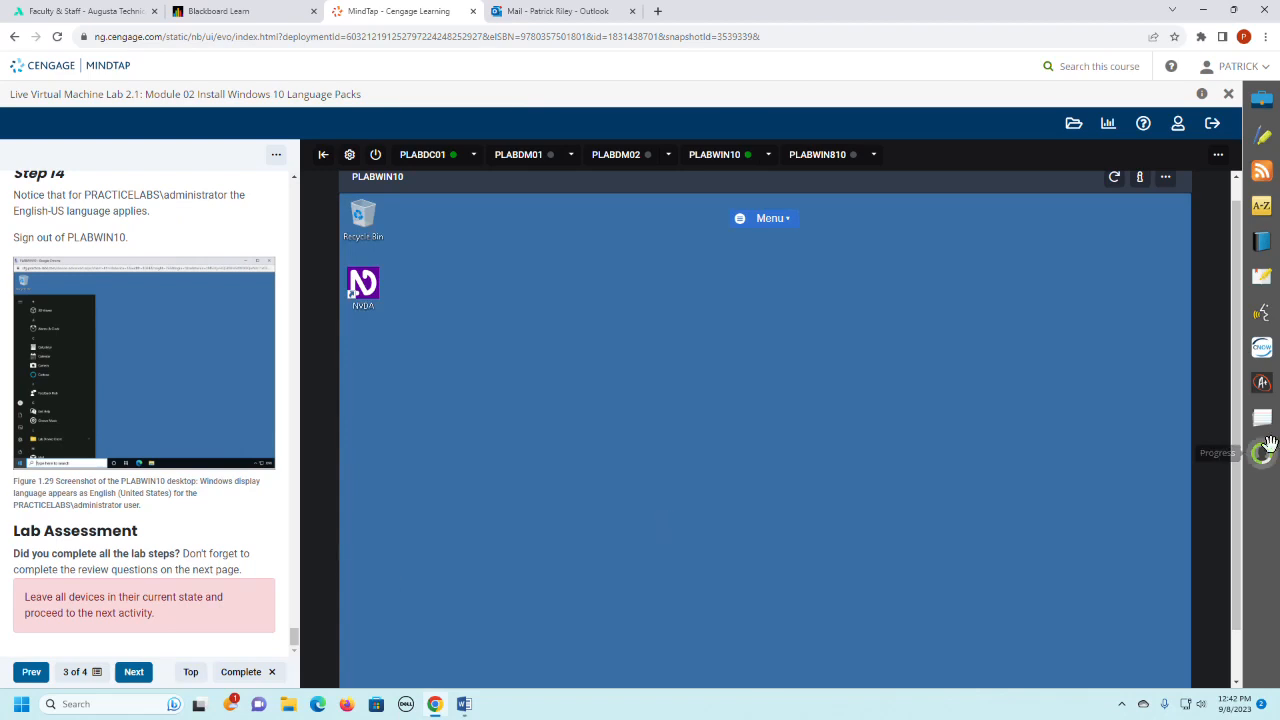
{"action": "left_click_drag", "start_coordinate": [1240, 485], "coordinate": [1250, 532]}
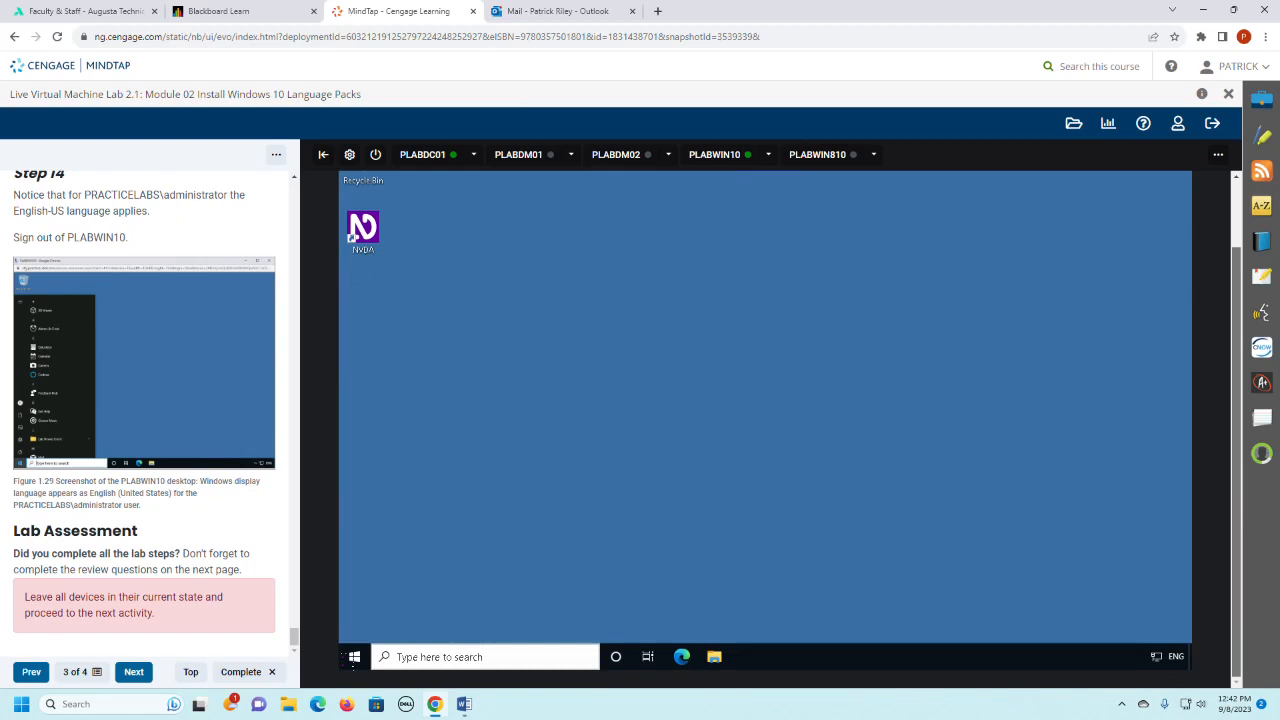
{"action": "left_click", "coordinate": [355, 658]}
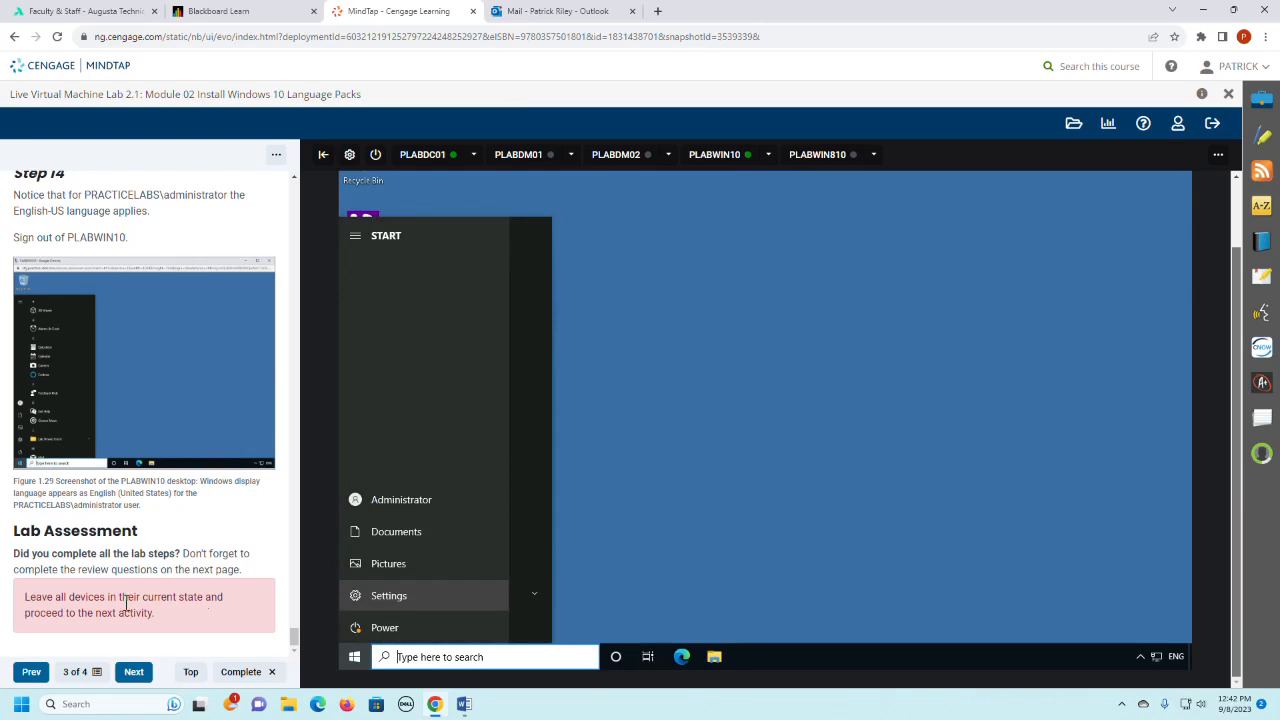
- Go to the lab's review page and examine the assessment questions and the report submission summary
{"action": "left_click", "coordinate": [137, 674]}
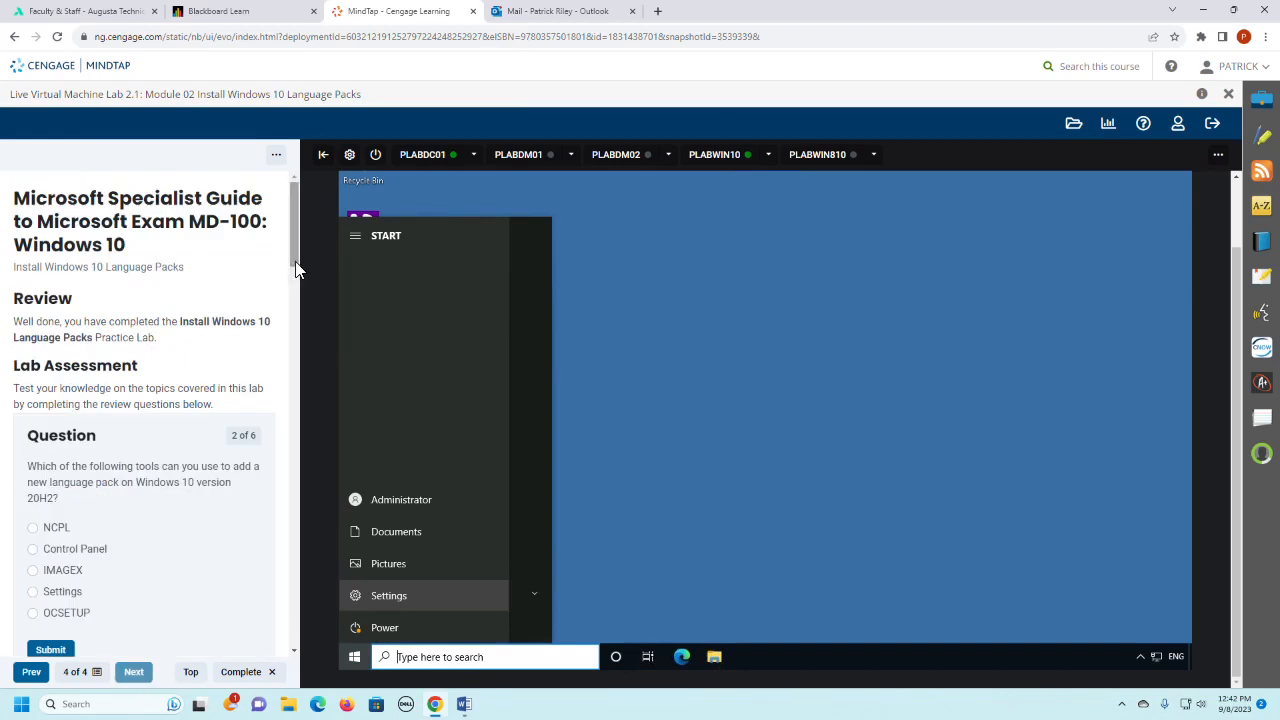
{"action": "left_click_drag", "start_coordinate": [298, 265], "coordinate": [304, 294]}
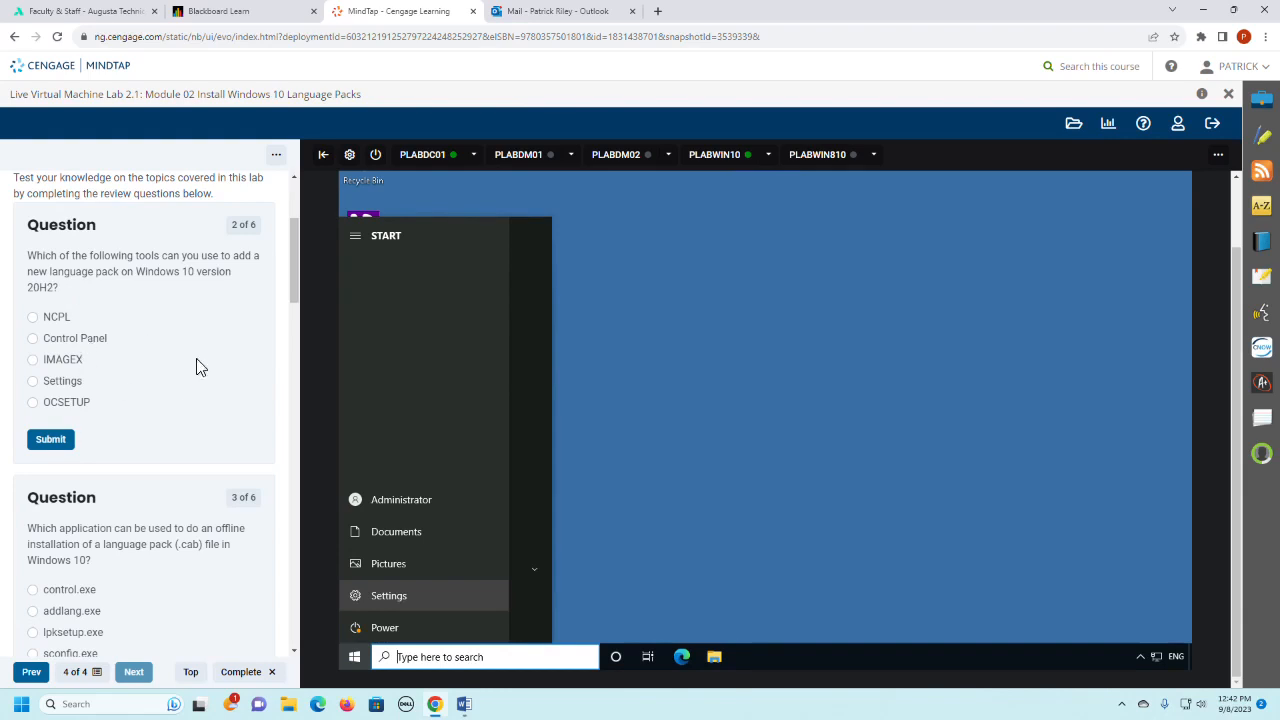
{"action": "left_click_drag", "start_coordinate": [298, 267], "coordinate": [298, 316]}
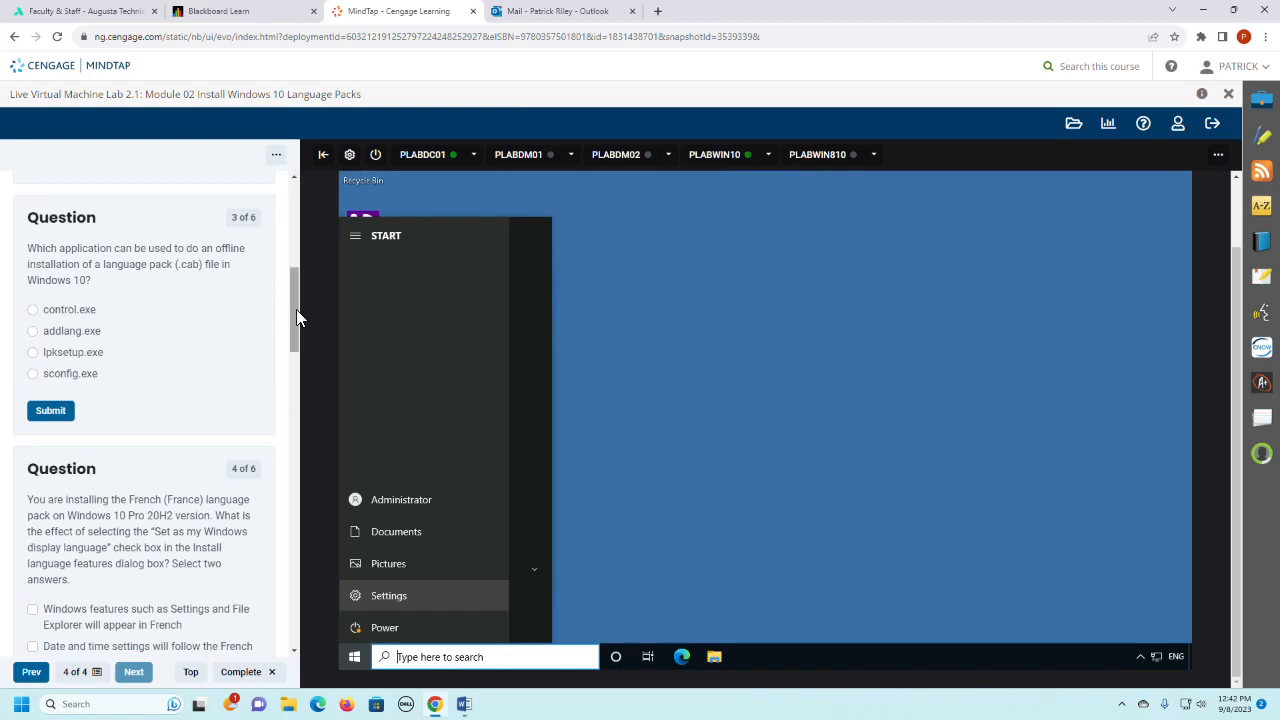
{"action": "left_click_drag", "start_coordinate": [296, 309], "coordinate": [286, 506]}
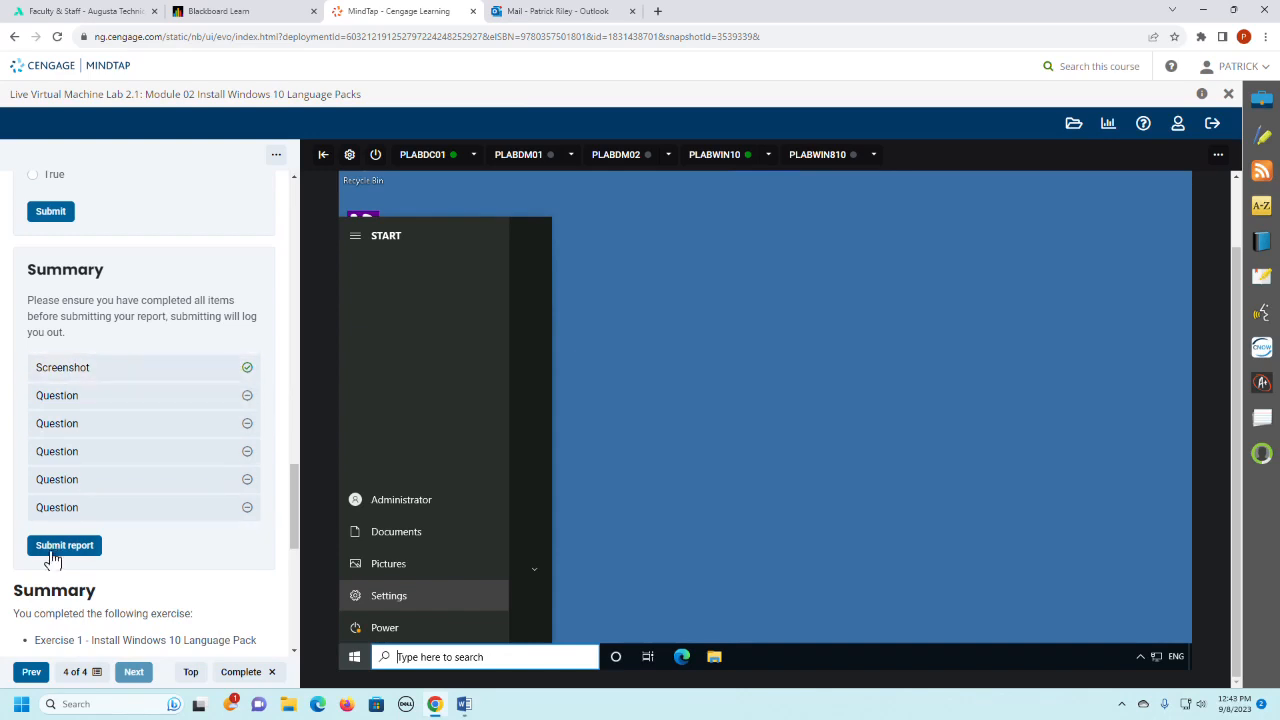
{"action": "left_click_drag", "start_coordinate": [296, 530], "coordinate": [306, 504]}
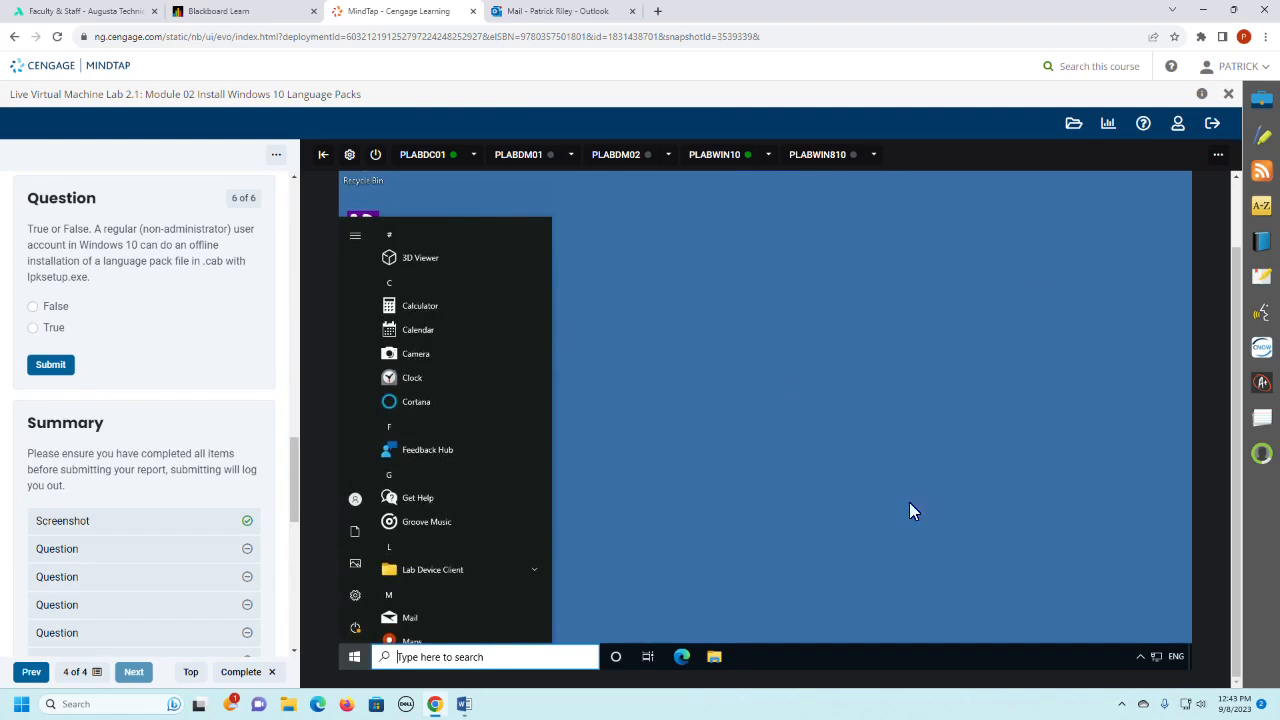
- Log out of the lab environment and confirm ending the current session
{"action": "left_click", "coordinate": [1213, 124]}
{"action": "left_click", "coordinate": [651, 472]}
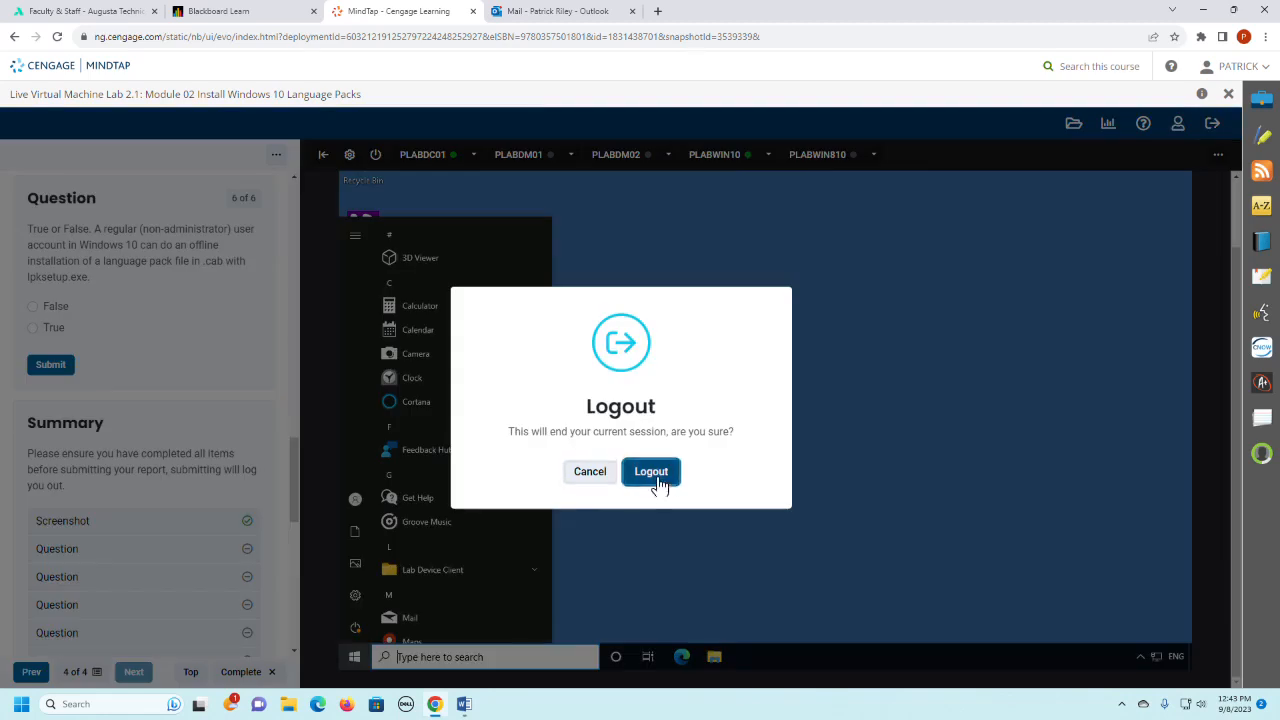